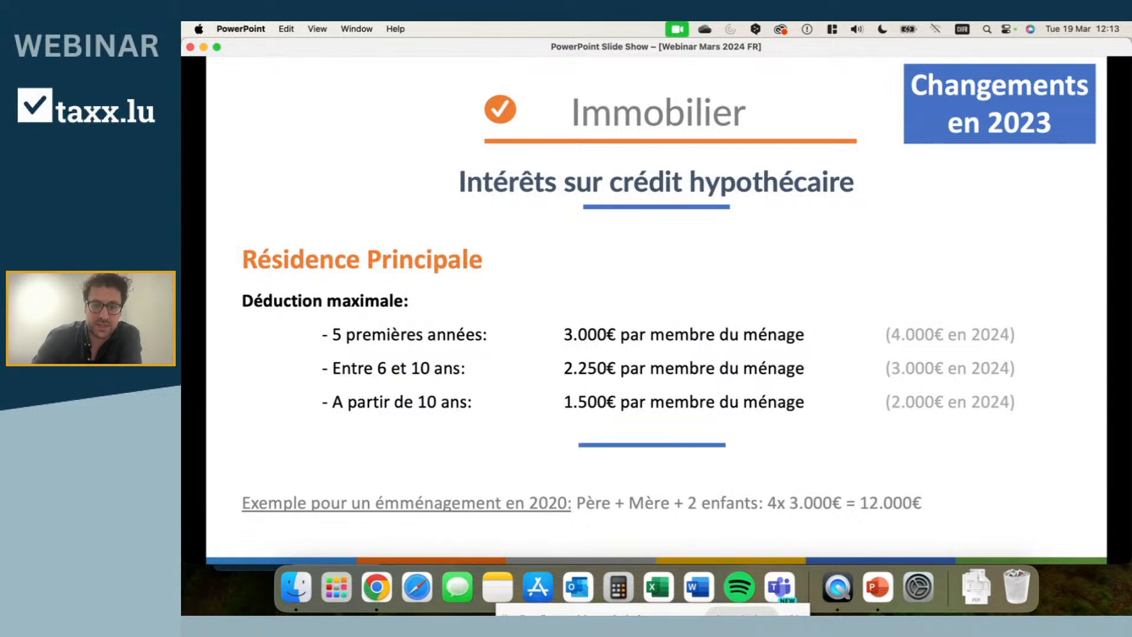
# Step: Advance the slide show through the remaining certificate and tax declaration slides to its end
pyautogui.press('Right')
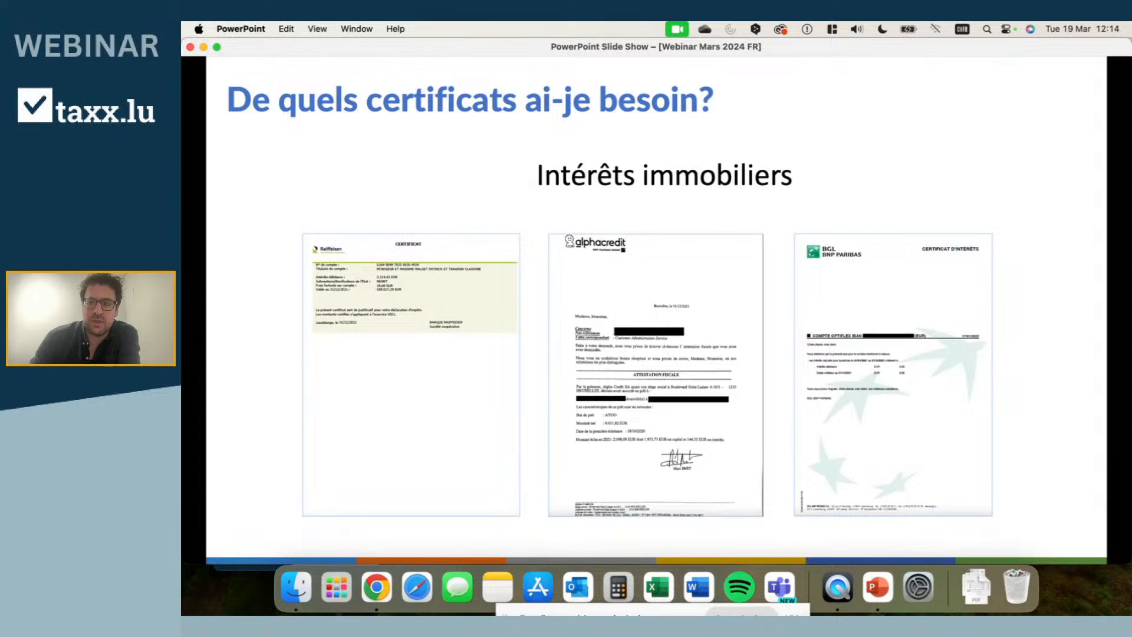
pyautogui.press('Right')
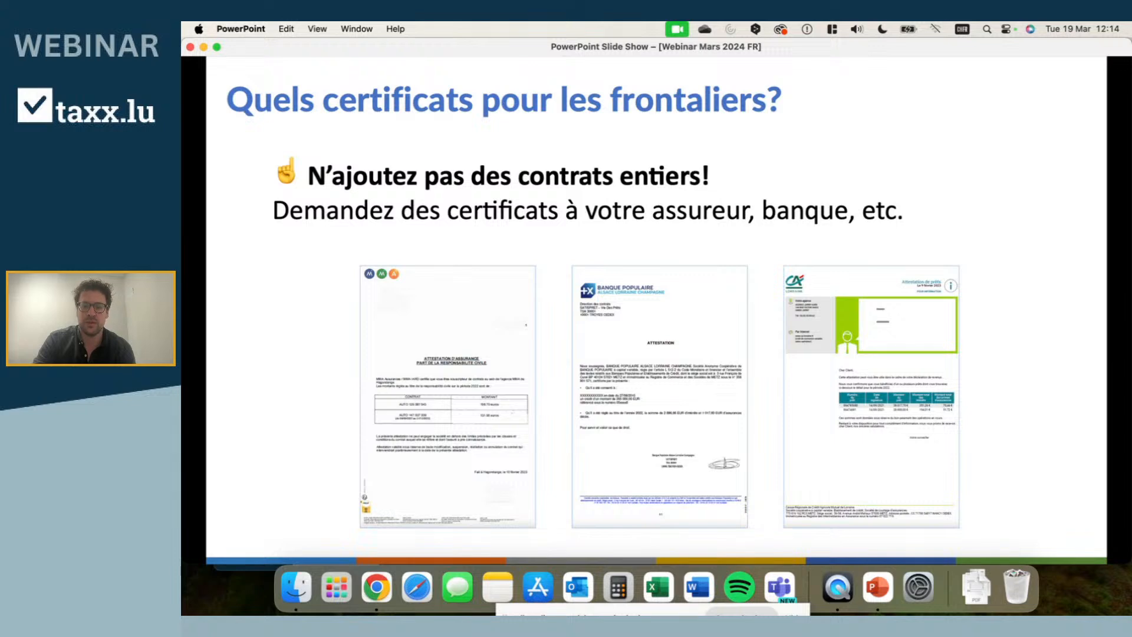
pyautogui.press('Right')
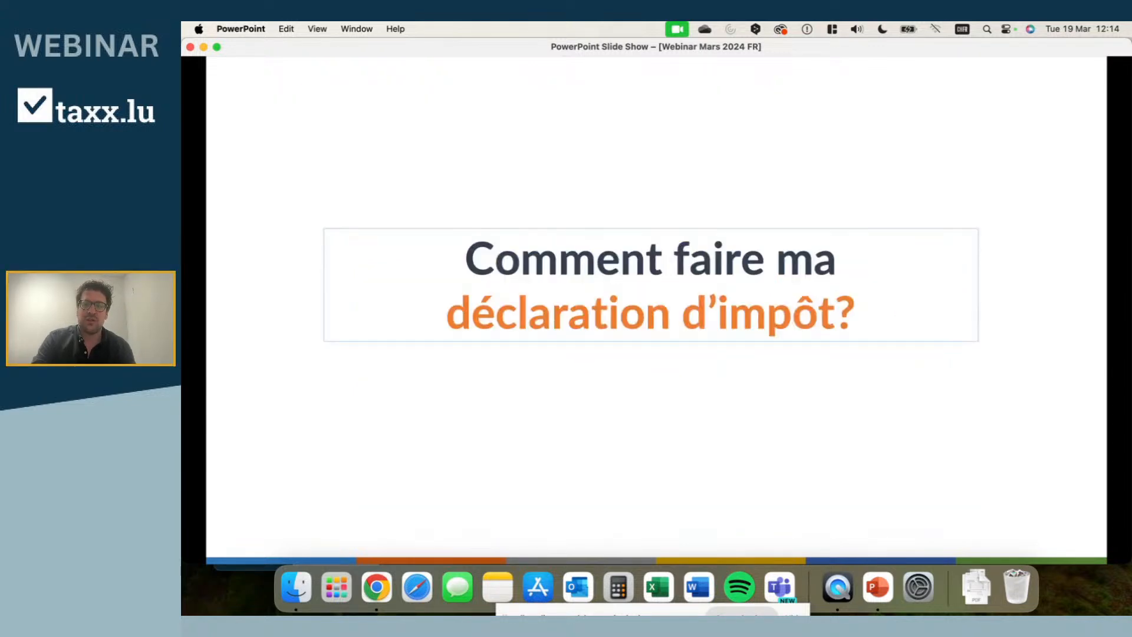
pyautogui.press('Right')
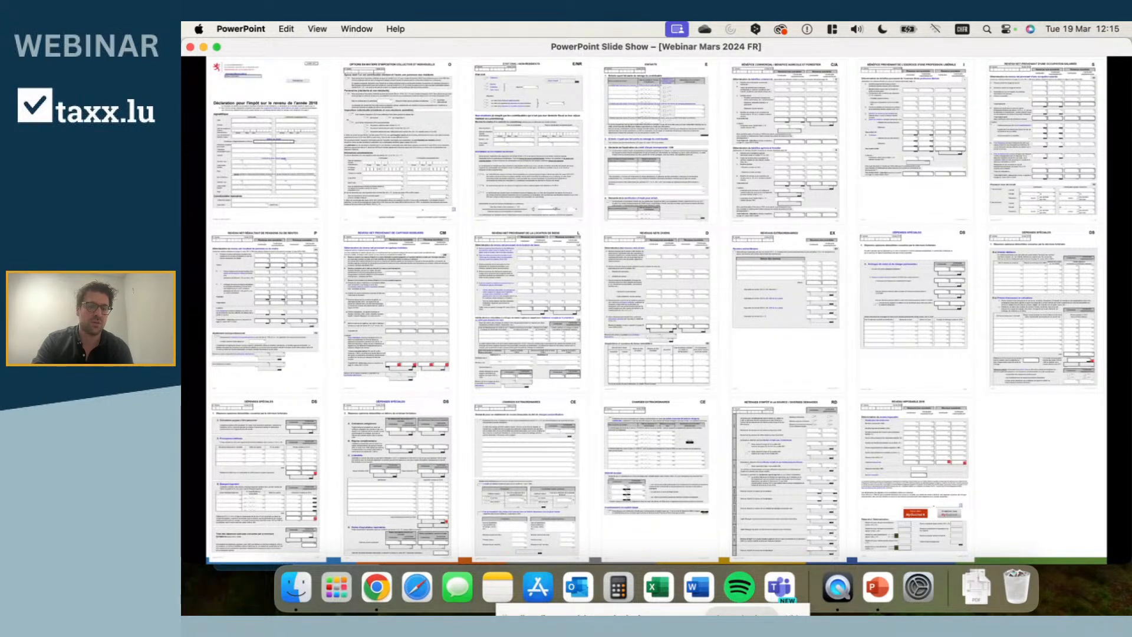
pyautogui.press('Right')
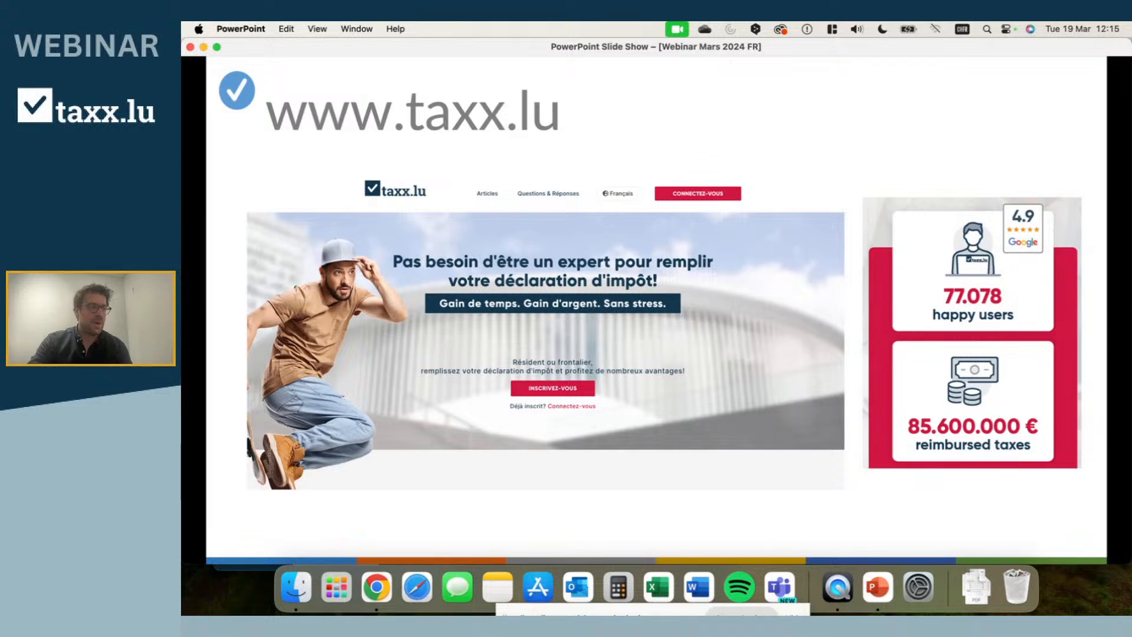
pyautogui.press('Right')
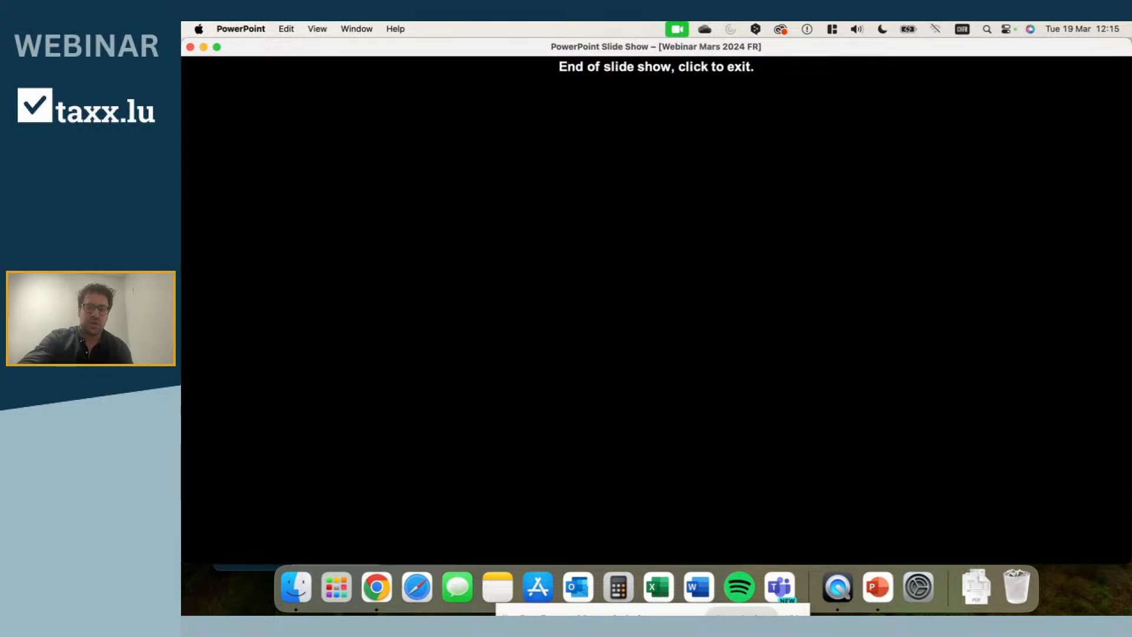
# Step: Switch to Chrome, open the taxx.lu declarations page and look over its copy and import options for a 2023 declaration
pyautogui.click(379, 583)
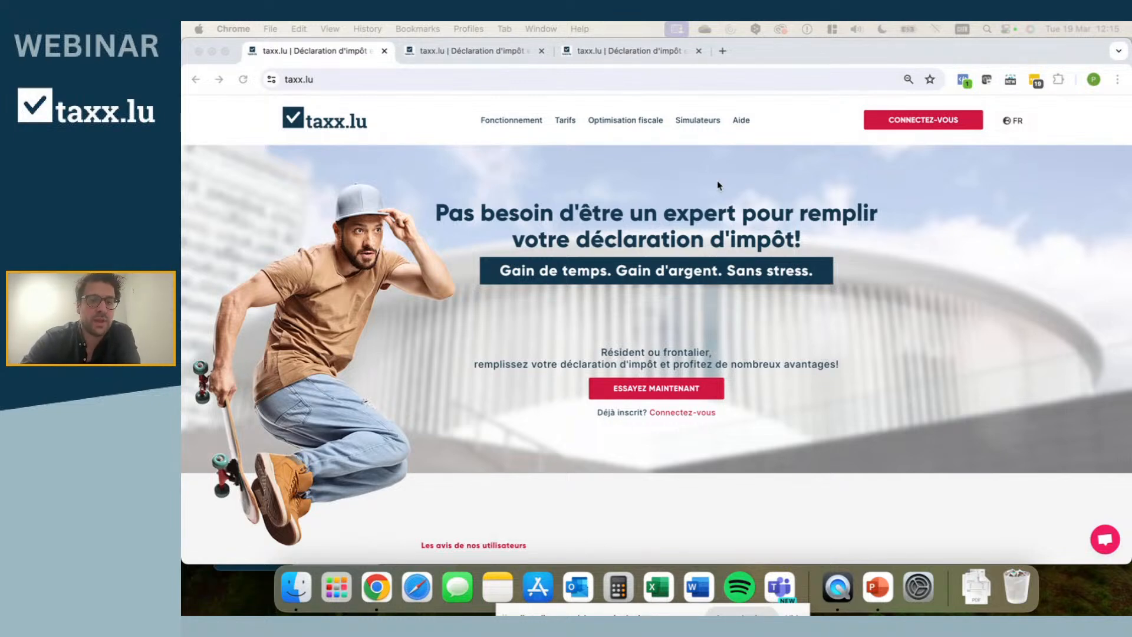
pyautogui.click(475, 52)
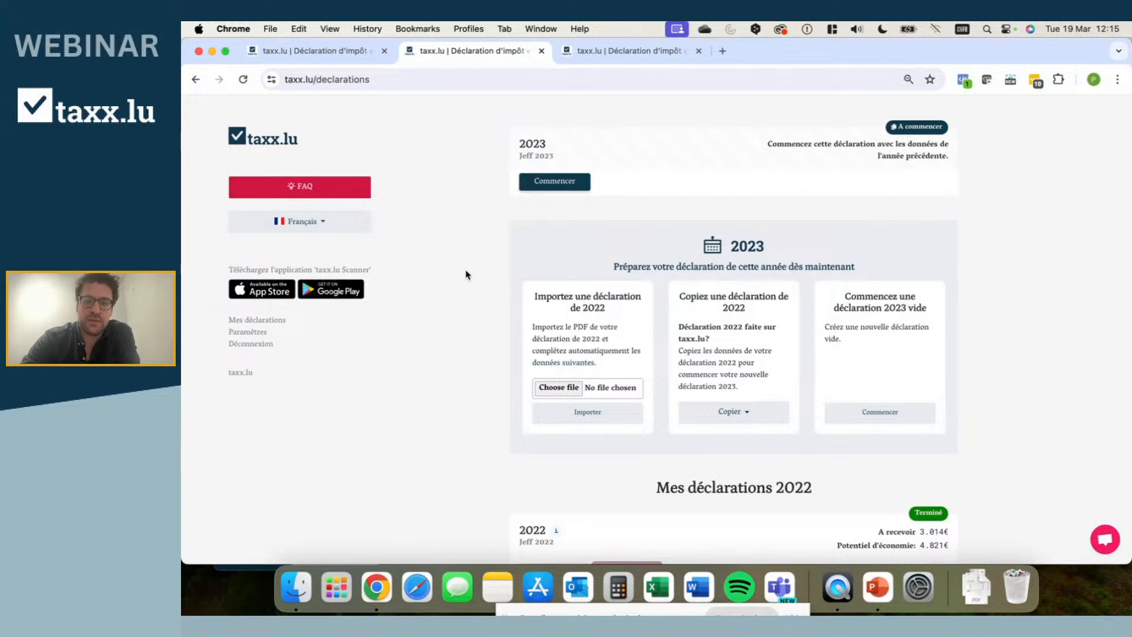
pyautogui.click(748, 413)
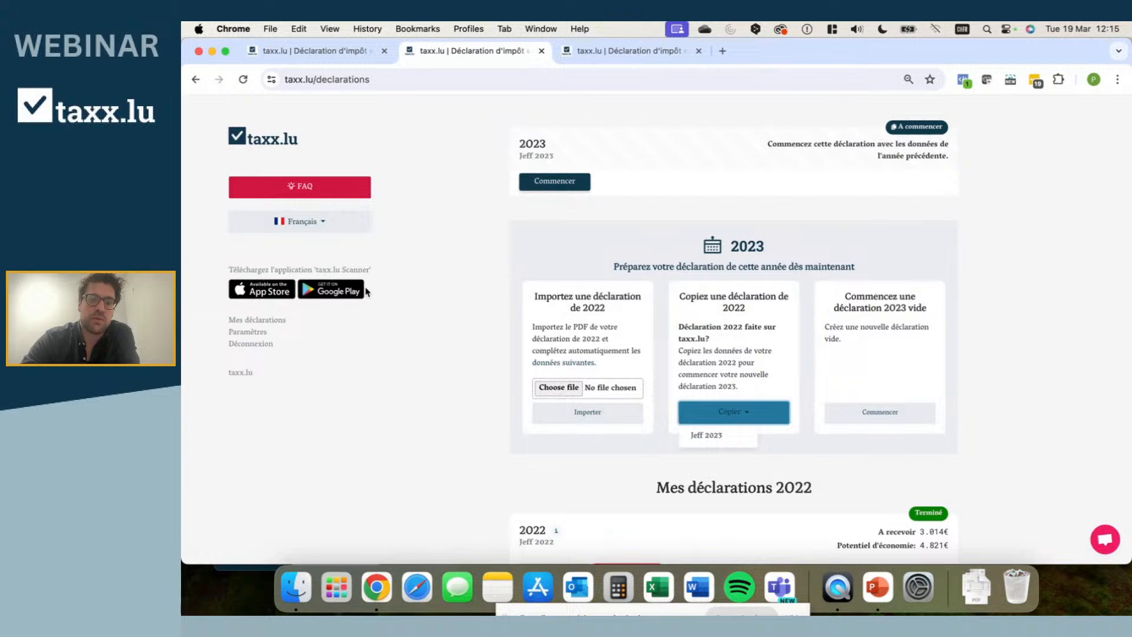
pyautogui.click(477, 299)
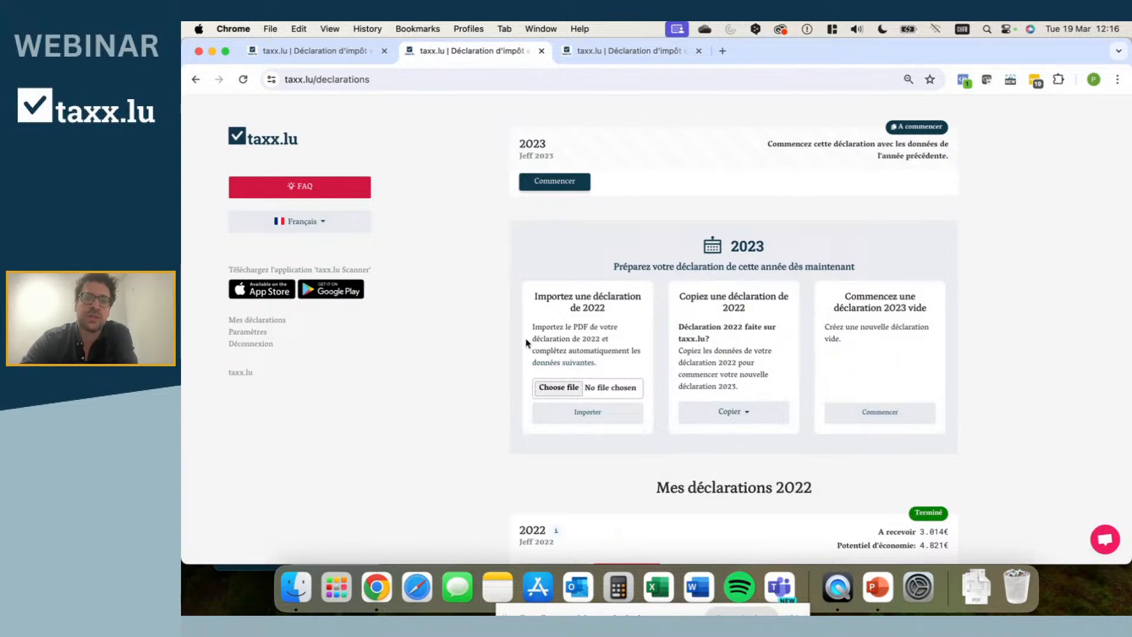
pyautogui.moveTo(534, 297); pyautogui.dragTo(607, 311)
pyautogui.click(490, 322)
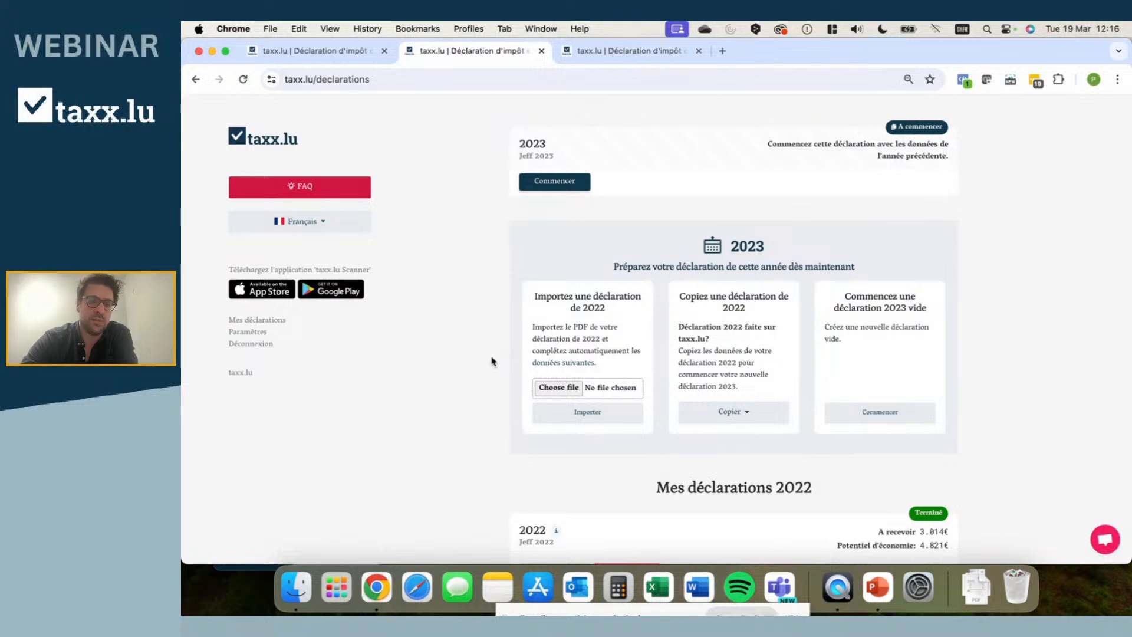
# Step: Preview Form 100_2020_TEST_Importer.pdf from the Certificats Webinaires folder and import it as the previous declaration
pyautogui.click(573, 389)
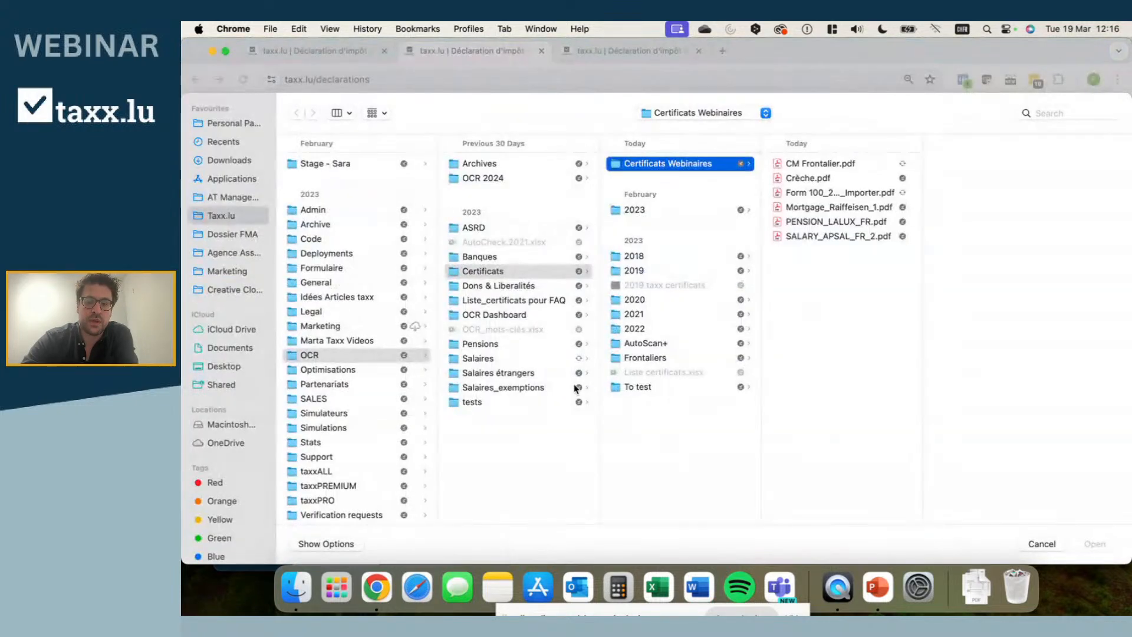
pyautogui.click(814, 194)
pyautogui.press('space')
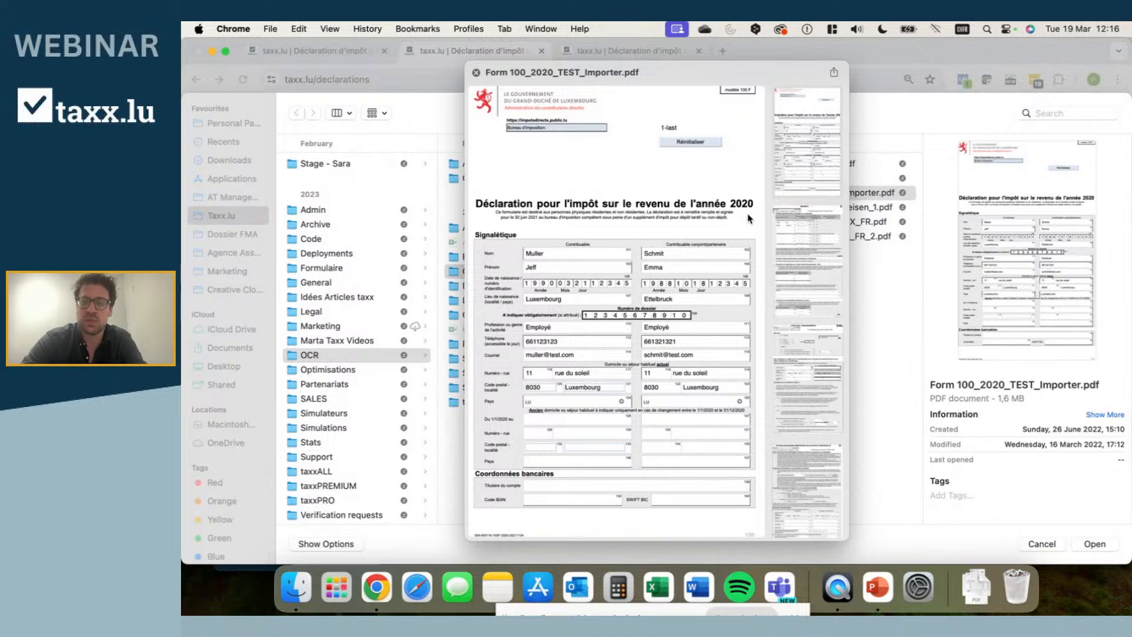
pyautogui.press('space')
pyautogui.press('Return')
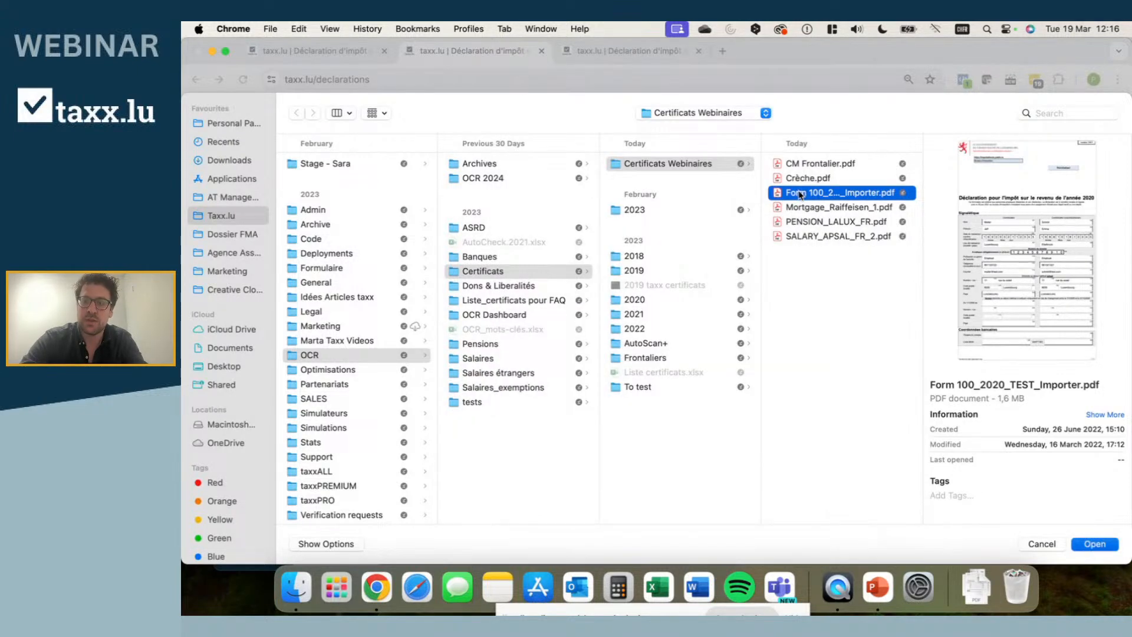
pyautogui.click(581, 415)
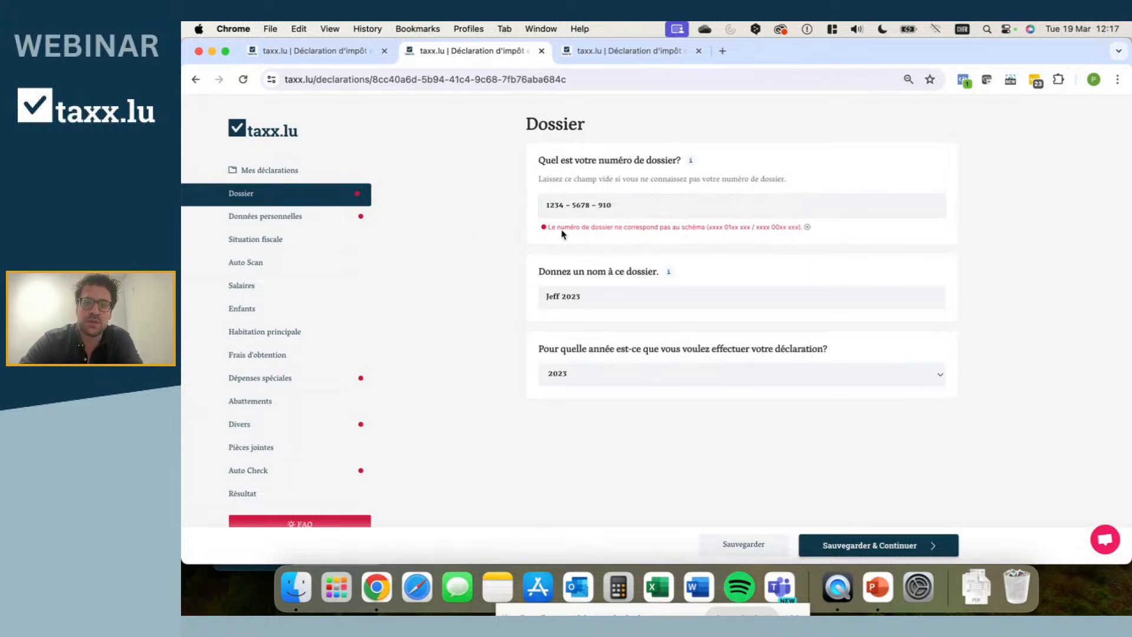
# Step: Check the format note under the dossier number, then save the Dossier page and continue to Données personnelles
pyautogui.moveTo(547, 227); pyautogui.dragTo(663, 228)
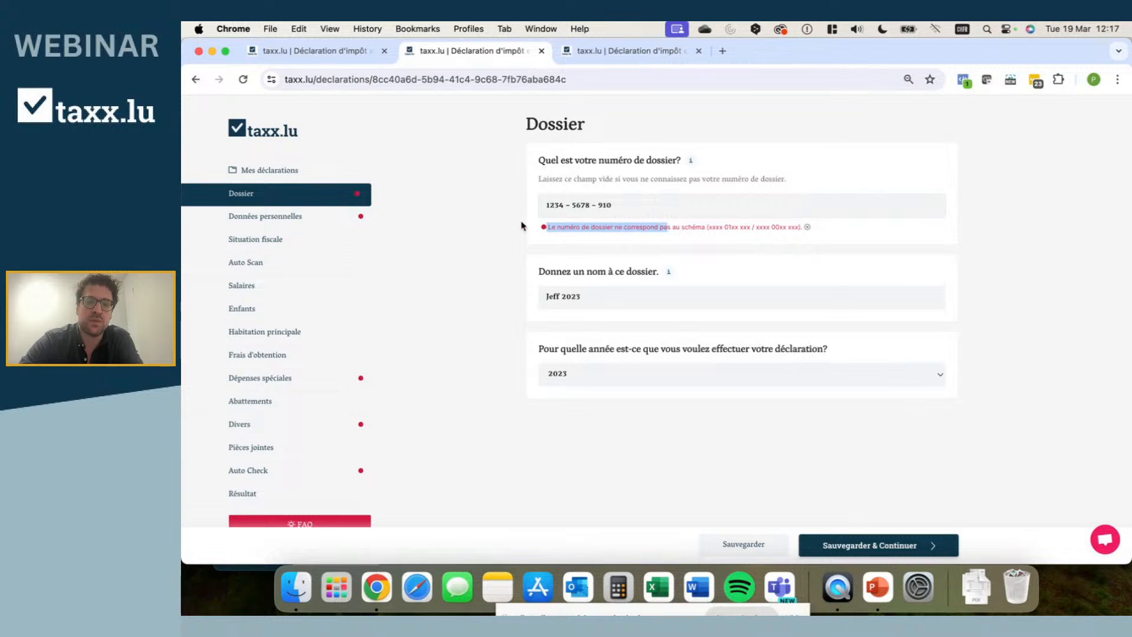
pyautogui.click(494, 224)
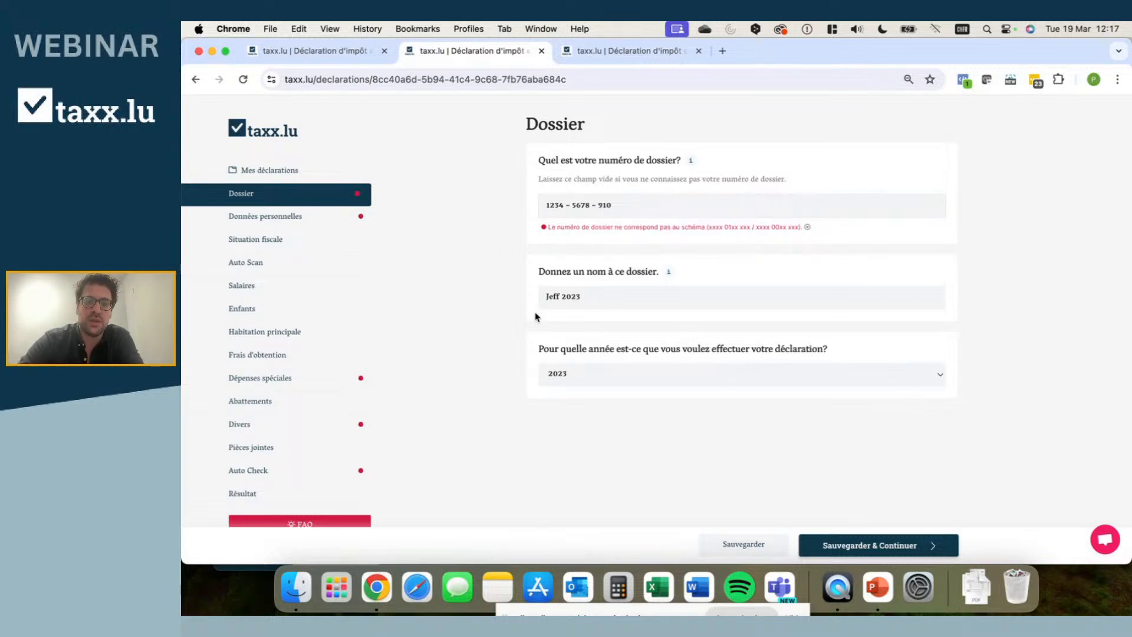
pyautogui.click(851, 548)
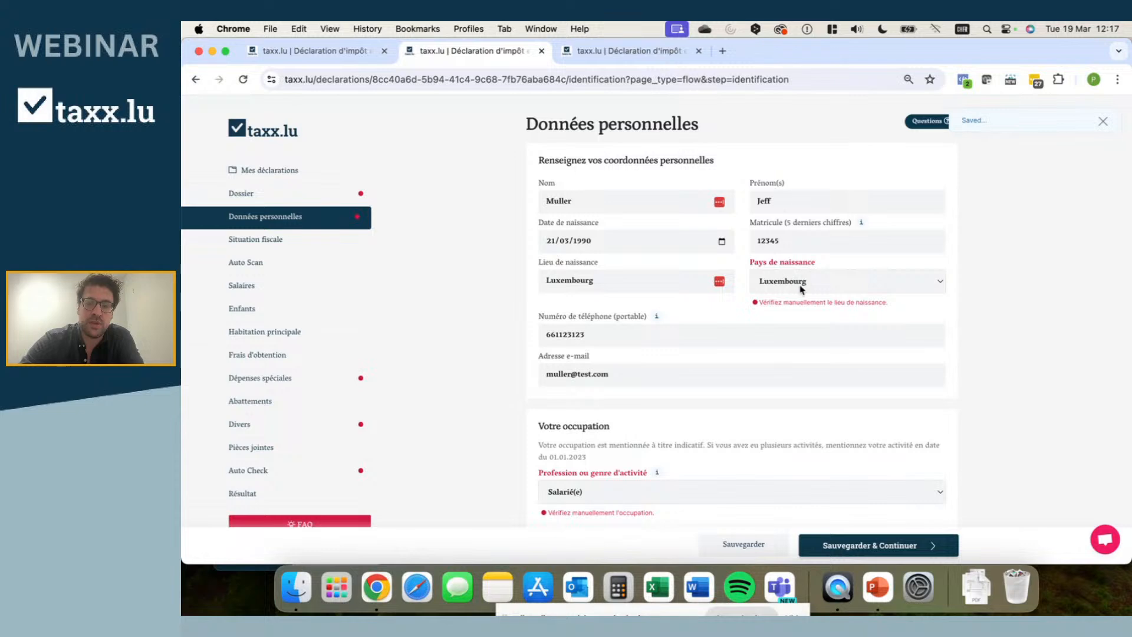
# Step: Review the personal data, keep Salarié(e) as the occupation, then save and continue to Situation fiscale
pyautogui.scroll(-3, 699, 370)
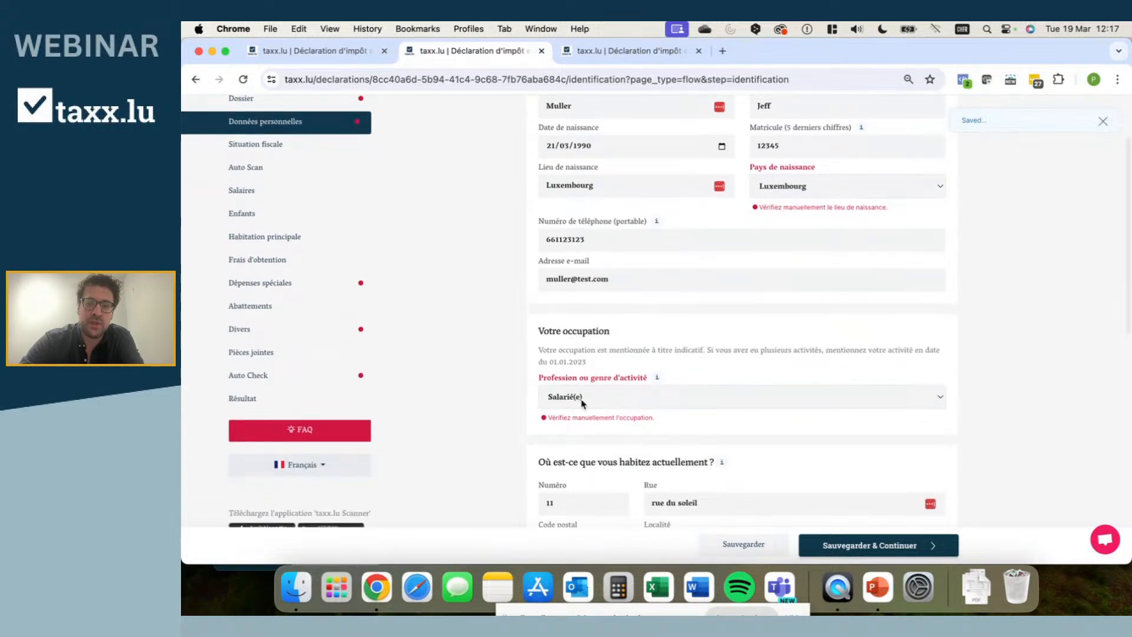
pyautogui.click(600, 402)
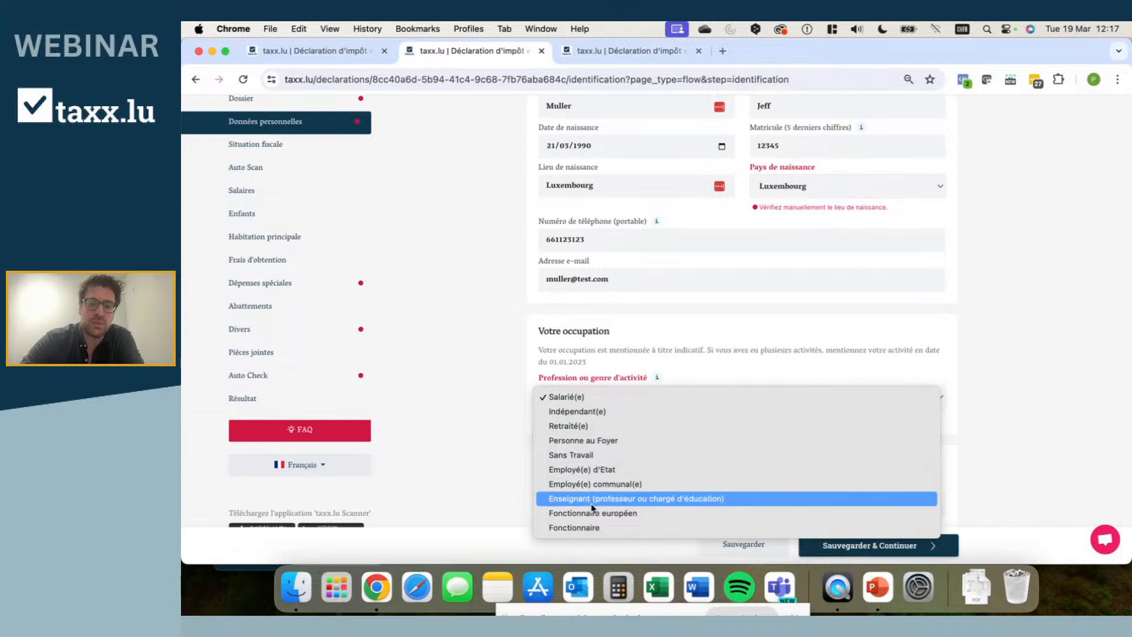
pyautogui.click(566, 397)
pyautogui.scroll(-5, 493, 397)
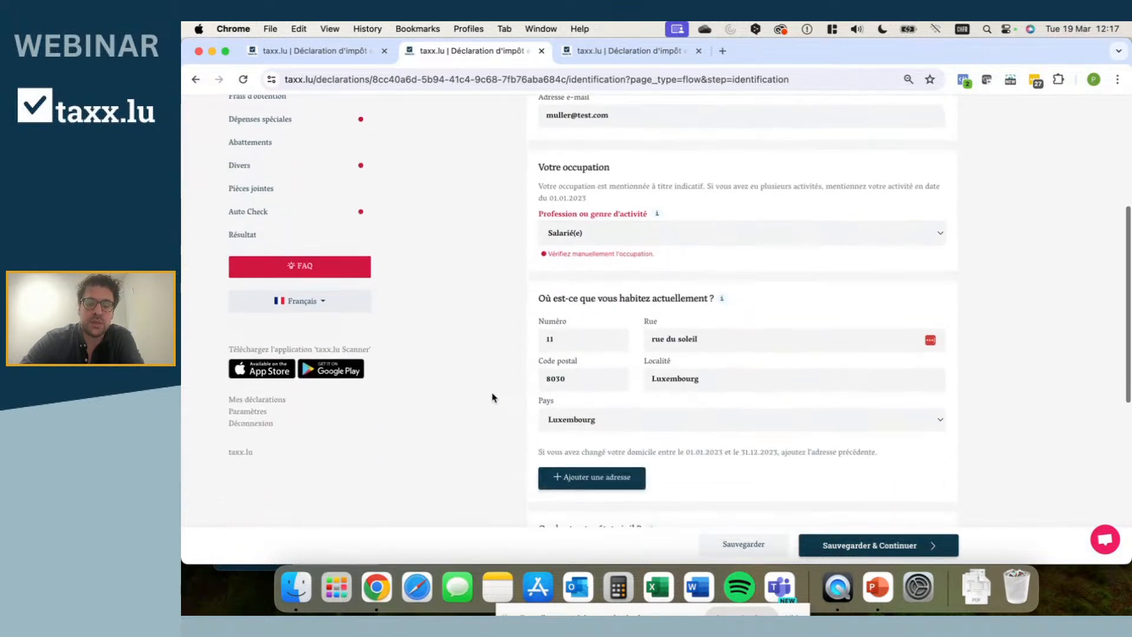
pyautogui.scroll(-4, 513, 416)
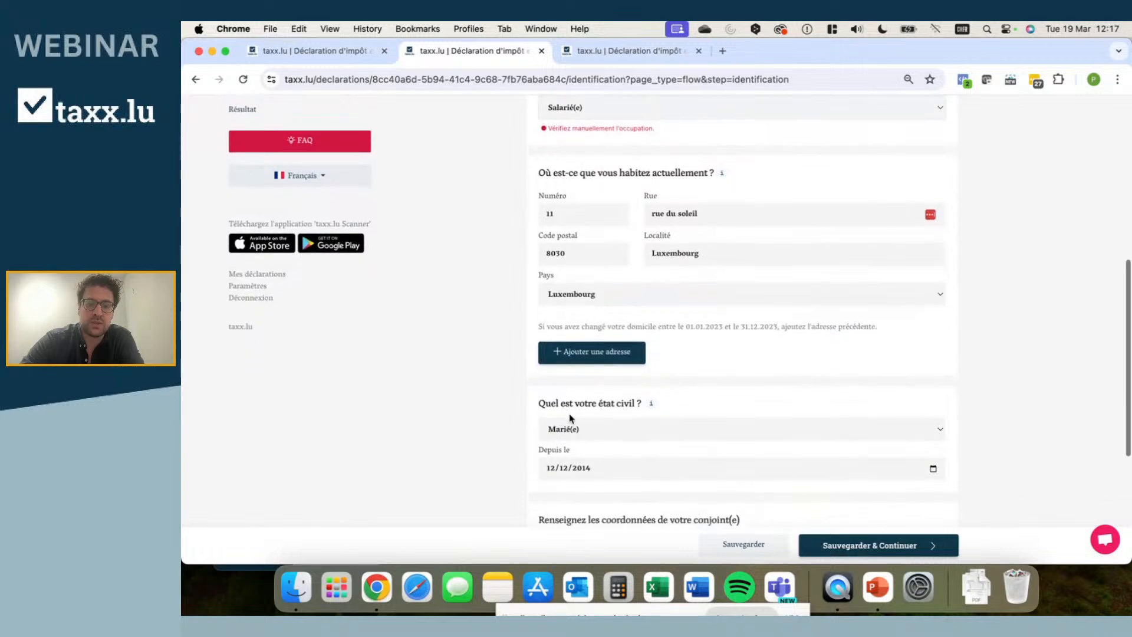
pyautogui.scroll(12, 499, 358)
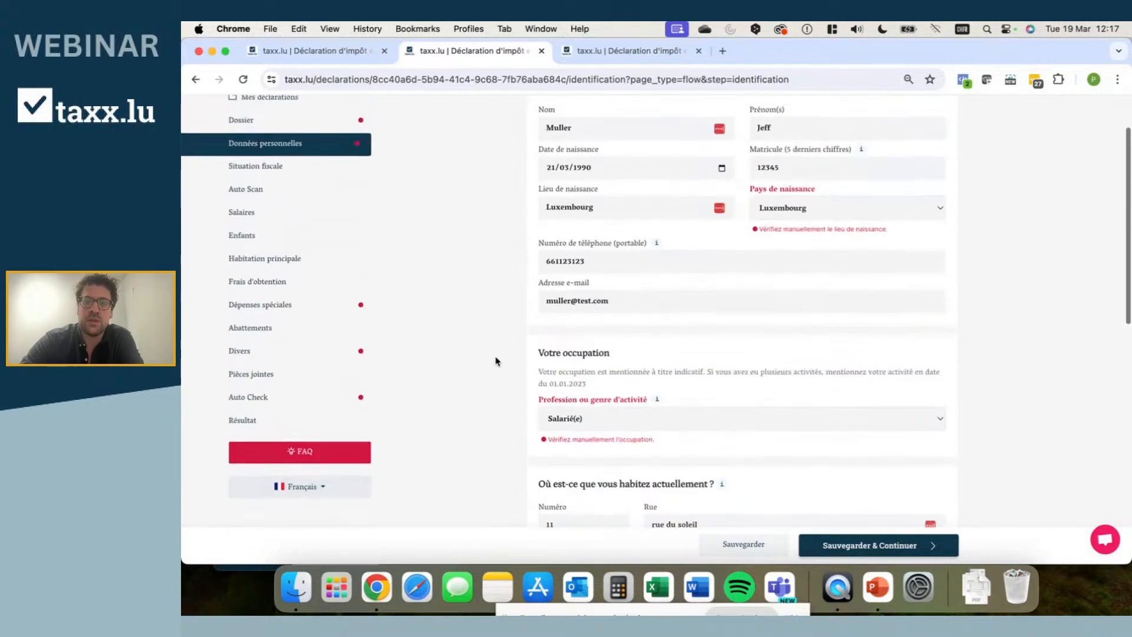
pyautogui.scroll(1, 495, 363)
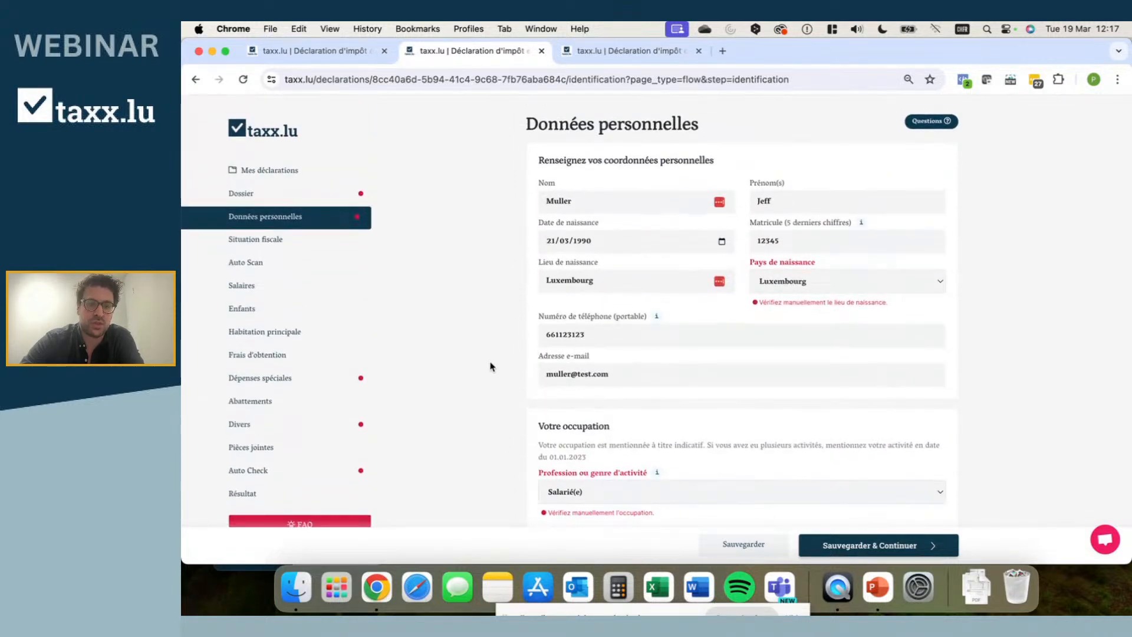
pyautogui.click(870, 546)
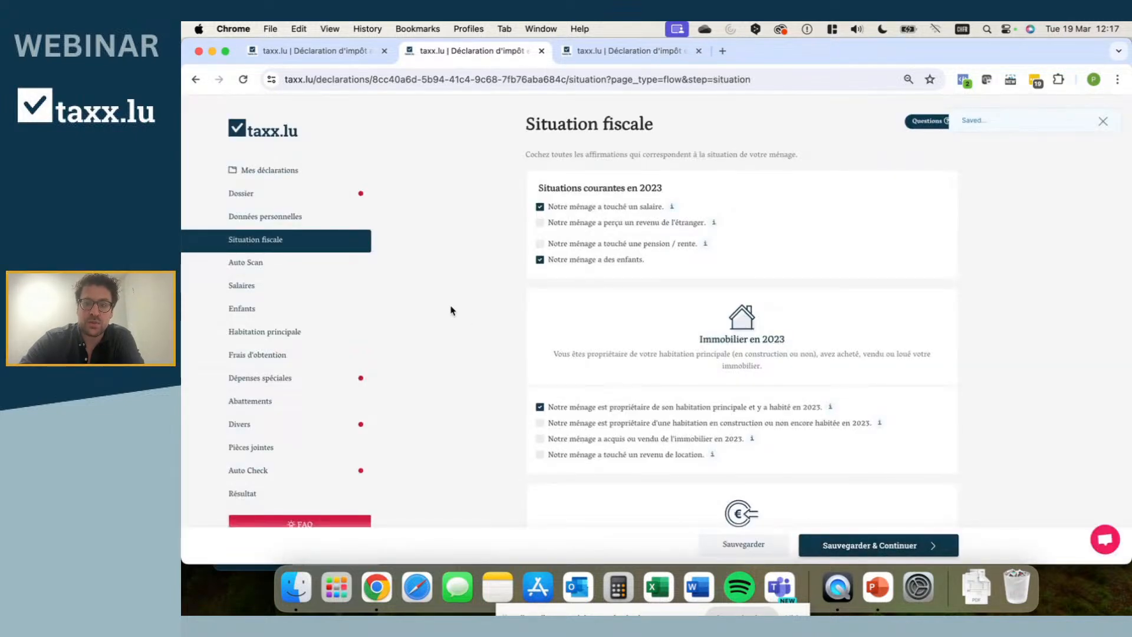
# Step: Look through the Situation fiscale statements and view the FAQ for this page
pyautogui.scroll(-5, 475, 330)
pyautogui.scroll(5, 475, 331)
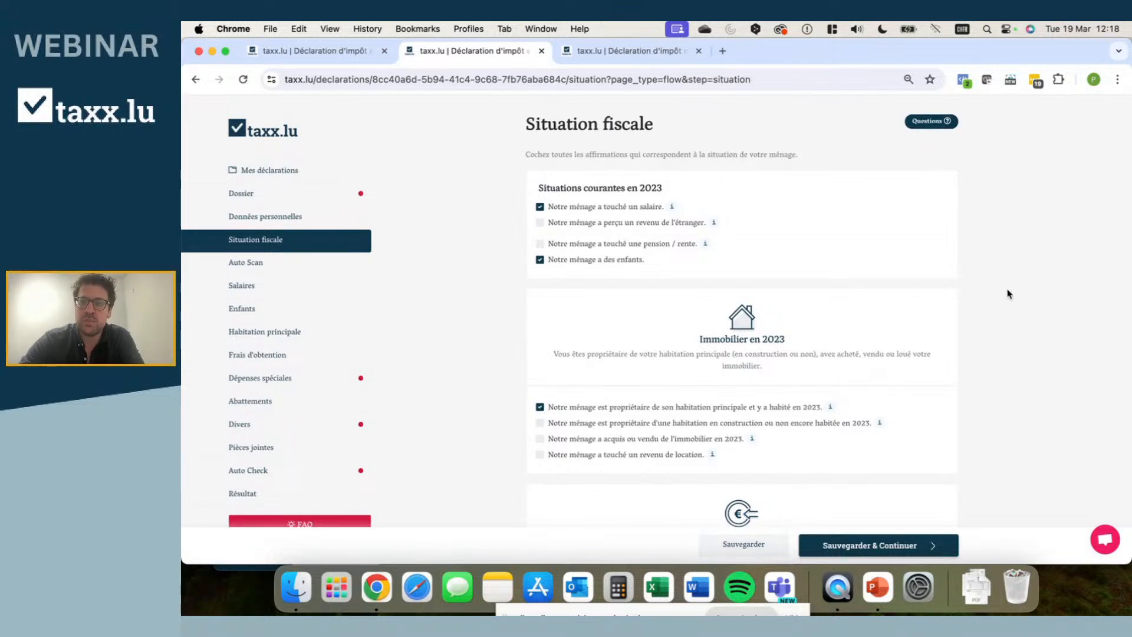
pyautogui.click(929, 122)
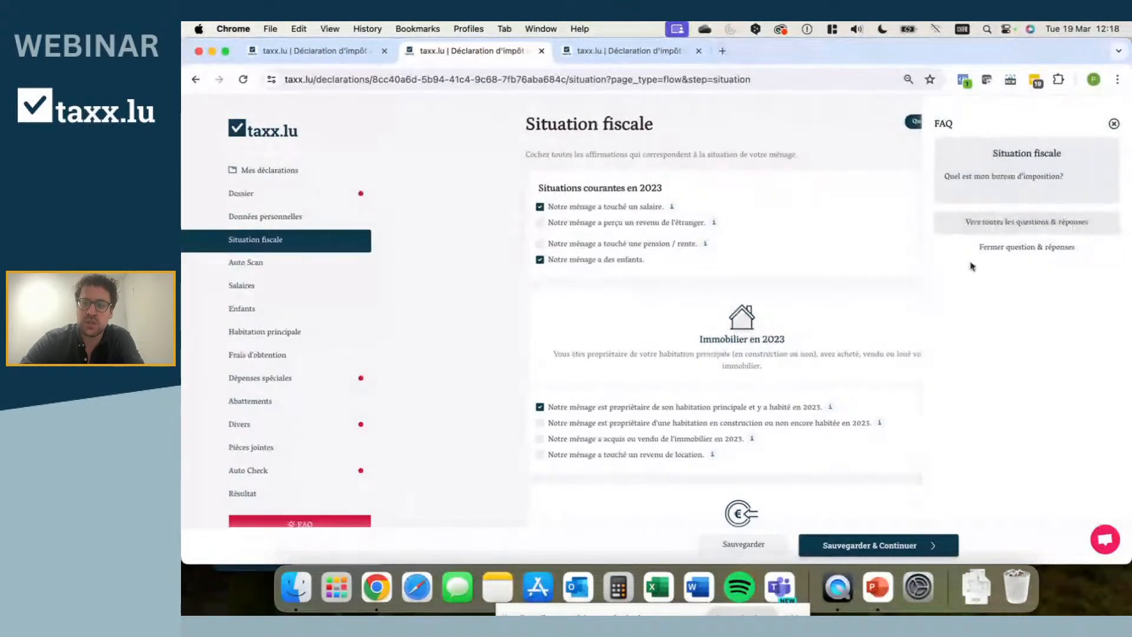
pyautogui.click(1114, 123)
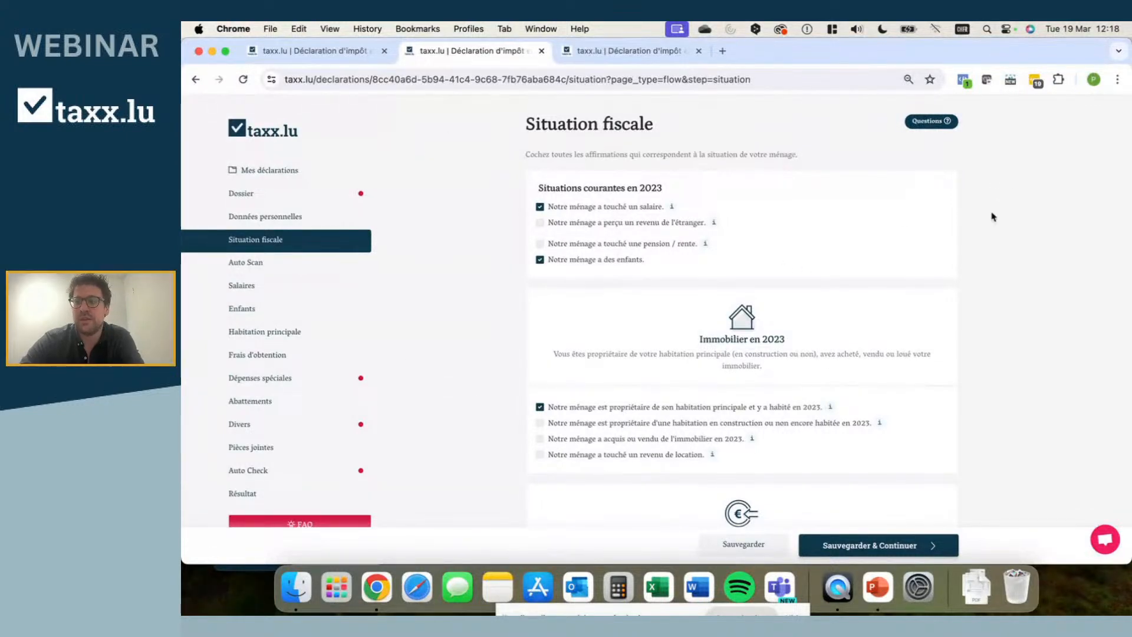
# Step: View the info notes on salary, foreign income and pension, then look at the support chat and close it
pyautogui.moveTo(672, 207)
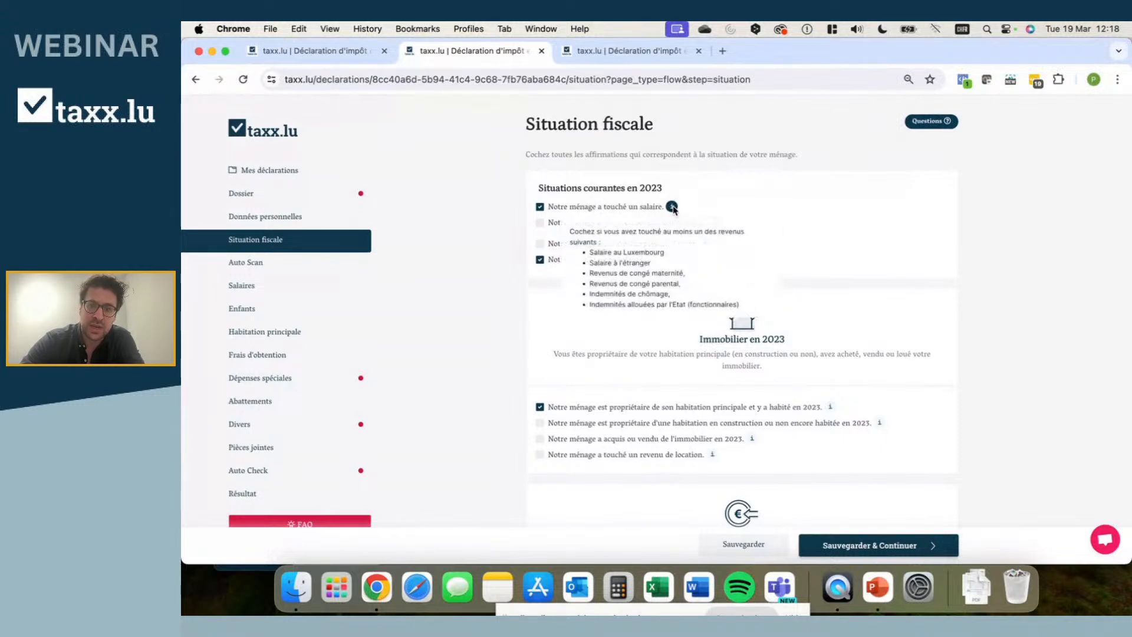
pyautogui.moveTo(714, 222)
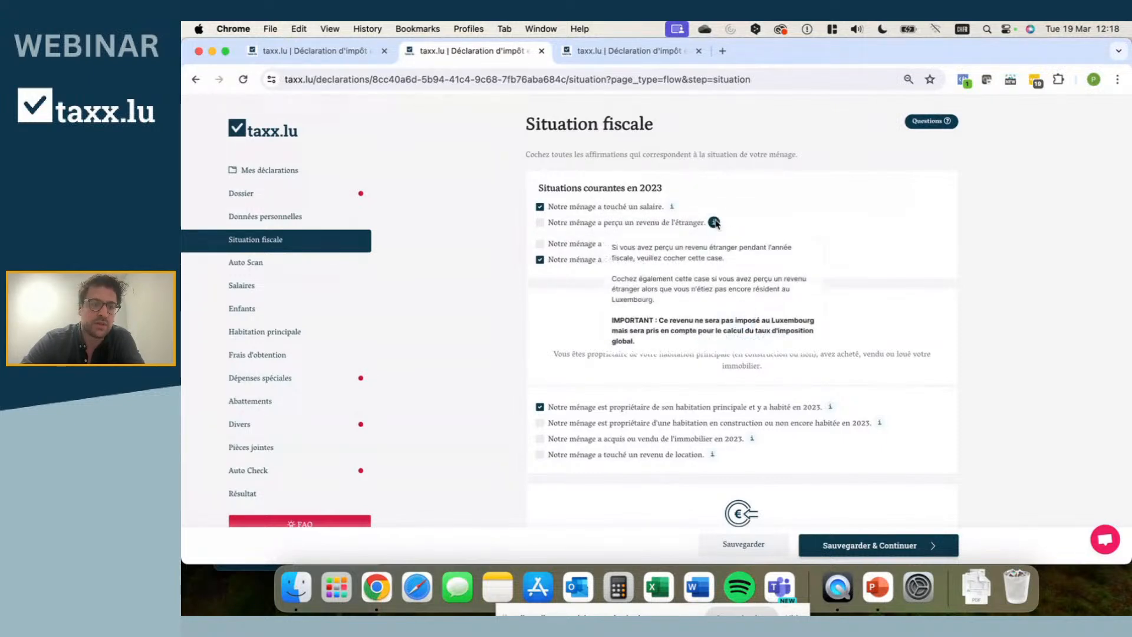
pyautogui.moveTo(706, 244)
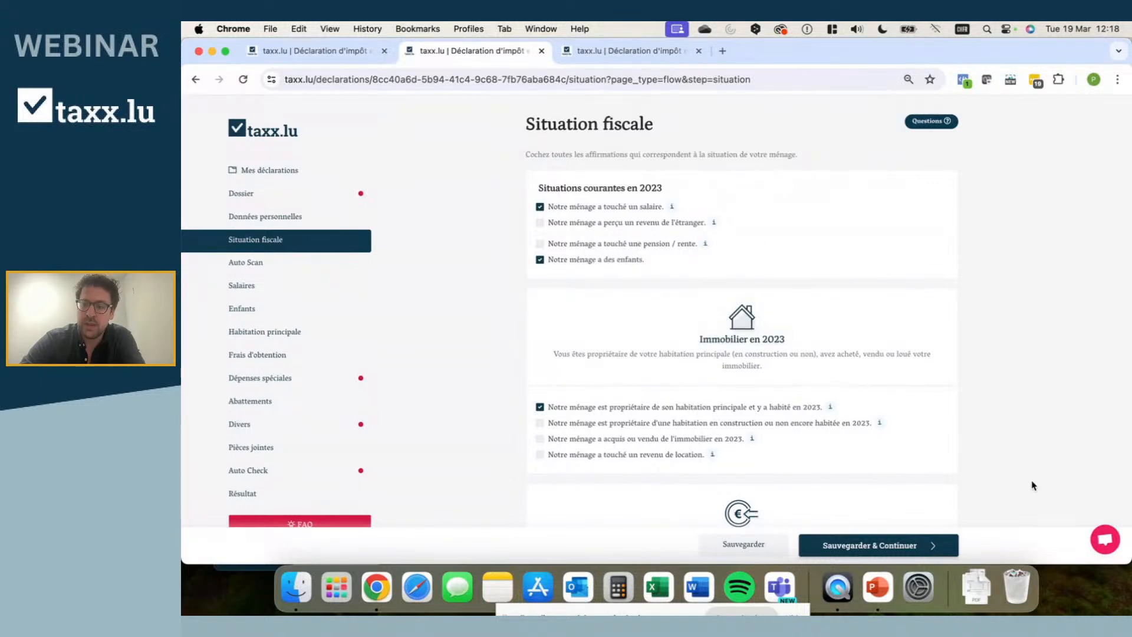
pyautogui.click(1105, 541)
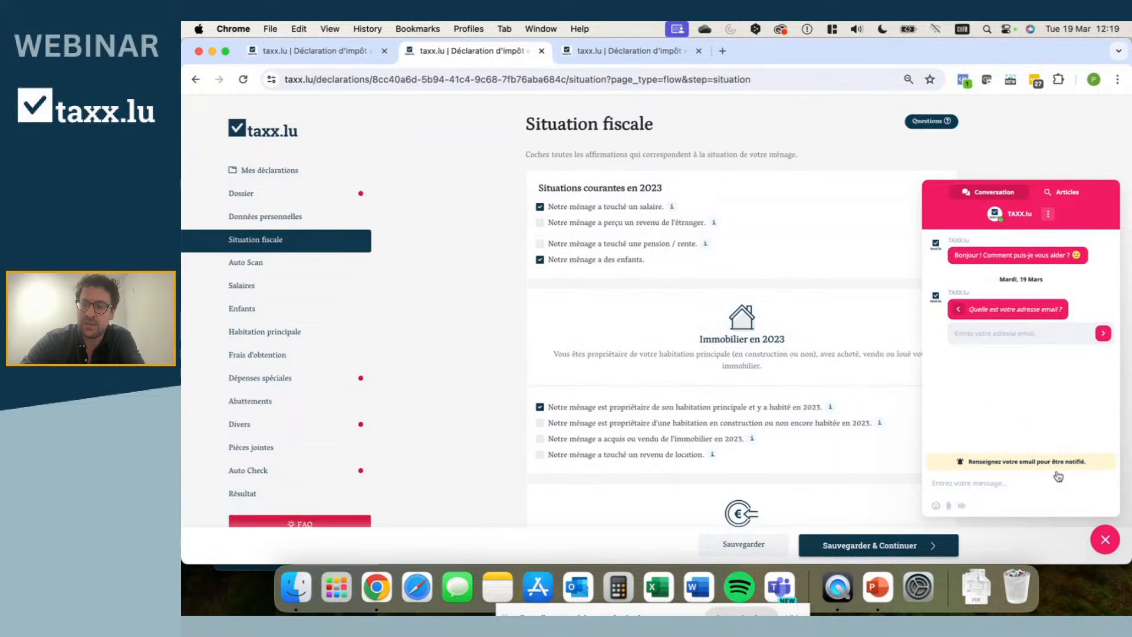
pyautogui.click(1108, 541)
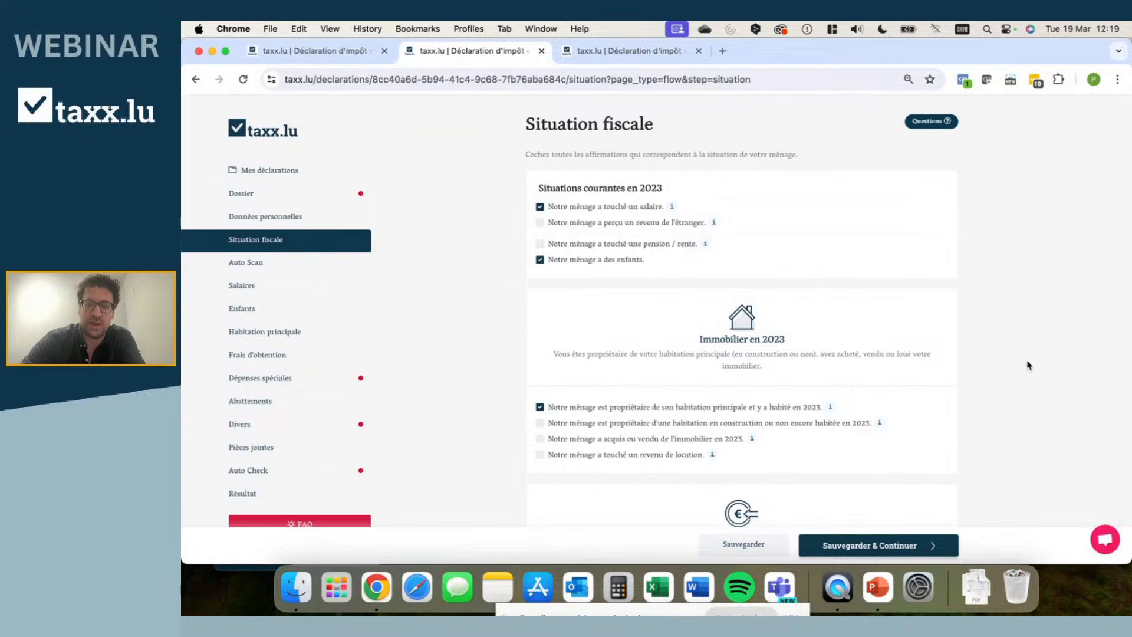
# Step: Save Situation fiscale, continue to Auto Scan, and add the certificate CM Frontalier.pdf
pyautogui.click(858, 543)
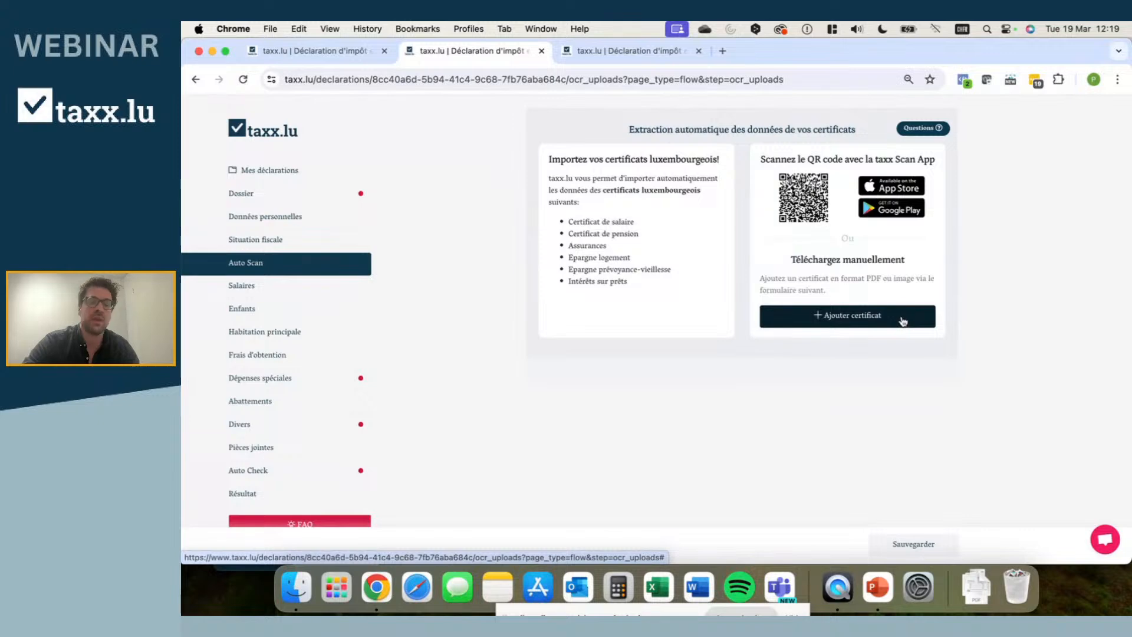
pyautogui.click(835, 315)
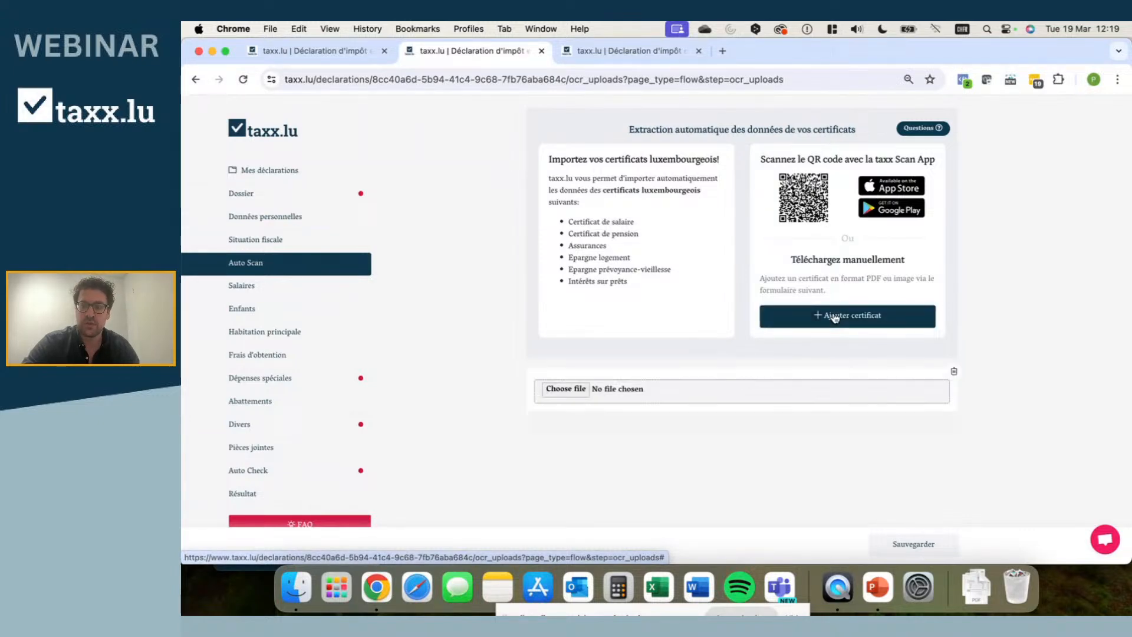
pyautogui.click(578, 388)
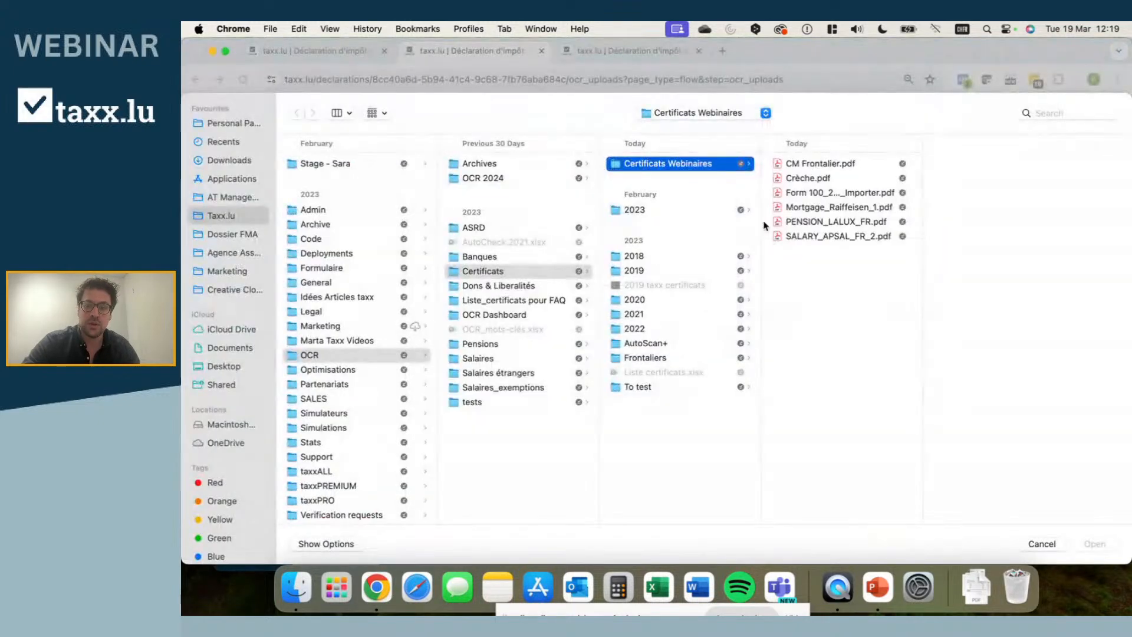
pyautogui.click(814, 165)
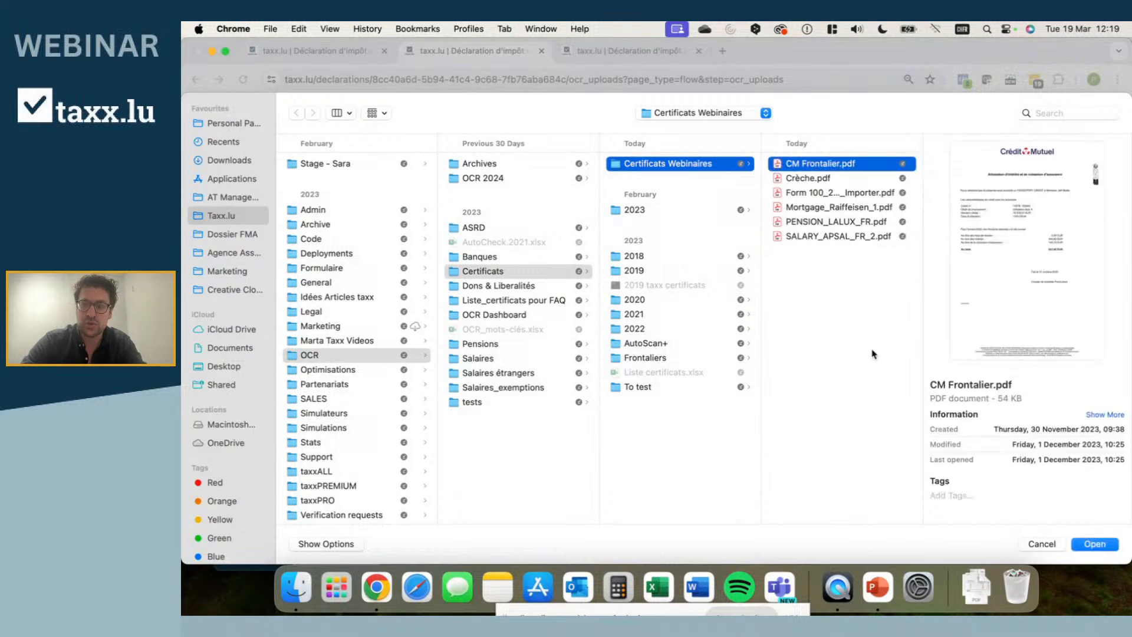
pyautogui.click(1095, 544)
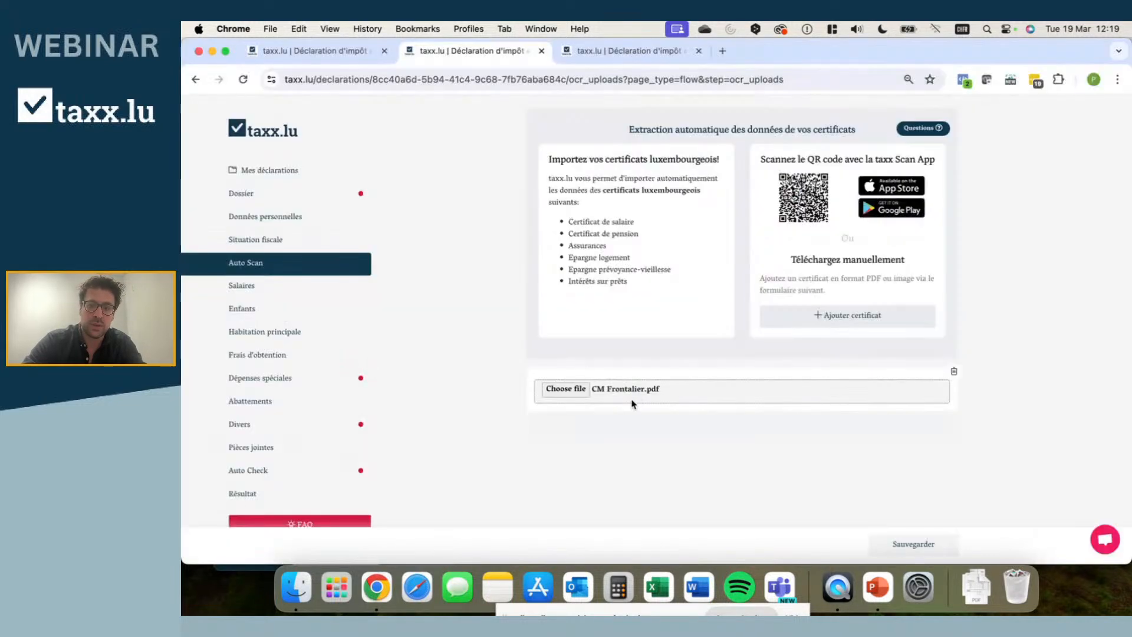
# Step: Create two more certificate upload slots and preview and choose SALARY_APSAL_FR_2.pdf for the first of them
pyautogui.click(809, 318)
pyautogui.click(809, 319)
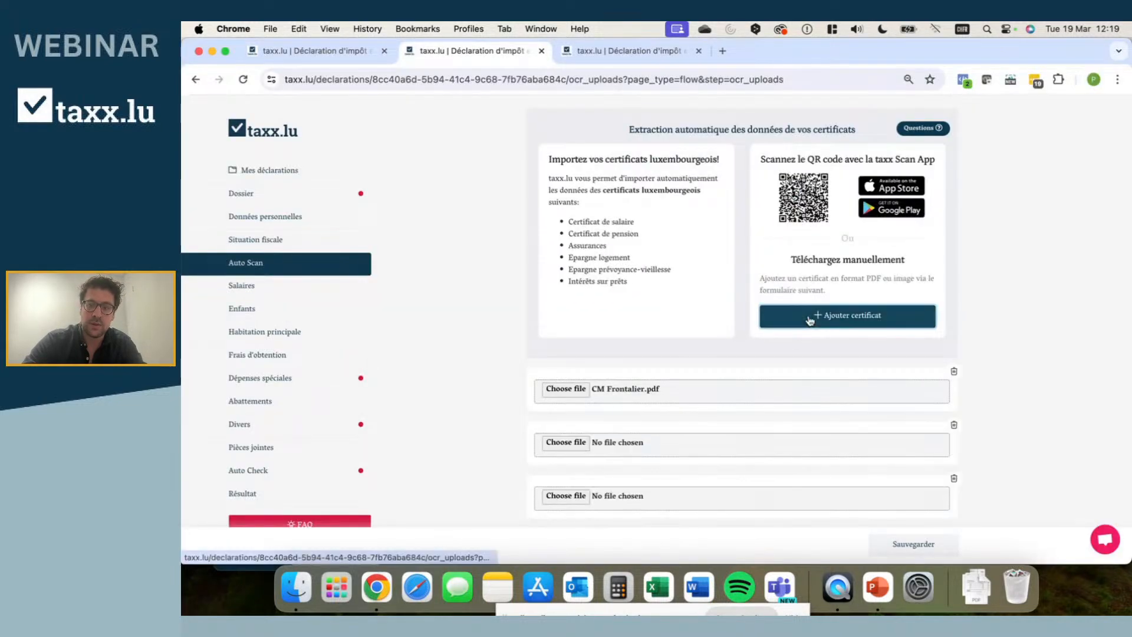
pyautogui.click(564, 443)
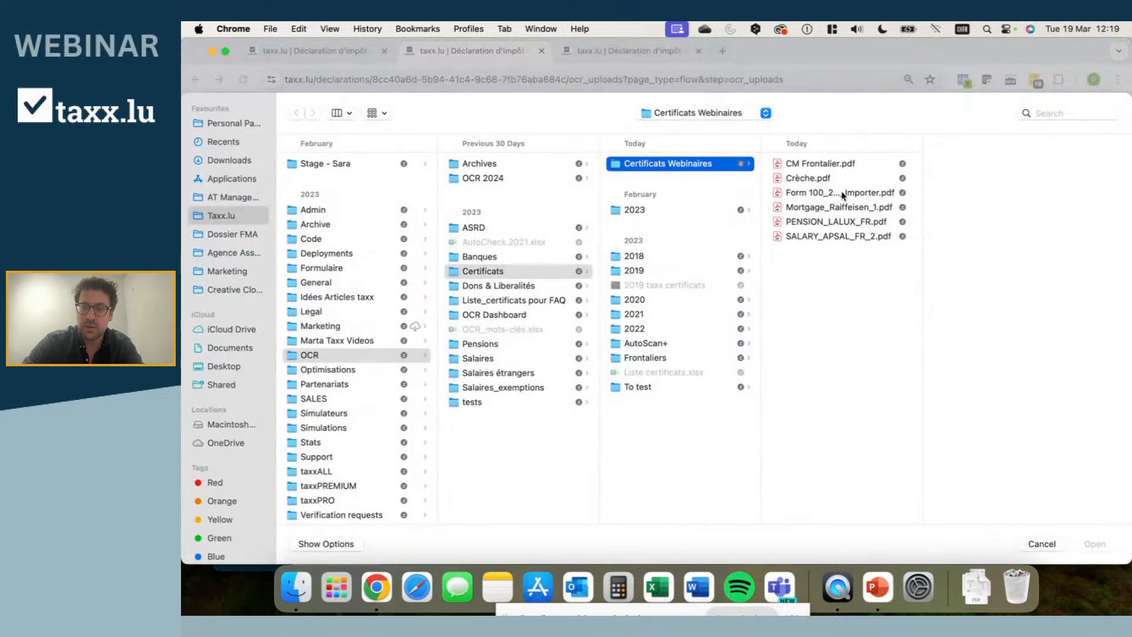
pyautogui.click(812, 236)
pyautogui.press('space')
pyautogui.press('space')
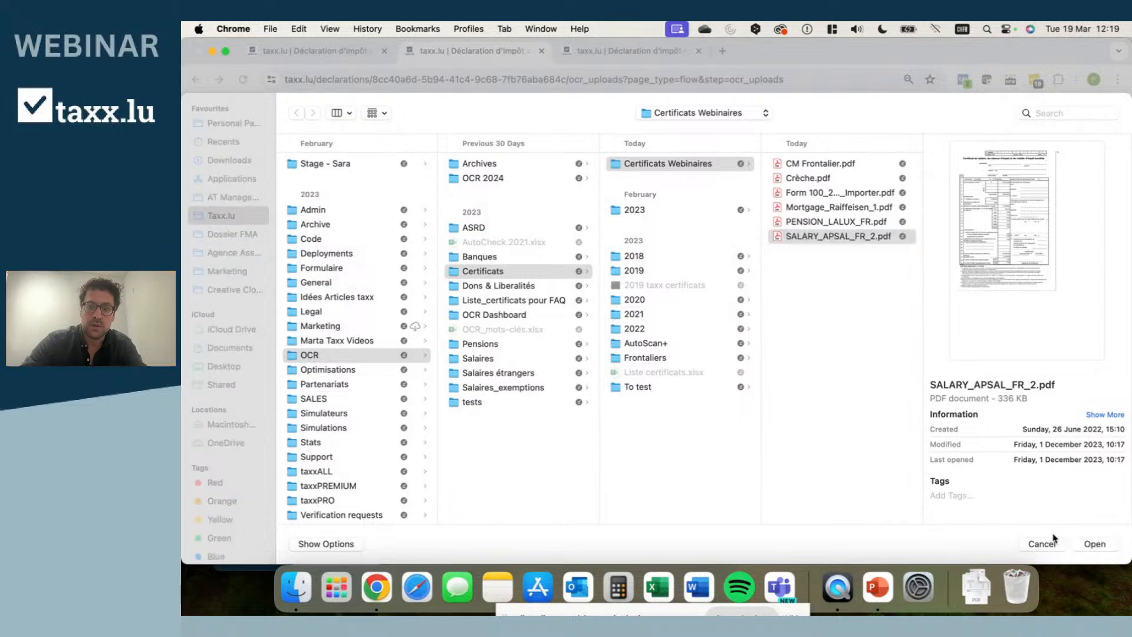
pyautogui.click(1086, 548)
# Step: Choose Mortgage_Raiffeisen_1.pdf as the file for the remaining empty certificate slot
pyautogui.click(575, 497)
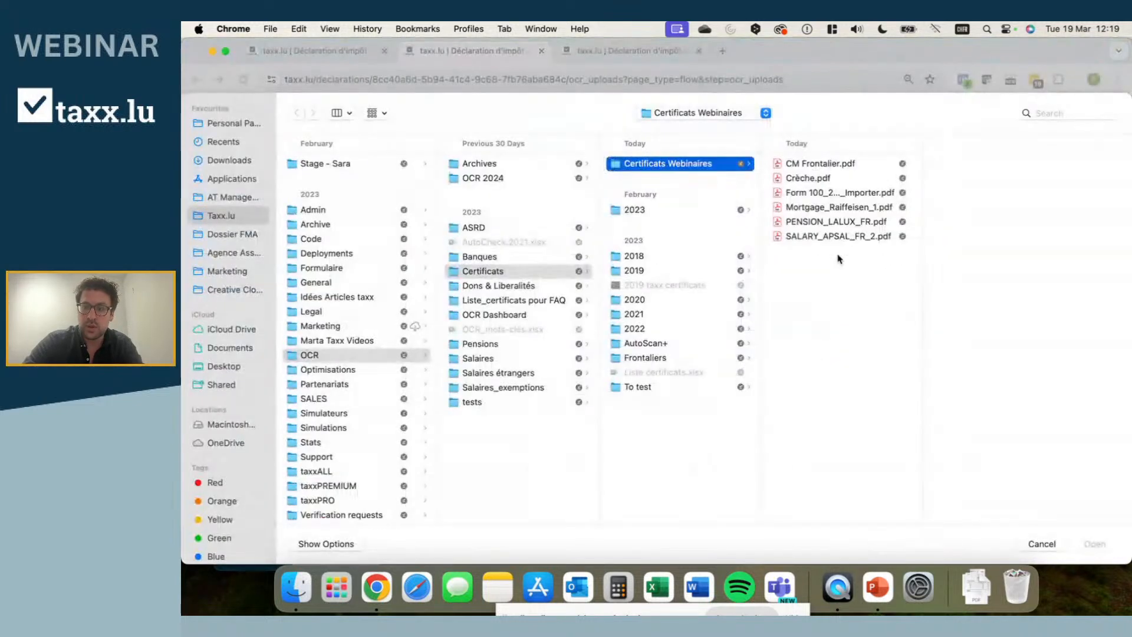
pyautogui.click(821, 209)
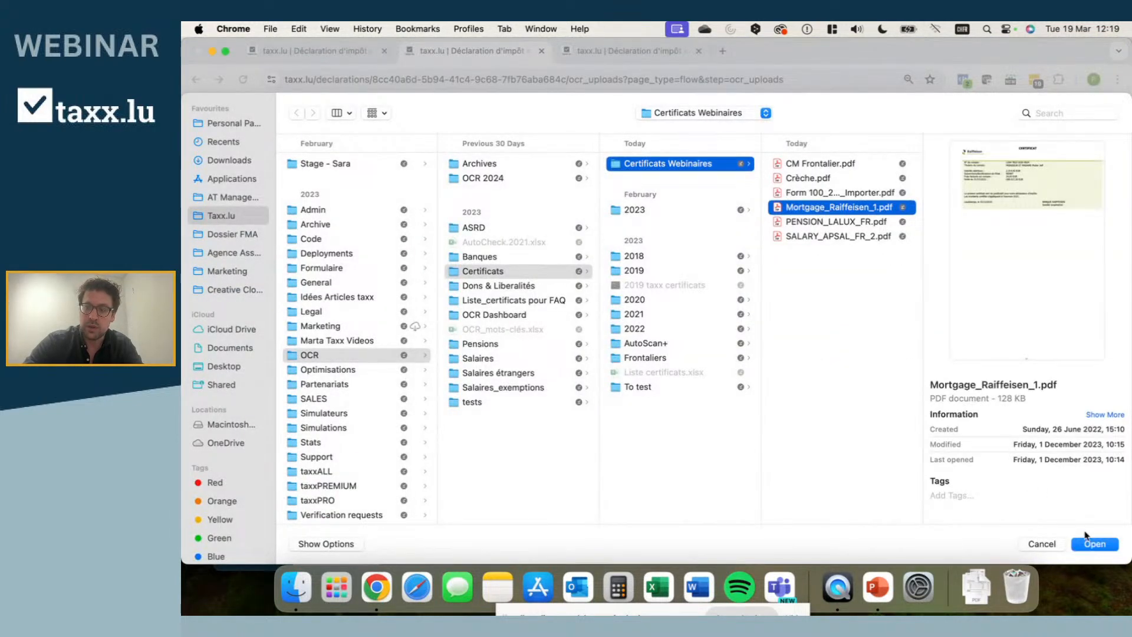
pyautogui.click(1092, 544)
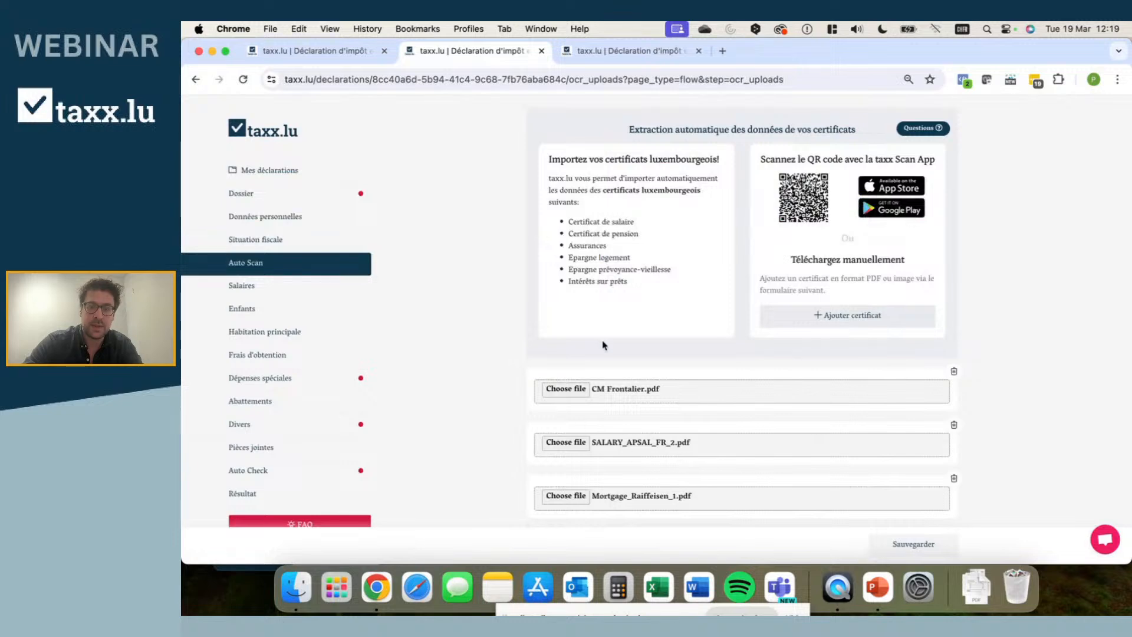
# Step: Switch to QuickTime Player's mirrored phone screen and place its window clear of the certificate import area for the taxx Scan app upload
pyautogui.scroll(-2, 458, 416)
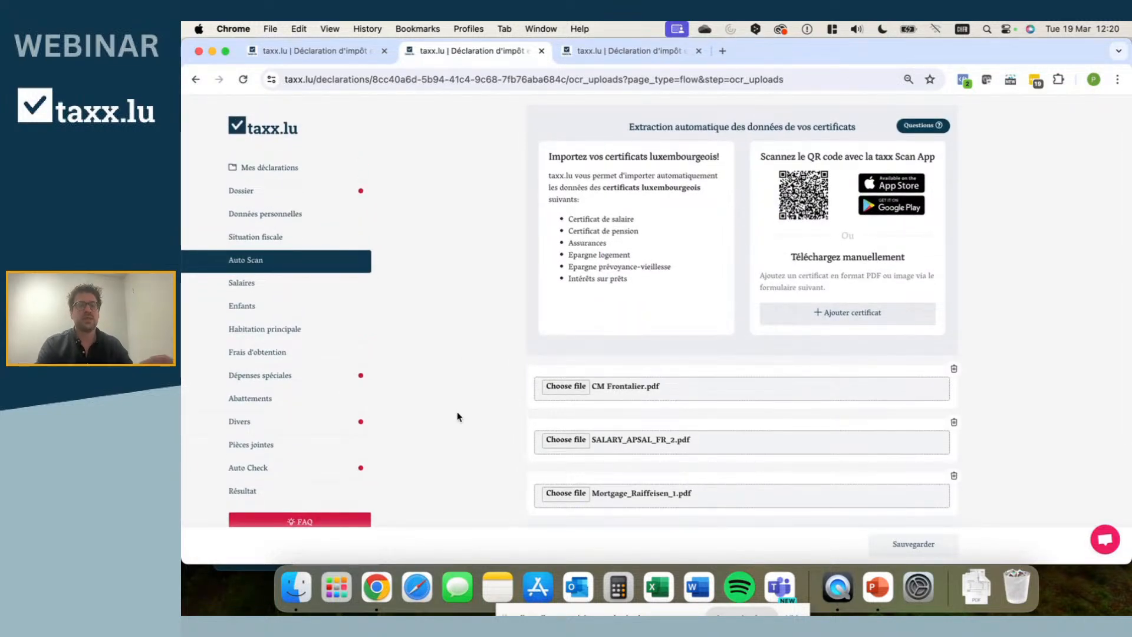
pyautogui.click(837, 587)
pyautogui.moveTo(370, 55); pyautogui.dragTo(352, 49)
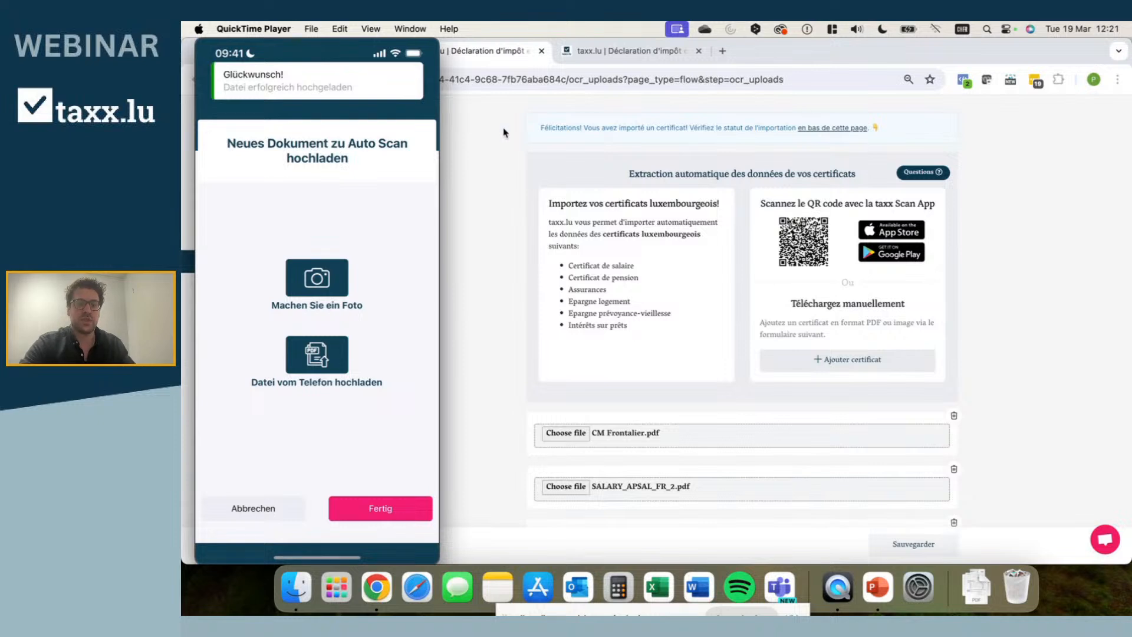
# Step: Return to the taxx.lu page in Chrome, check the scanned document's import status, and save Auto Scan to analyse all certificates
pyautogui.scroll(-1, 495, 223)
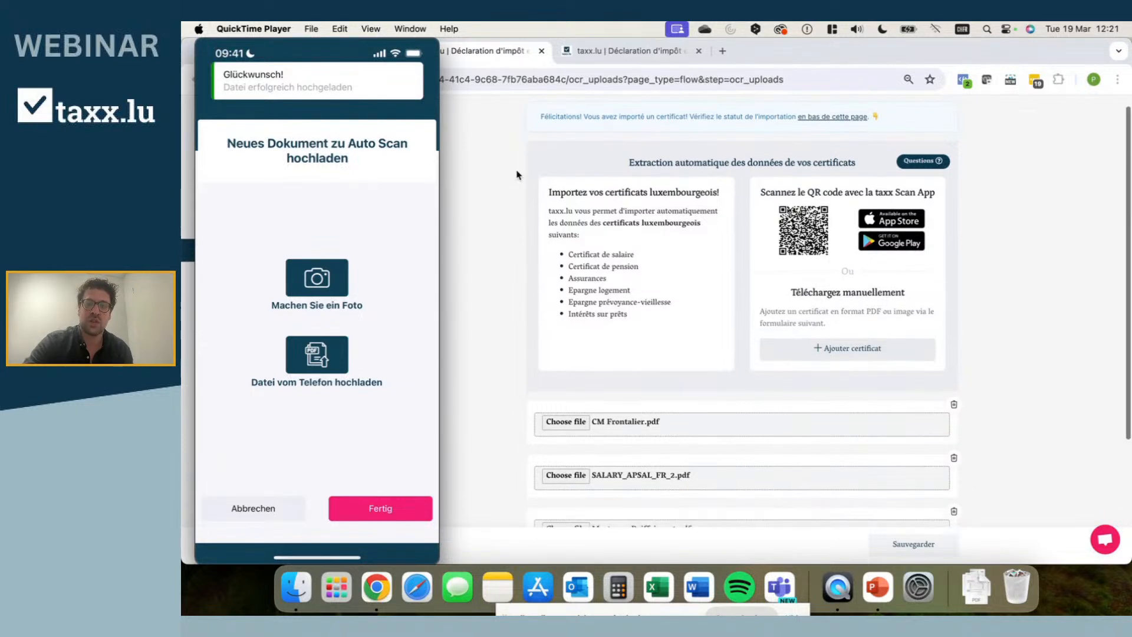
pyautogui.click(497, 130)
pyautogui.moveTo(540, 117); pyautogui.dragTo(693, 118)
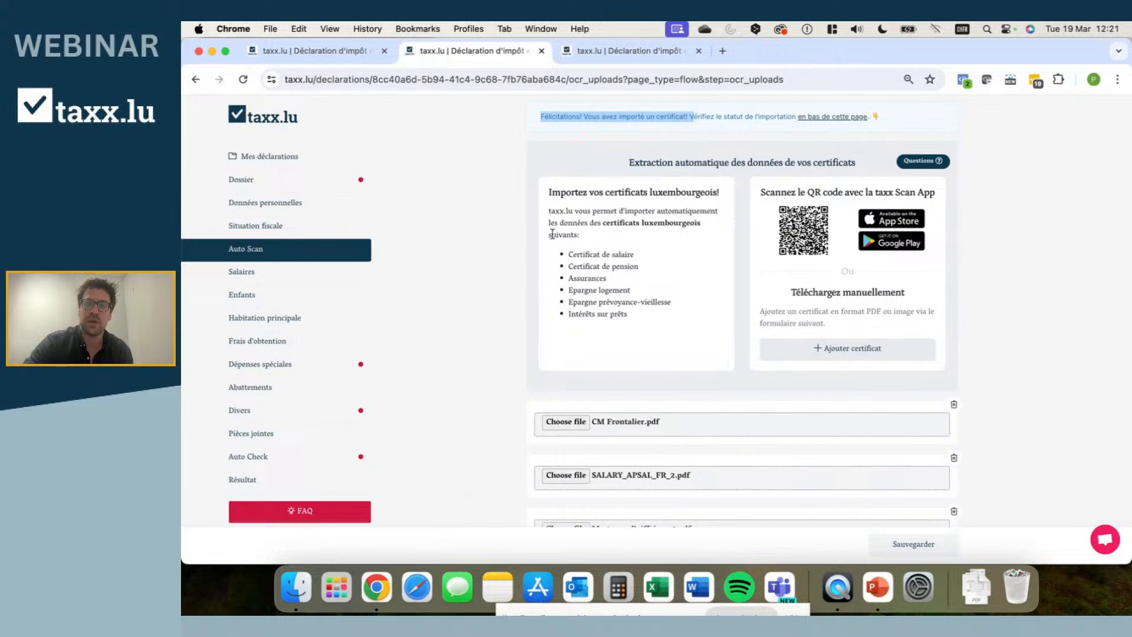
pyautogui.scroll(-5, 506, 282)
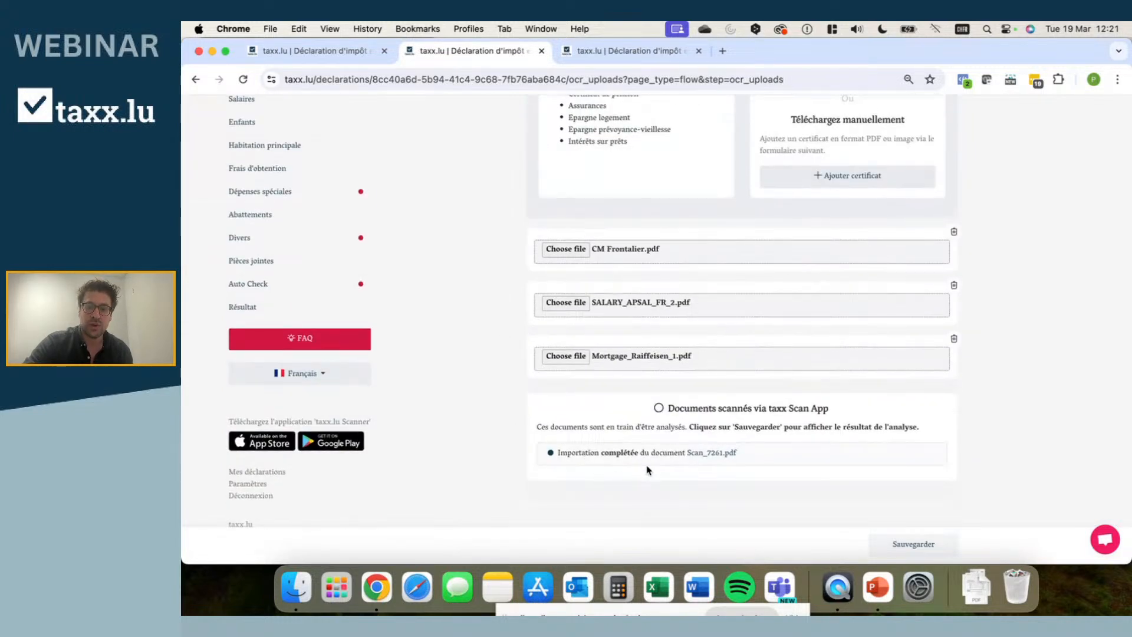
pyautogui.click(908, 544)
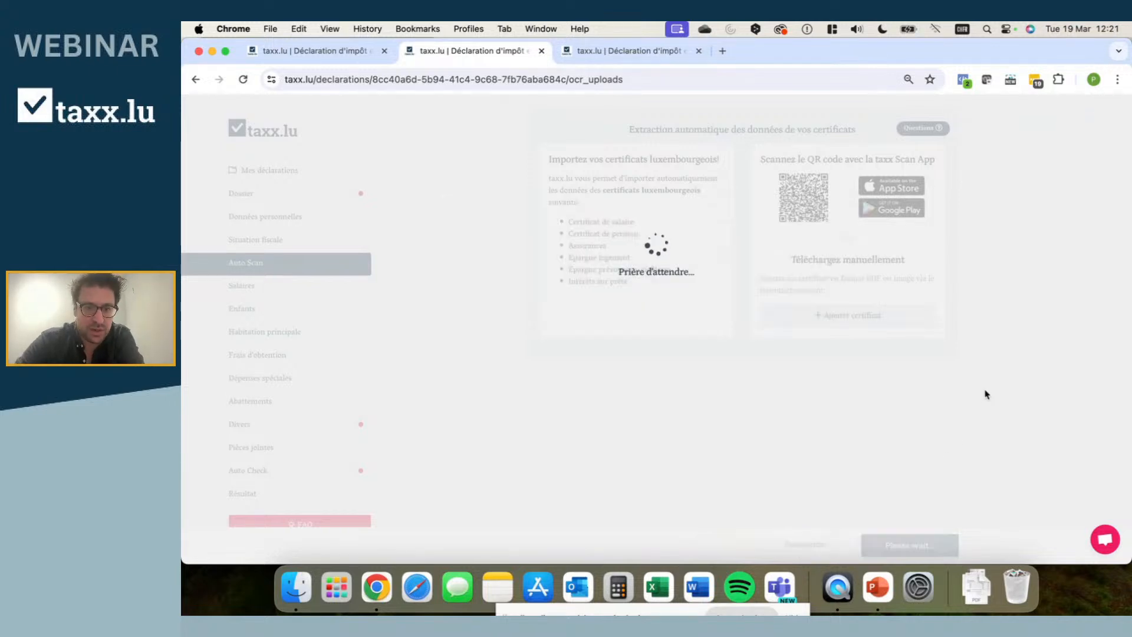
# Step: Preview the successfully imported Epargne-logement and Salaire documents one after the other and collapse each preview
pyautogui.scroll(-5, 999, 401)
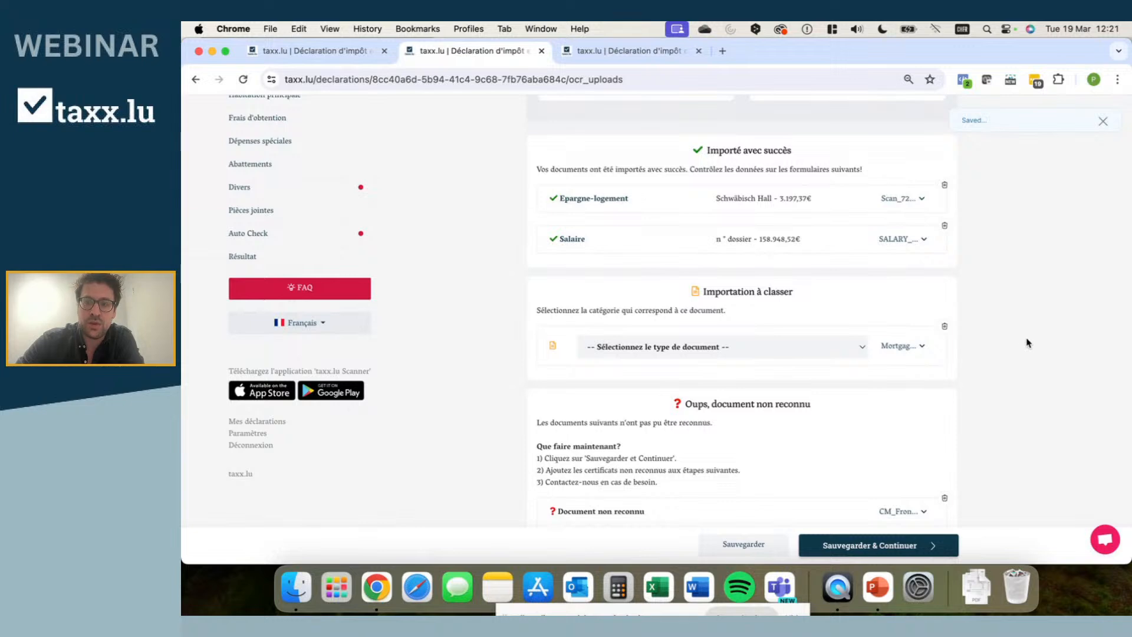
pyautogui.click(922, 200)
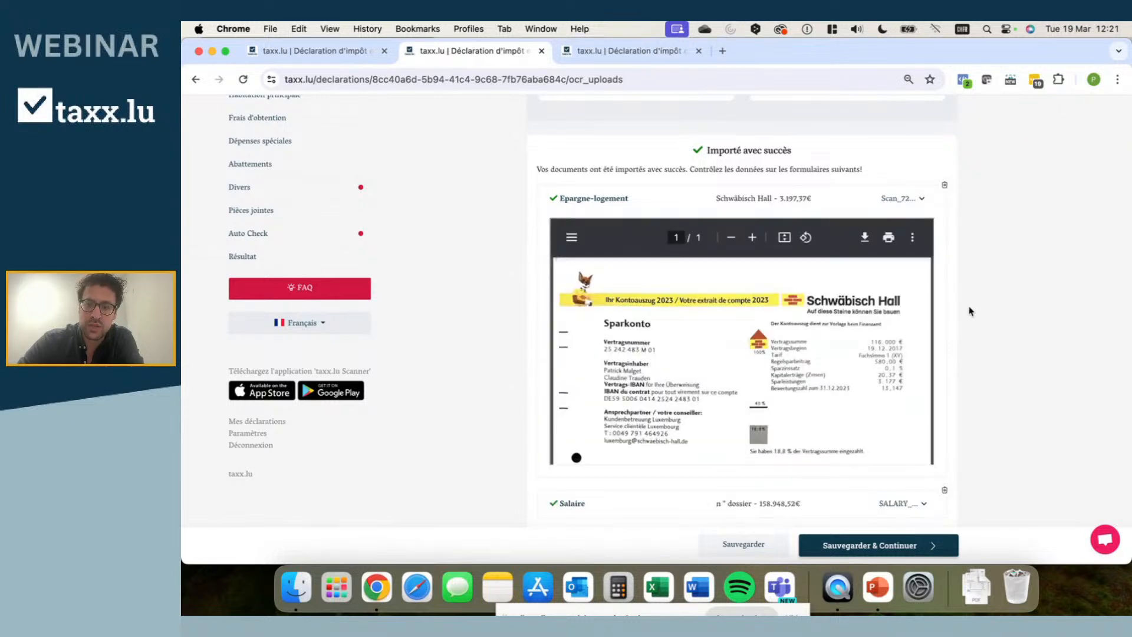
pyautogui.scroll(-5, 804, 370)
pyautogui.scroll(4, 804, 369)
pyautogui.scroll(1, 805, 369)
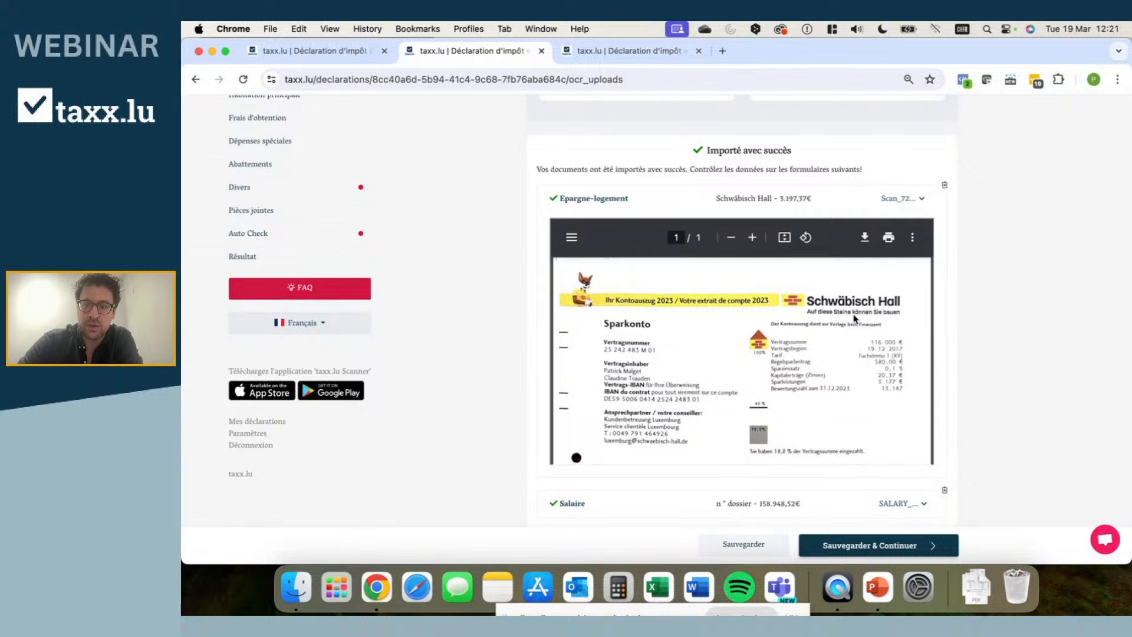
pyautogui.click(922, 199)
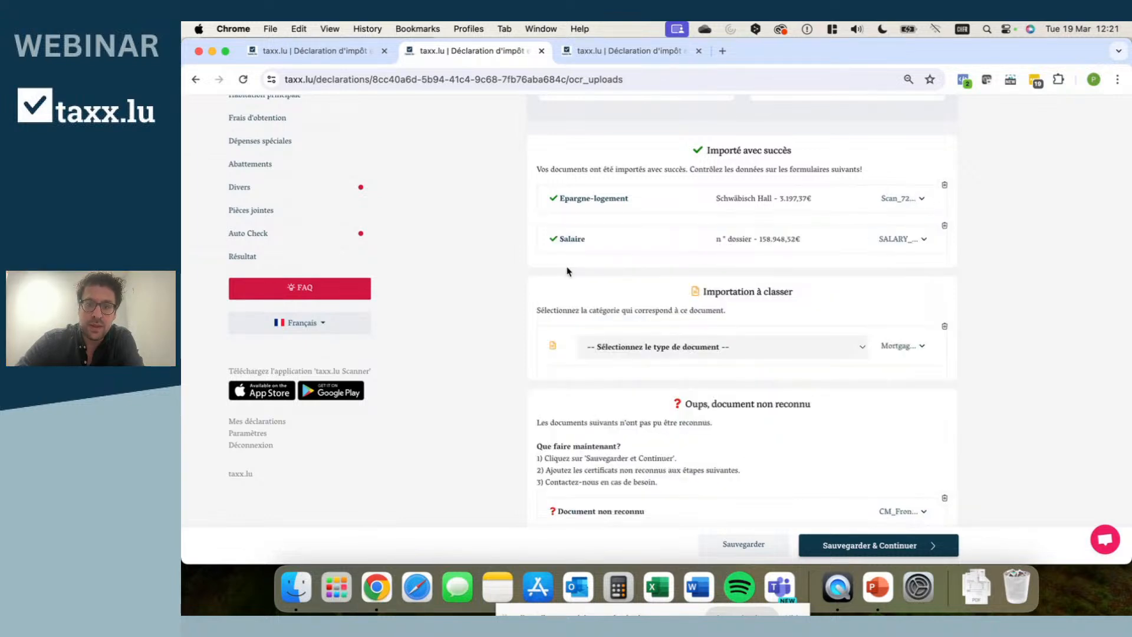
pyautogui.click(922, 241)
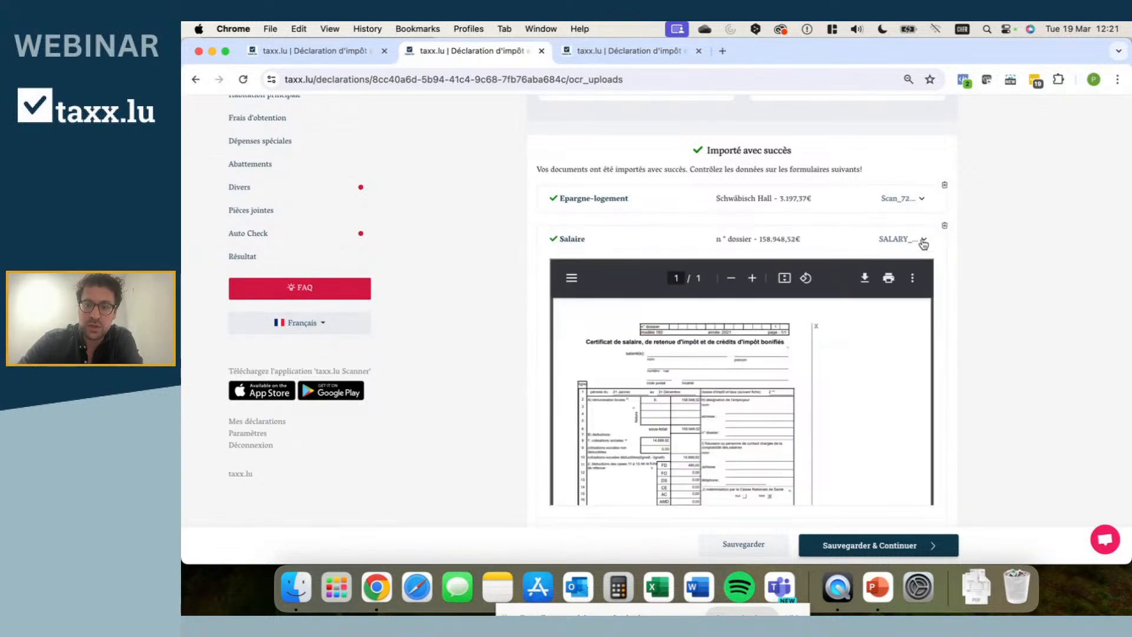
pyautogui.click(924, 241)
# Step: Preview the unclassified mortgage certificate and classify it as Prêt immobilier pour habitation personnelle
pyautogui.scroll(-3, 716, 242)
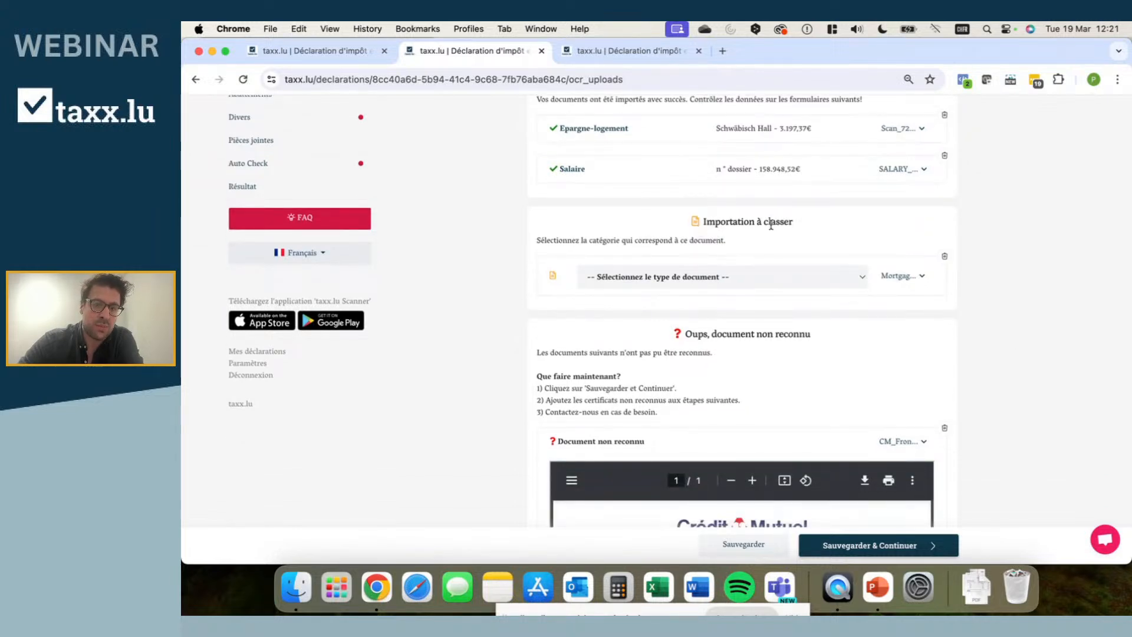
pyautogui.click(922, 279)
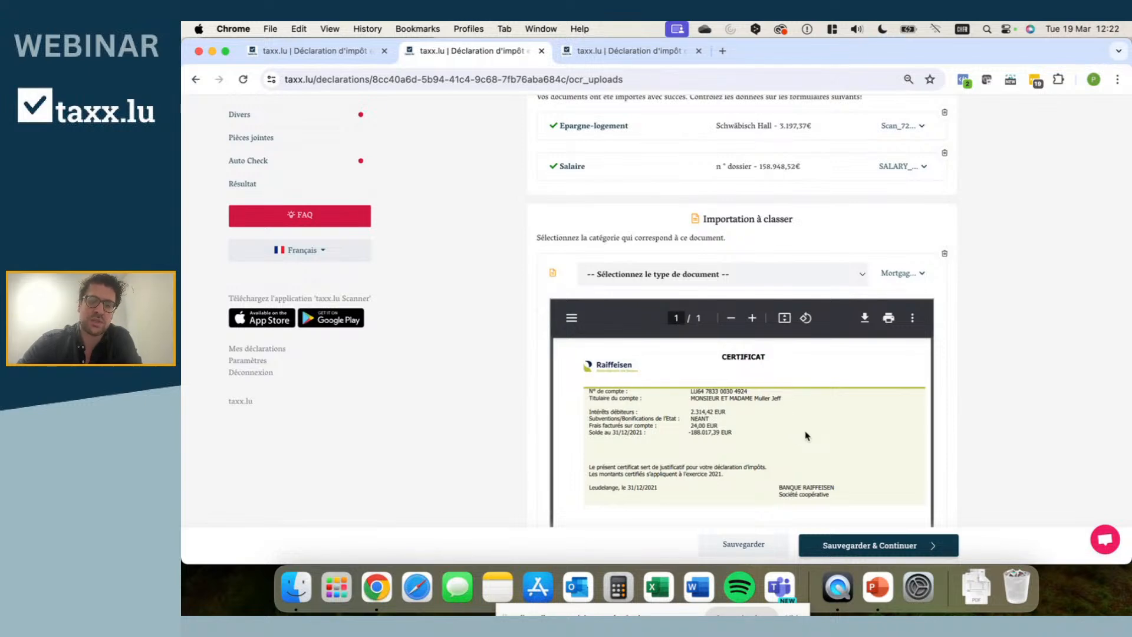
pyautogui.click(855, 278)
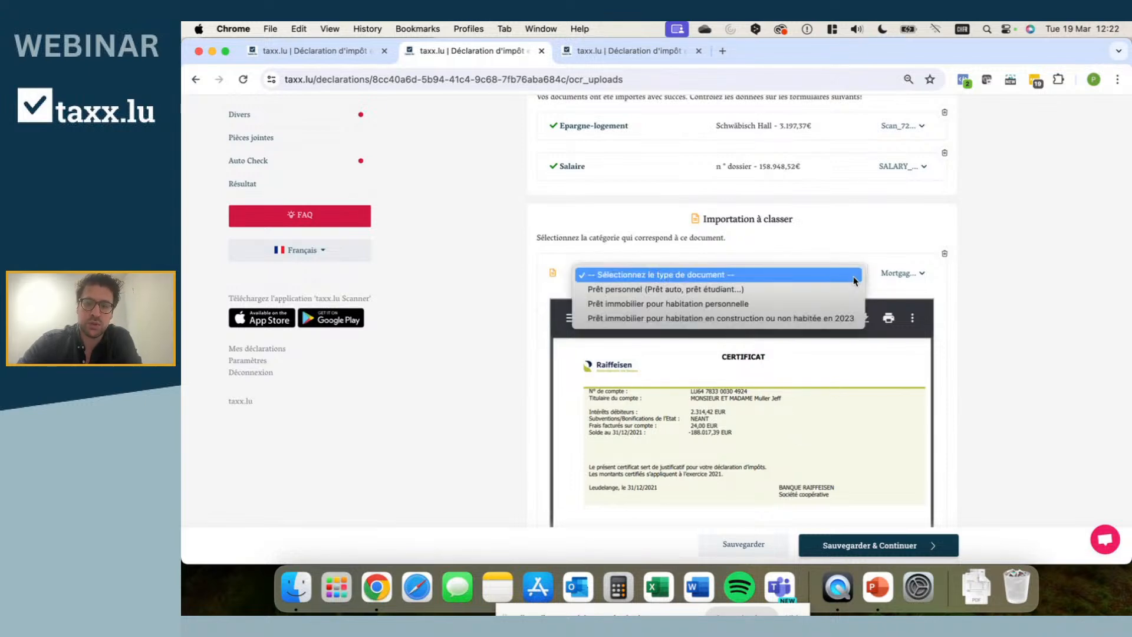
pyautogui.click(652, 304)
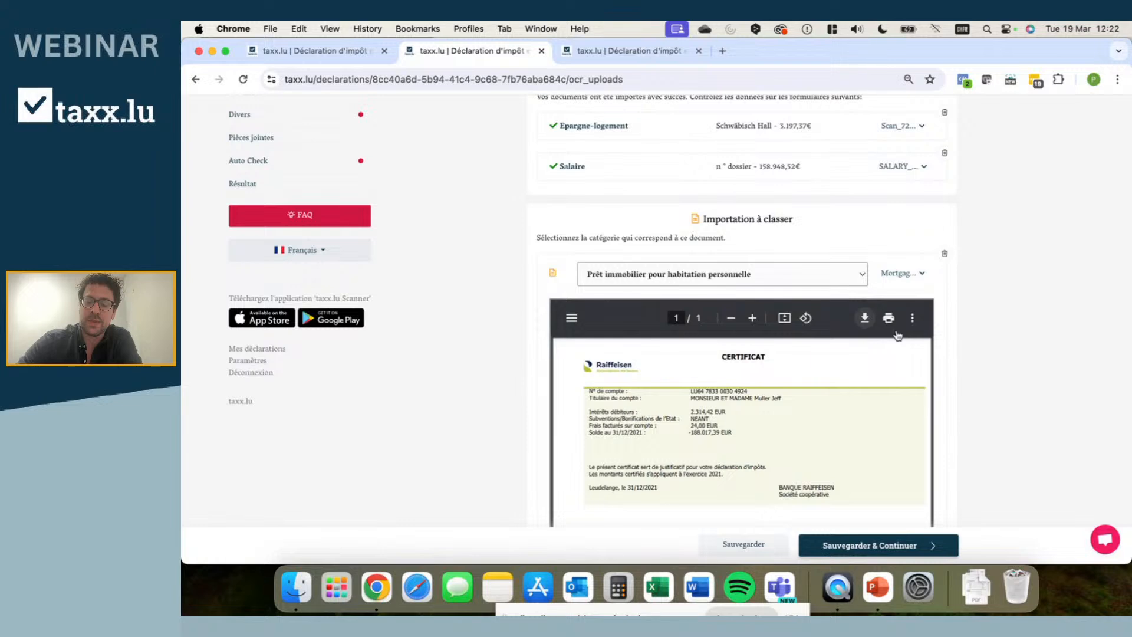
# Step: Review the unrecognised Crédit Mutuel document and the advice on handling it, then save and continue to Salaires
pyautogui.scroll(-10, 989, 397)
pyautogui.scroll(-2, 989, 397)
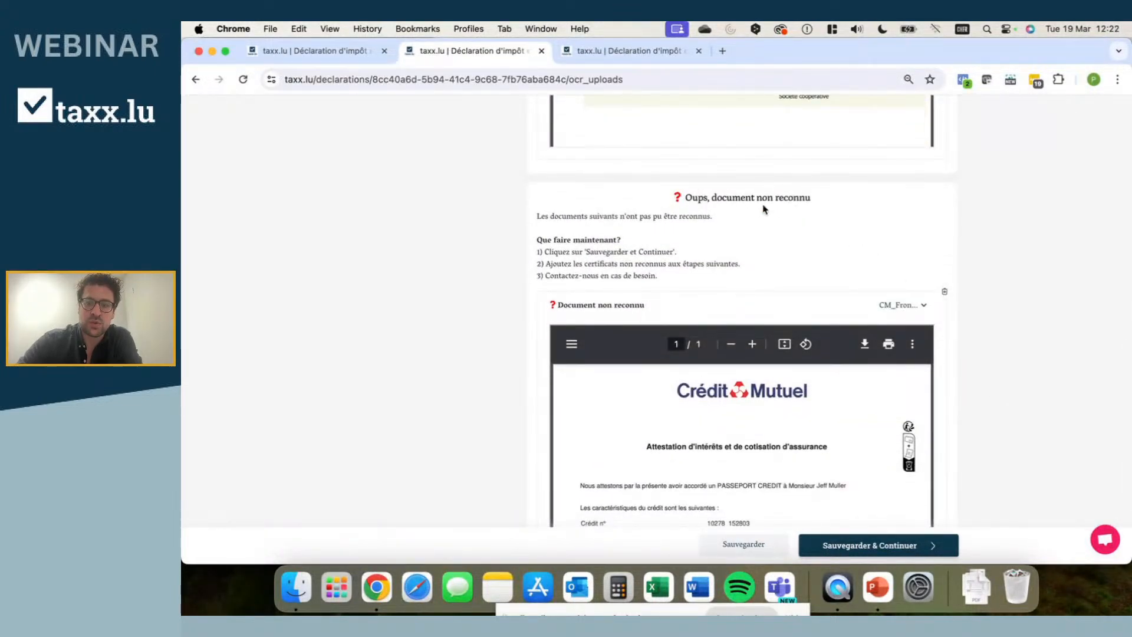
pyautogui.scroll(-3, 784, 236)
pyautogui.scroll(-1, 995, 321)
pyautogui.scroll(-6, 814, 382)
pyautogui.scroll(6, 795, 369)
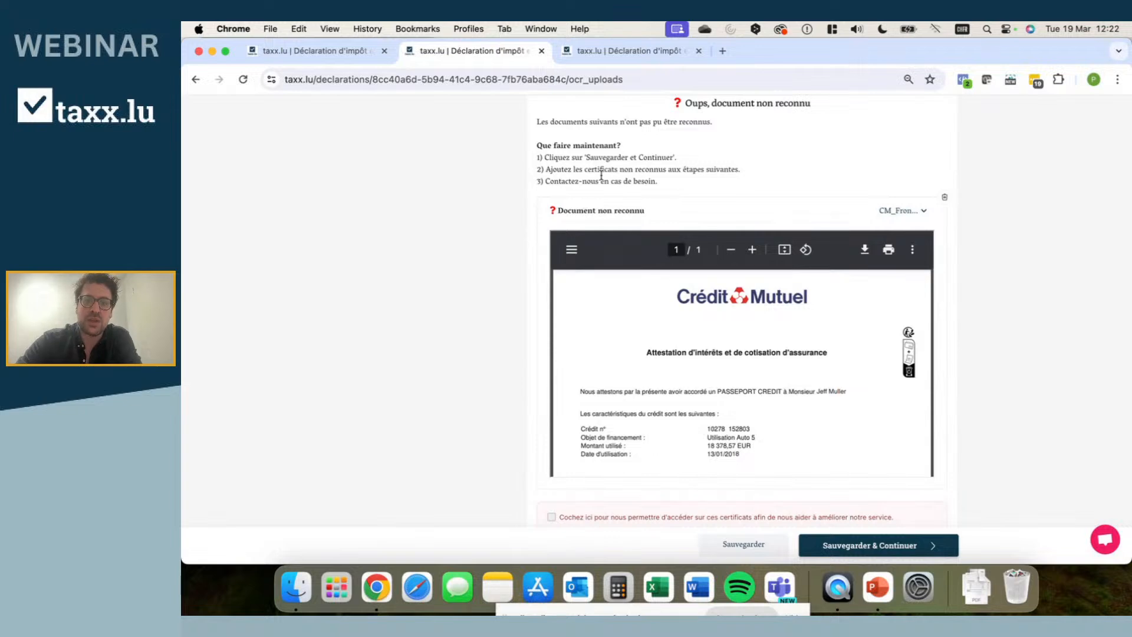
pyautogui.scroll(-1, 620, 161)
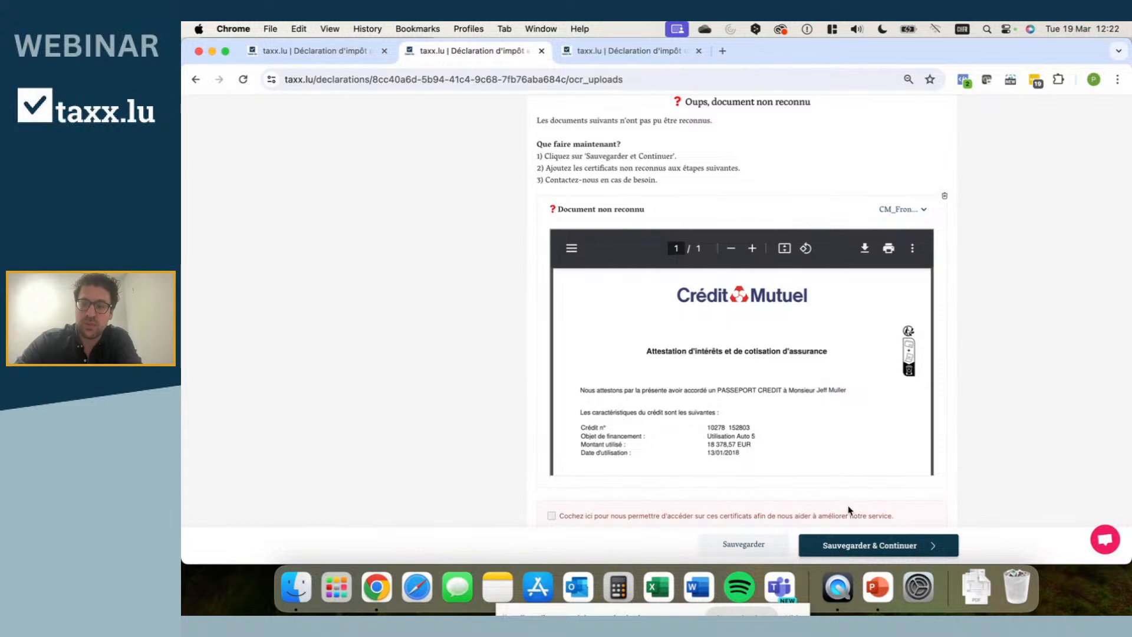
pyautogui.click(883, 548)
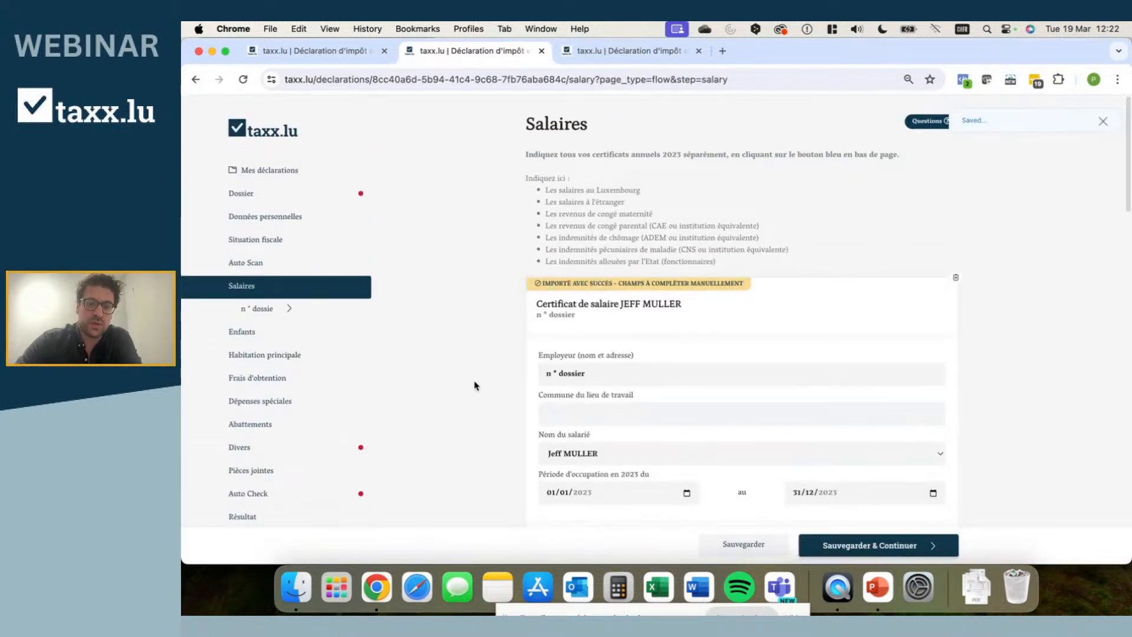
# Step: Examine the imported salary data against the attached certificate, checking Sous-Total and Cotisations sociales, then the fields needing manual completion
pyautogui.scroll(-15, 497, 340)
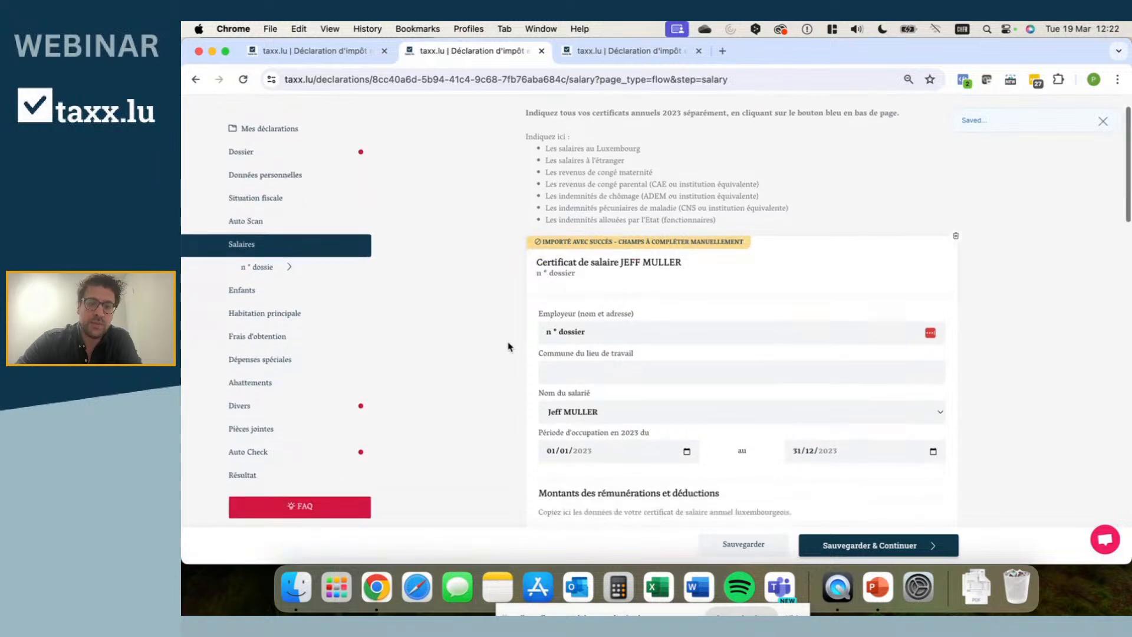
pyautogui.scroll(3, 472, 278)
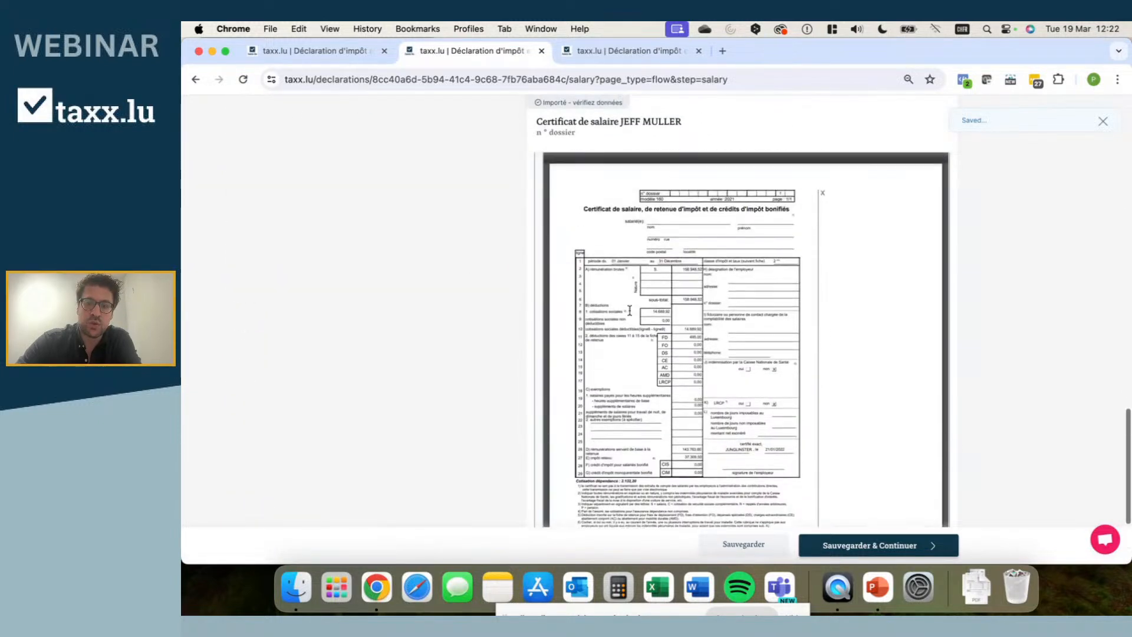
pyautogui.scroll(4, 458, 310)
pyautogui.scroll(10, 457, 309)
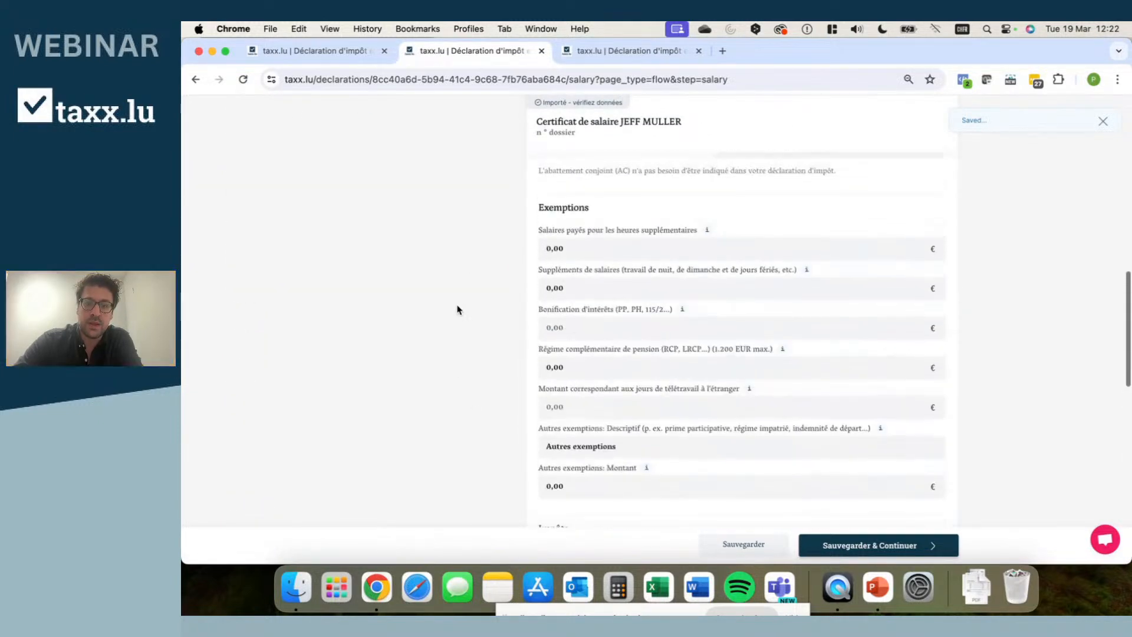
pyautogui.moveTo(601, 205); pyautogui.dragTo(513, 203)
pyautogui.moveTo(593, 280); pyautogui.dragTo(546, 278)
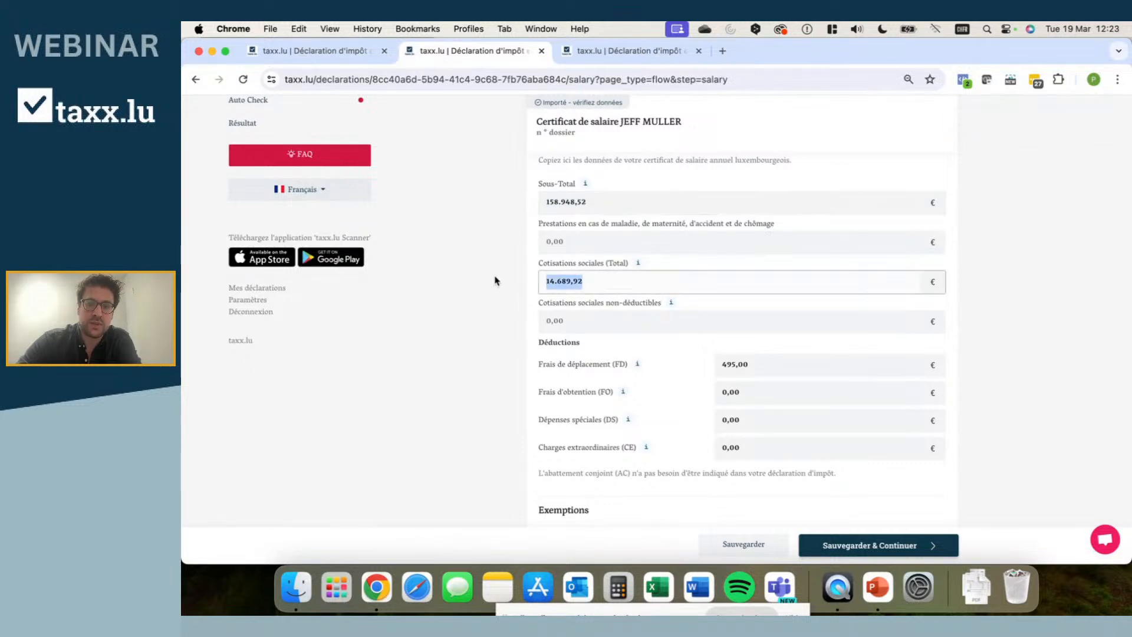
pyautogui.click(496, 283)
pyautogui.scroll(8, 495, 284)
pyautogui.scroll(2, 496, 284)
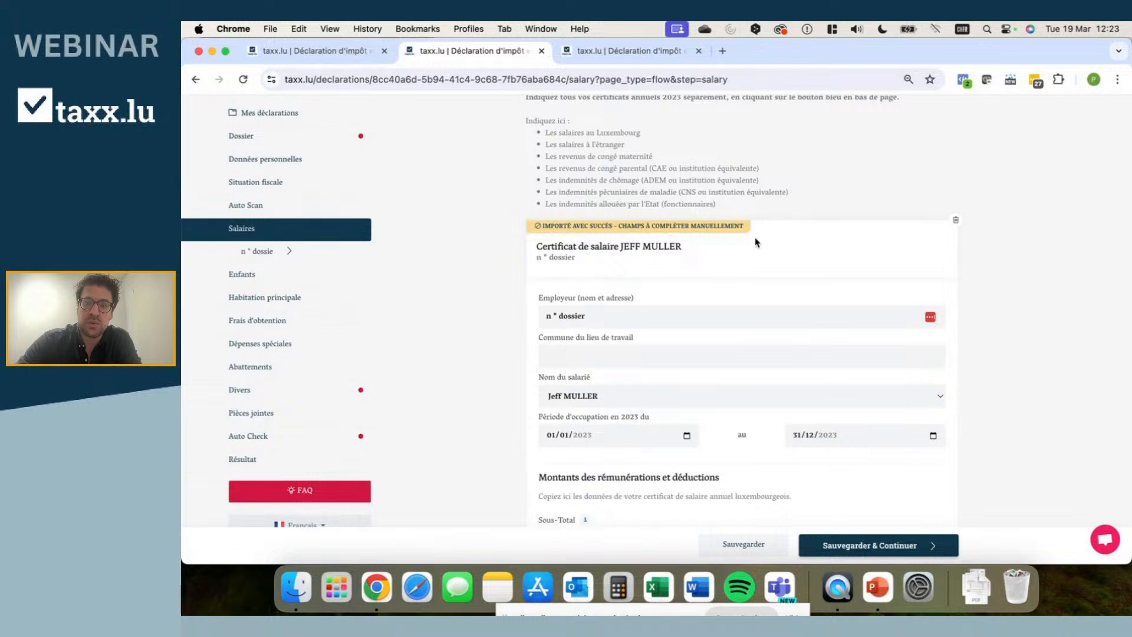
# Step: Set the Commune du lieu de travail of the salary certificate to Luxembourg and save the Salaires page
pyautogui.click(599, 358)
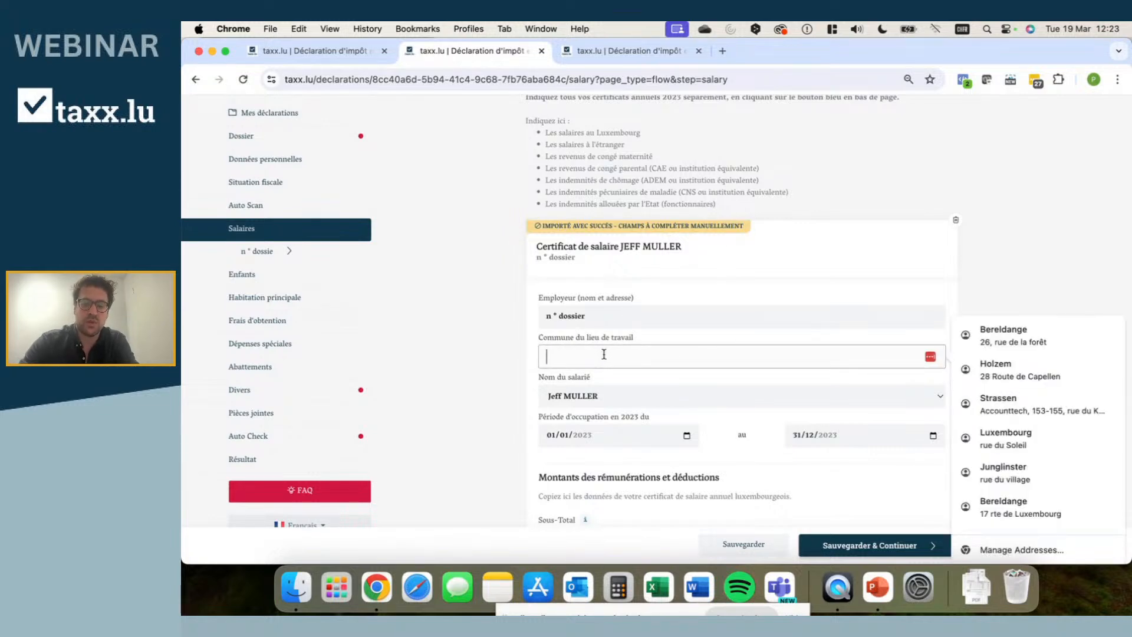
pyautogui.write('Luxembourg')
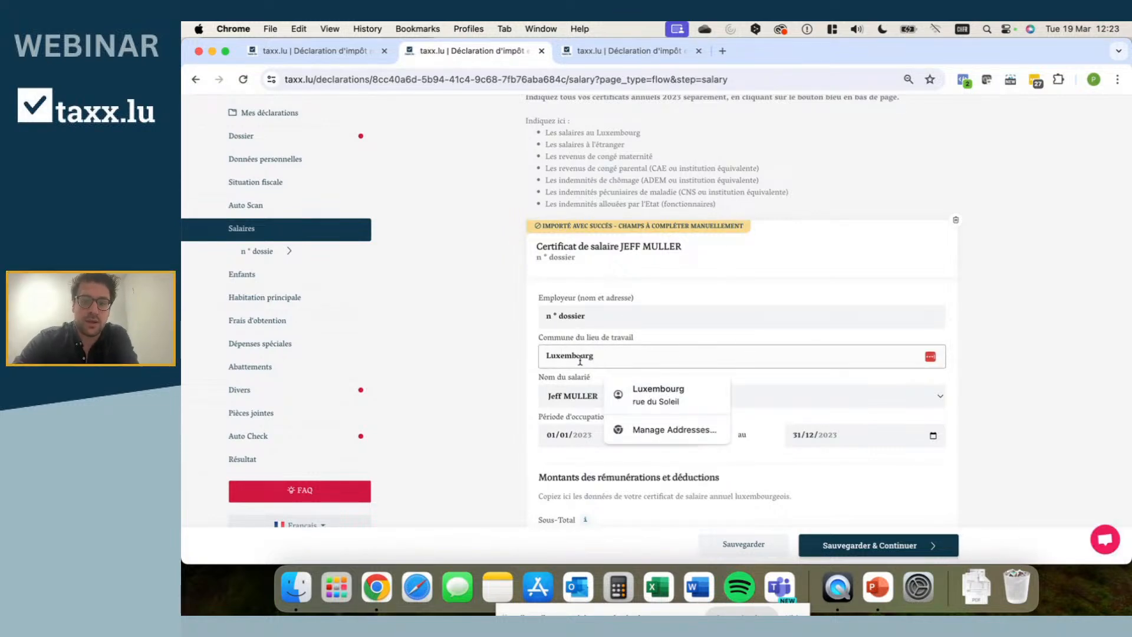
pyautogui.click(521, 367)
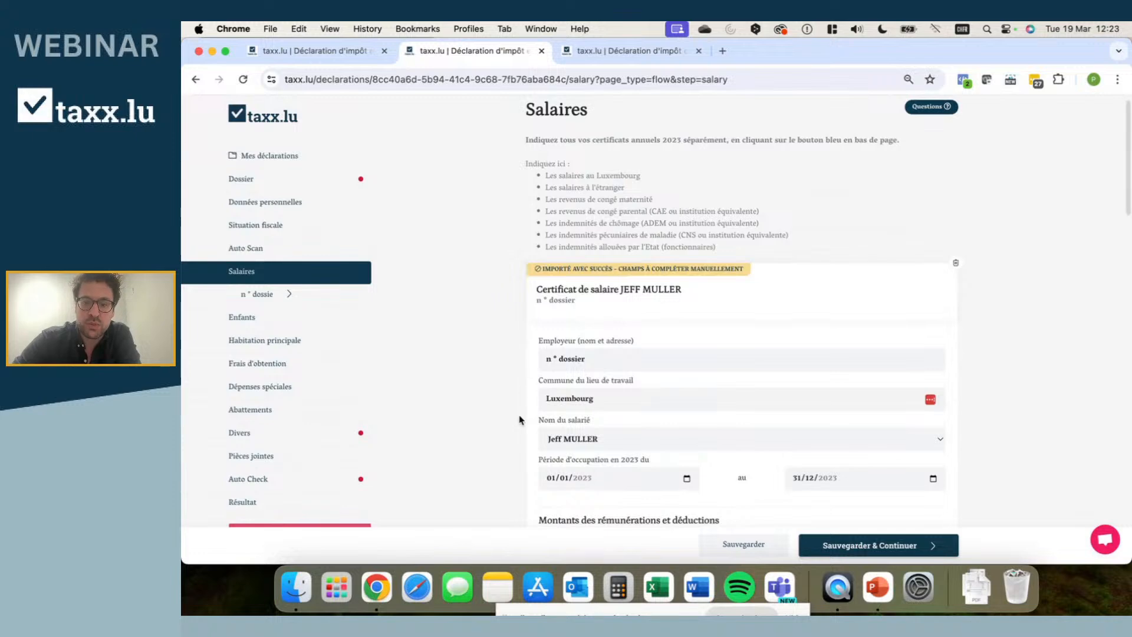
pyautogui.click(731, 544)
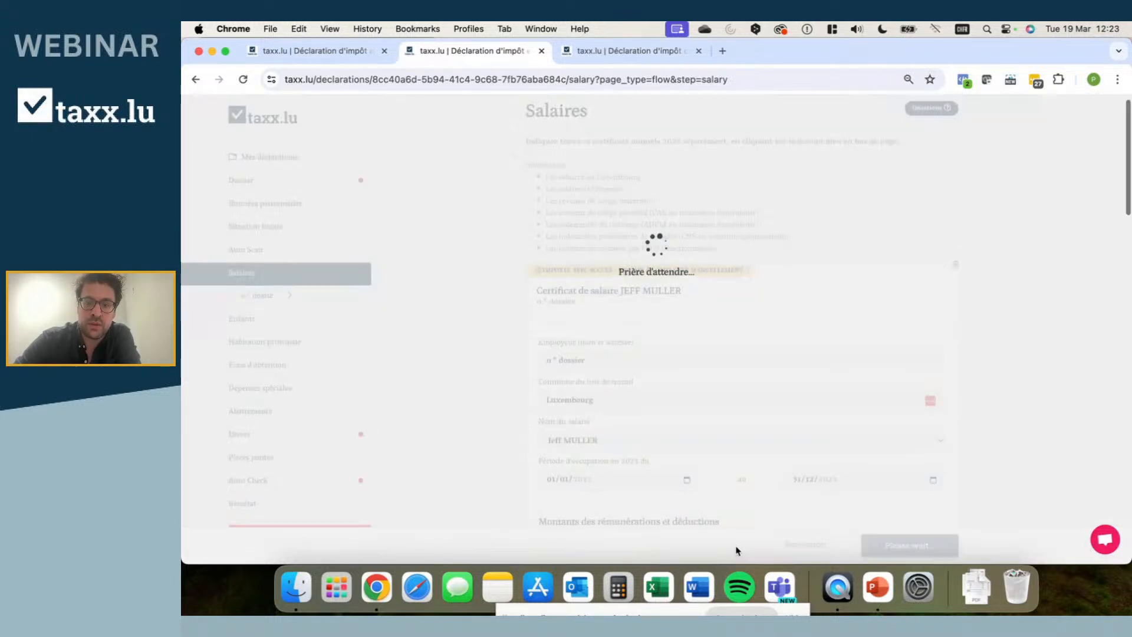
# Step: Read the explanation of the certificate's import status, look over its imported salary amounts, then save and continue to Enfants
pyautogui.moveTo(614, 285)
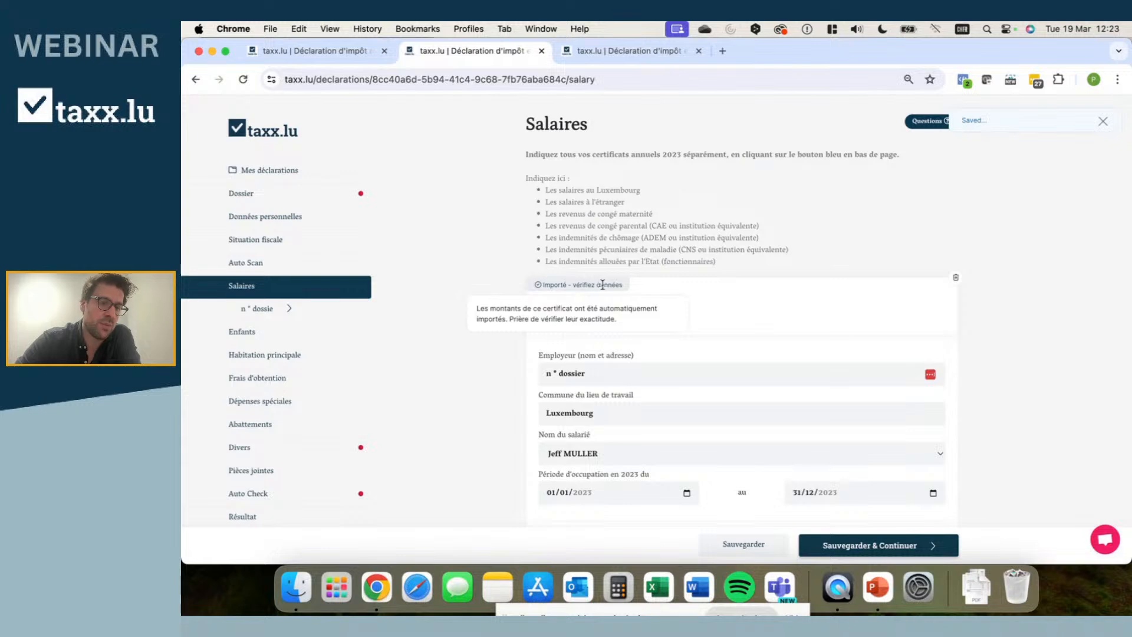
pyautogui.scroll(-5, 523, 431)
pyautogui.scroll(-5, 524, 431)
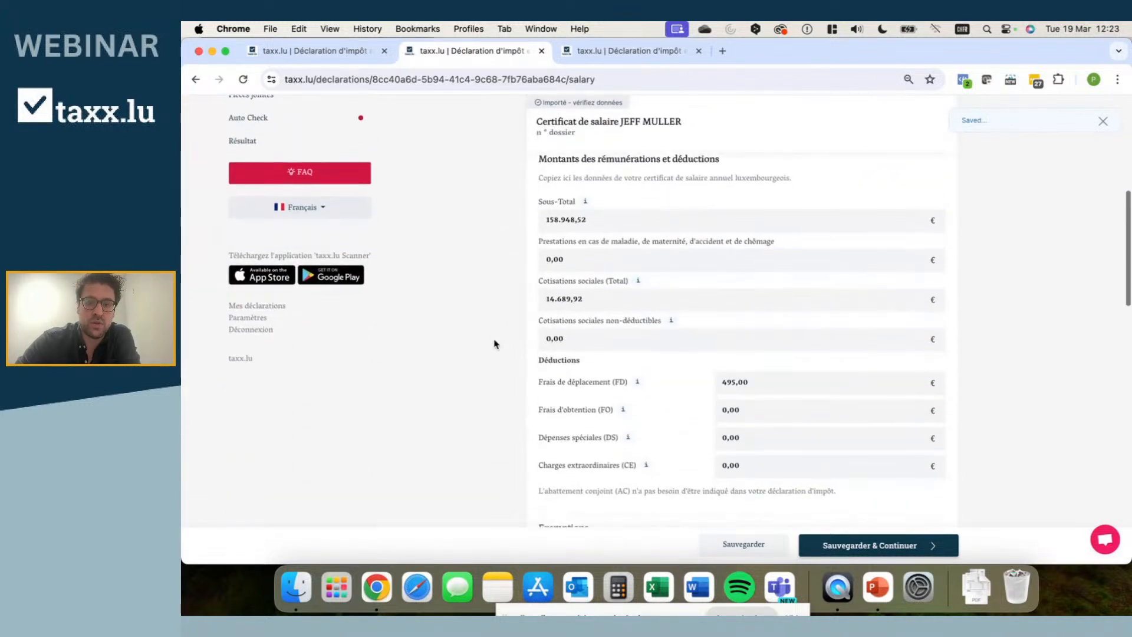
pyautogui.click(879, 549)
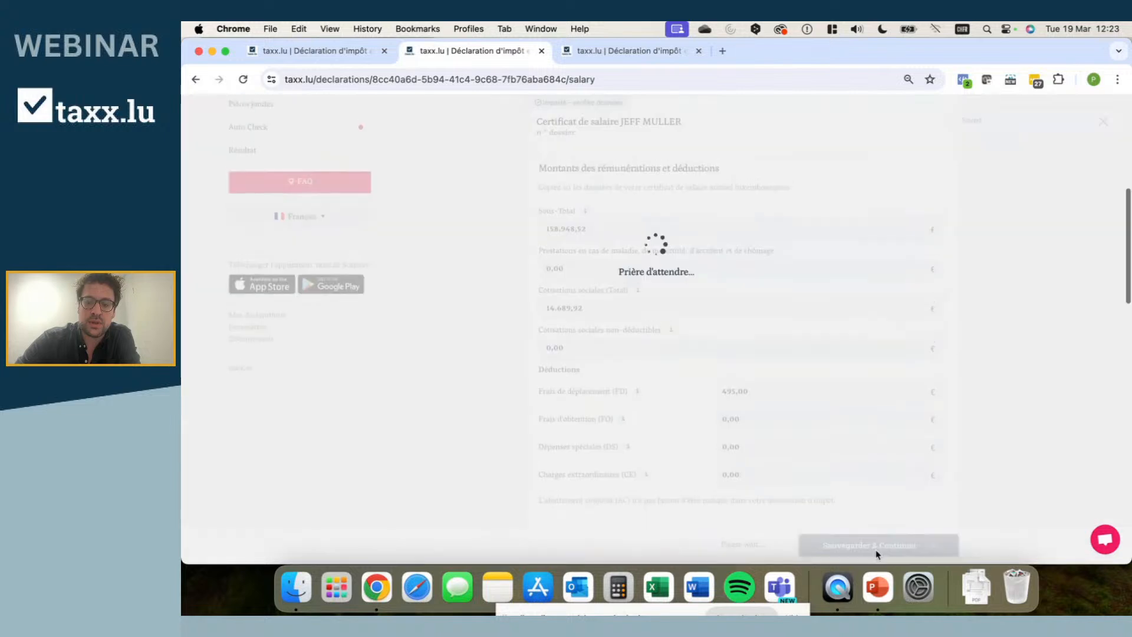
# Step: Review the details carried over for both children, then save and continue to Habitation principale
pyautogui.scroll(-9, 466, 428)
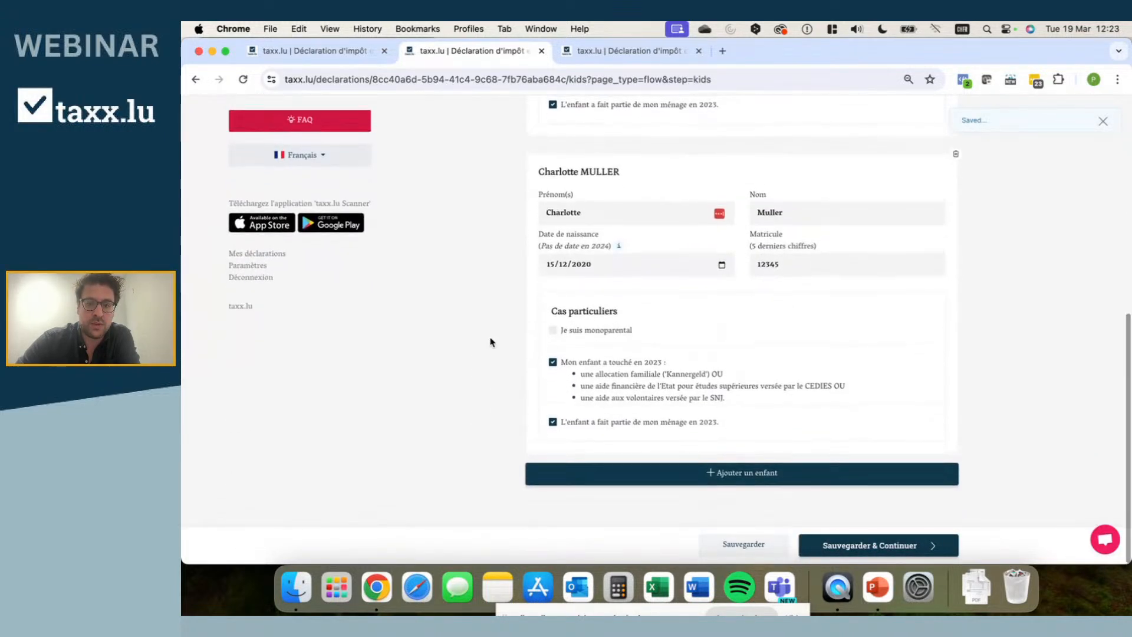
pyautogui.scroll(10, 493, 336)
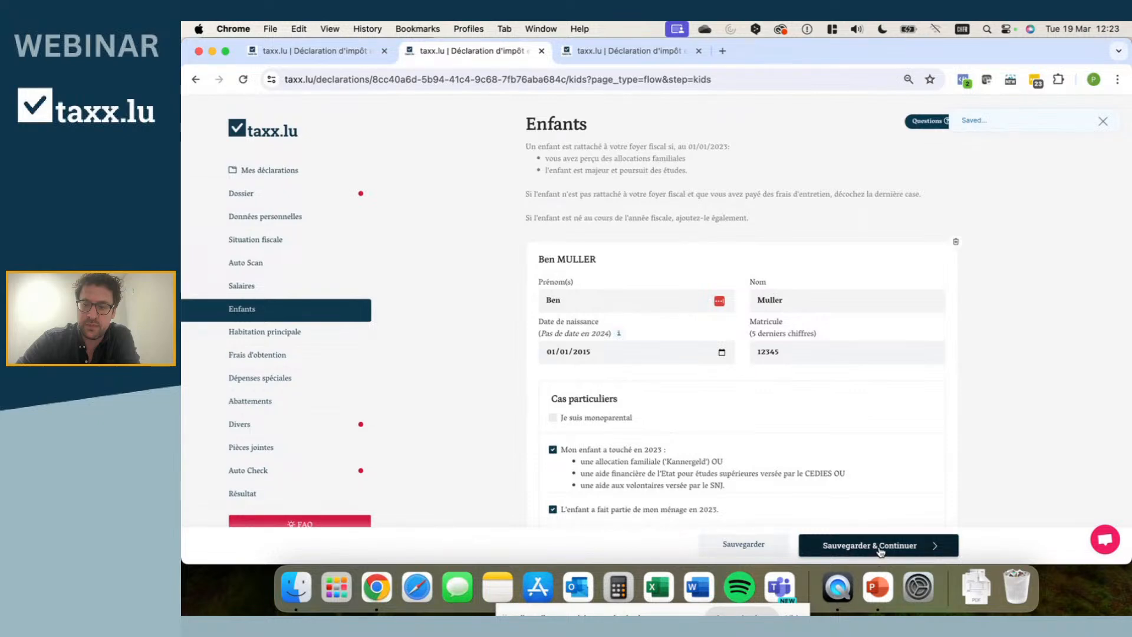
pyautogui.click(880, 546)
# Step: Check the imported mortgage interest and year-end balance against the attached Raiffeisen certificate, then save and continue to Frais d'obtention
pyautogui.scroll(-1, 463, 415)
pyautogui.scroll(-5, 463, 415)
pyautogui.scroll(-1, 516, 338)
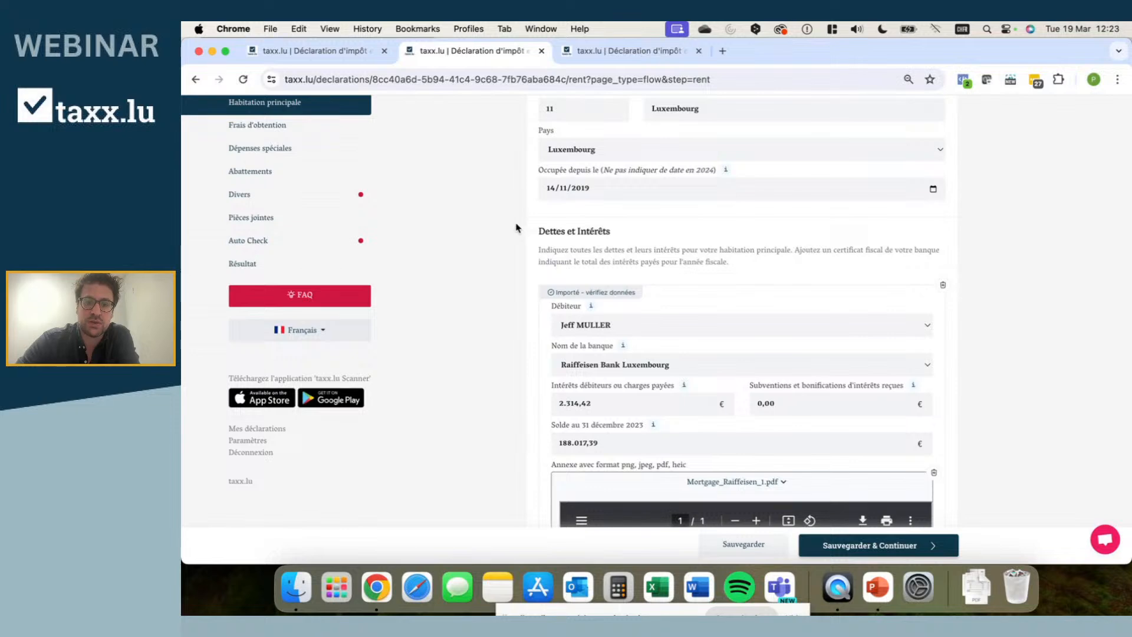
pyautogui.scroll(-5, 517, 230)
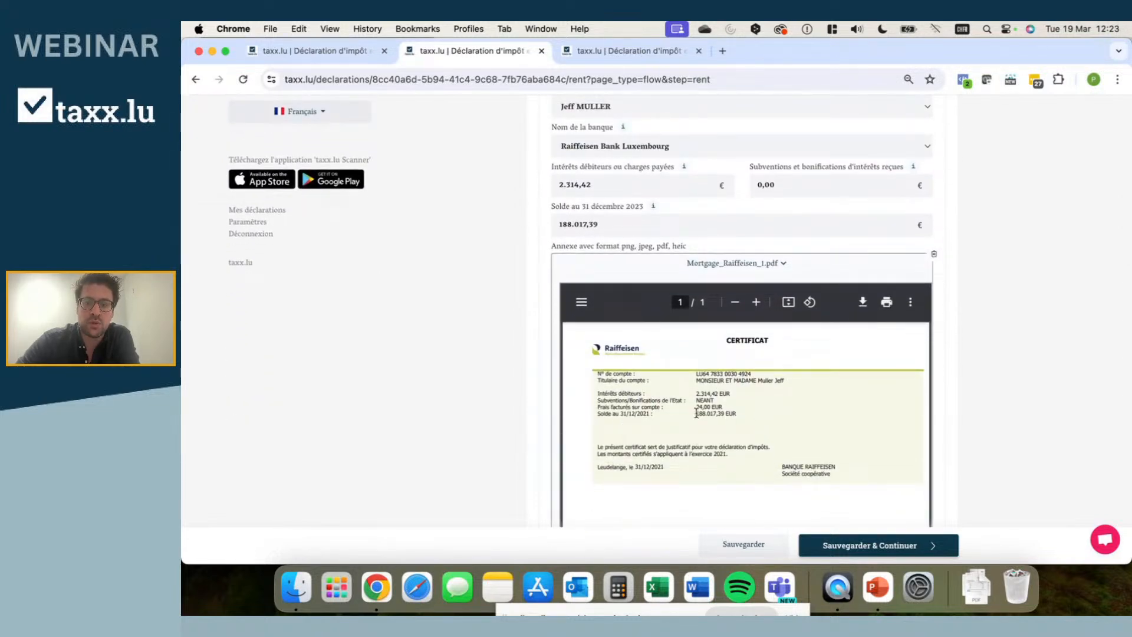
pyautogui.moveTo(592, 187); pyautogui.dragTo(499, 198)
pyautogui.click(499, 199)
pyautogui.scroll(-1, 495, 247)
pyautogui.scroll(-3, 494, 250)
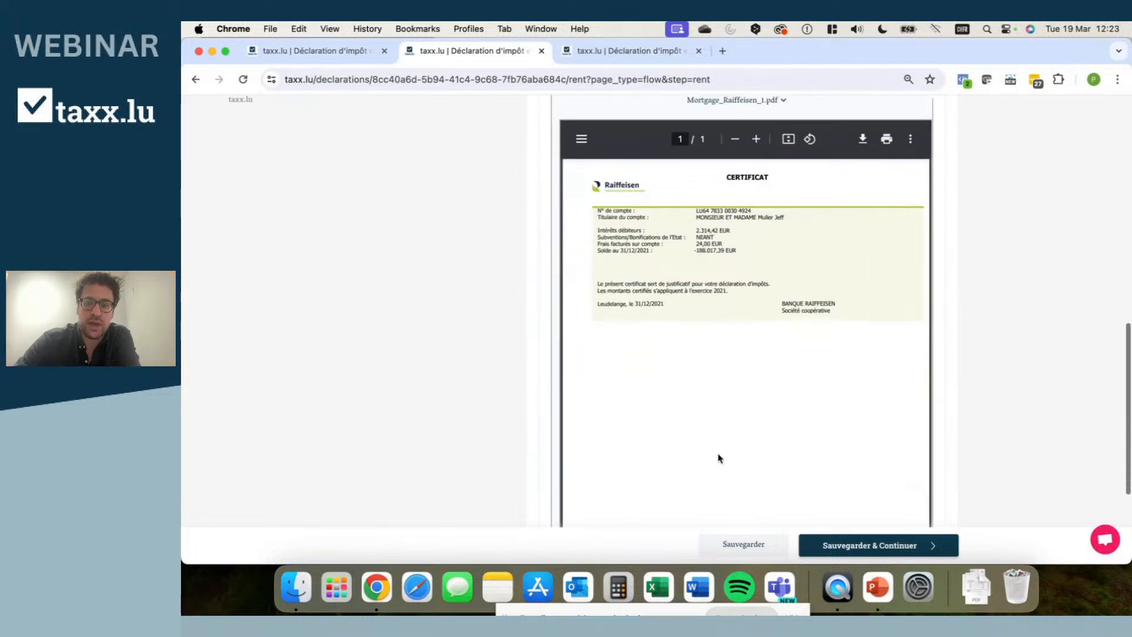
pyautogui.click(846, 545)
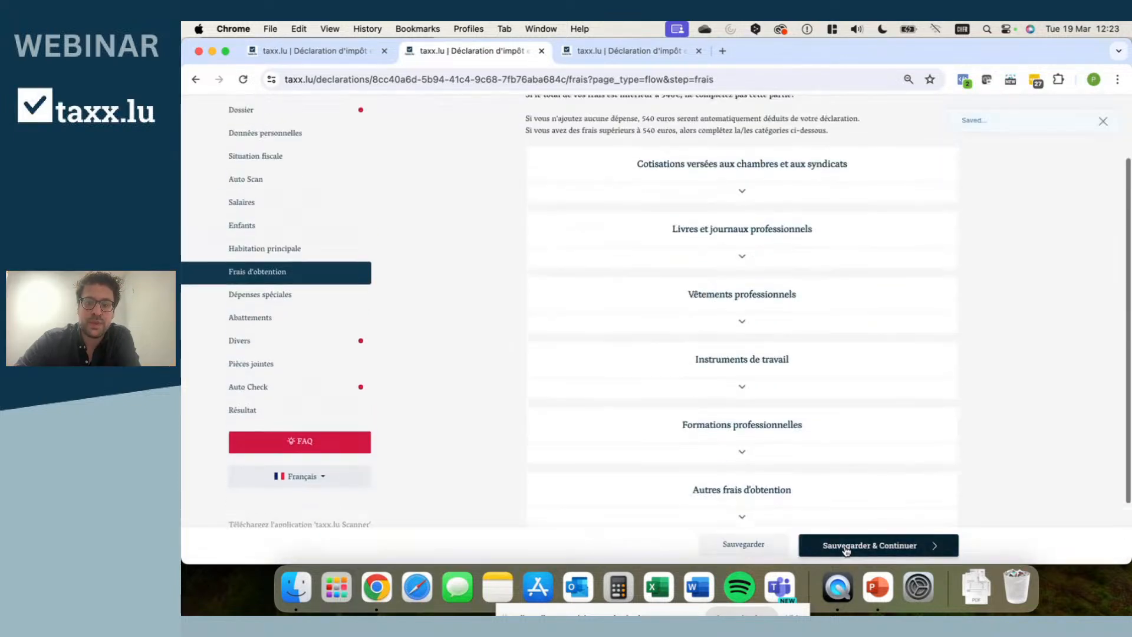
# Step: Review the 540-euro rule and the expense categories, briefly expanding Cotisations versées aux chambres et aux syndicats, then save and continue to Dépenses spéciales
pyautogui.scroll(-5, 488, 319)
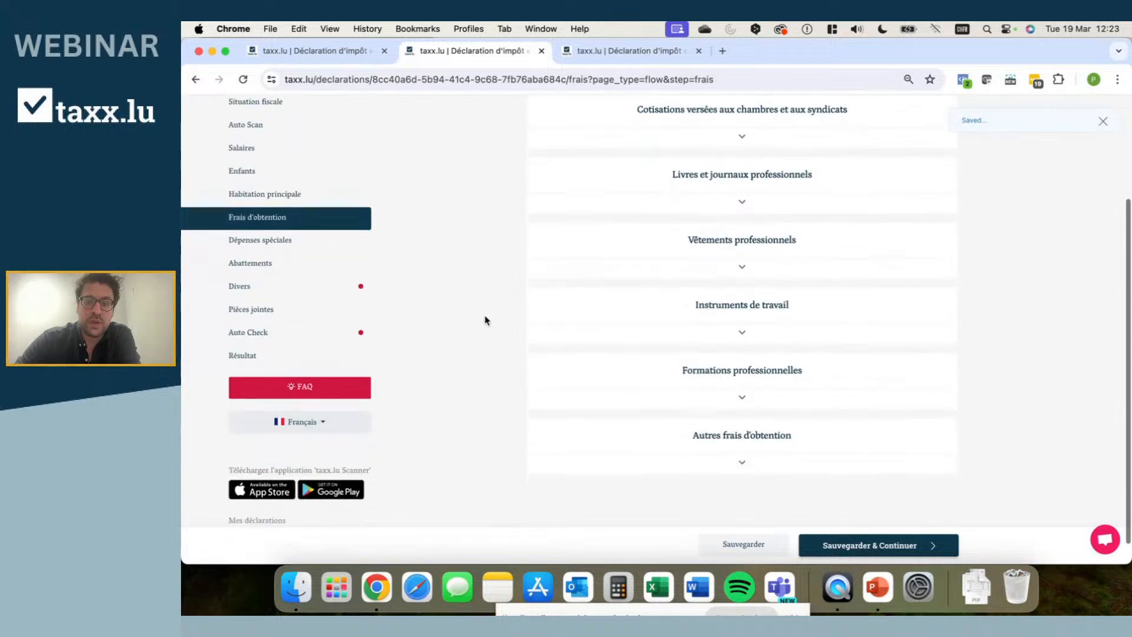
pyautogui.scroll(5, 479, 278)
pyautogui.scroll(1, 477, 239)
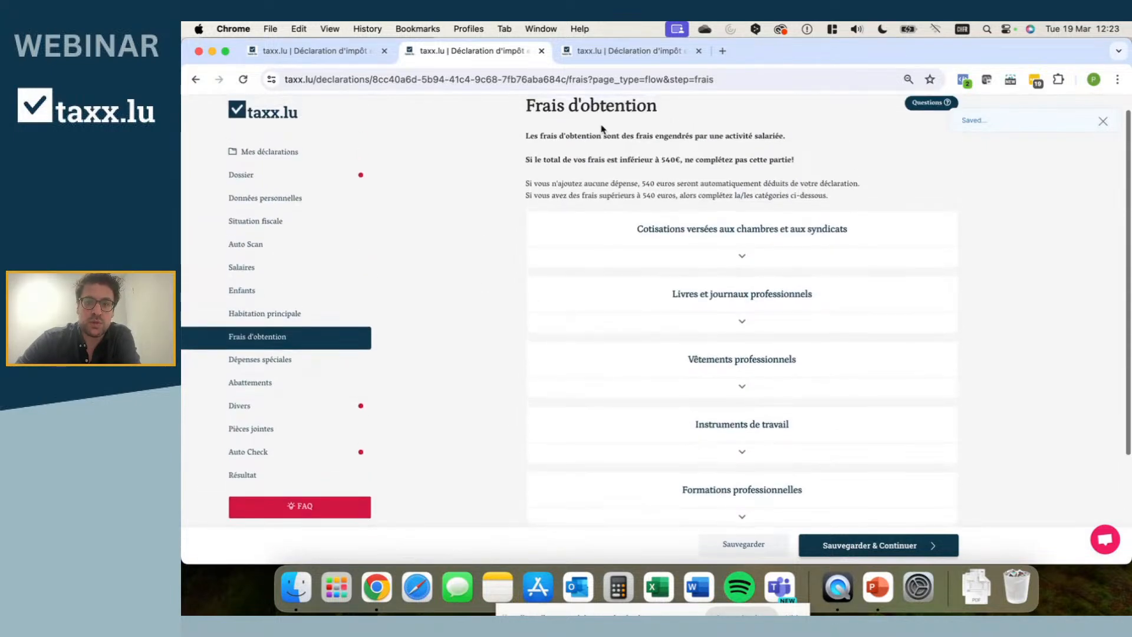
pyautogui.moveTo(662, 159); pyautogui.dragTo(680, 160)
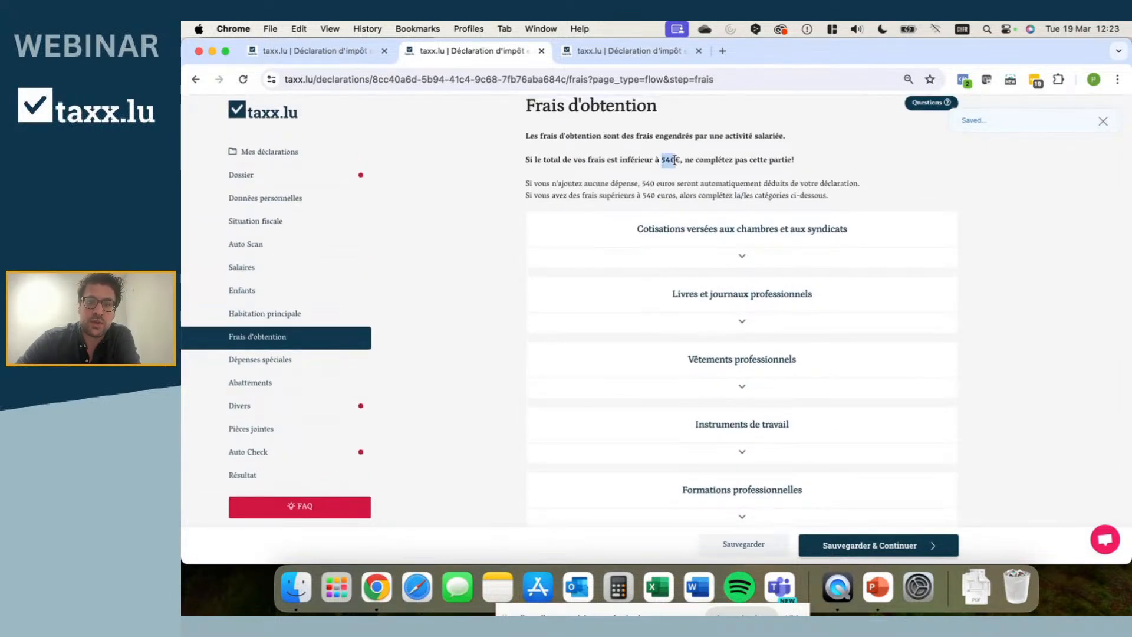
pyautogui.click(668, 172)
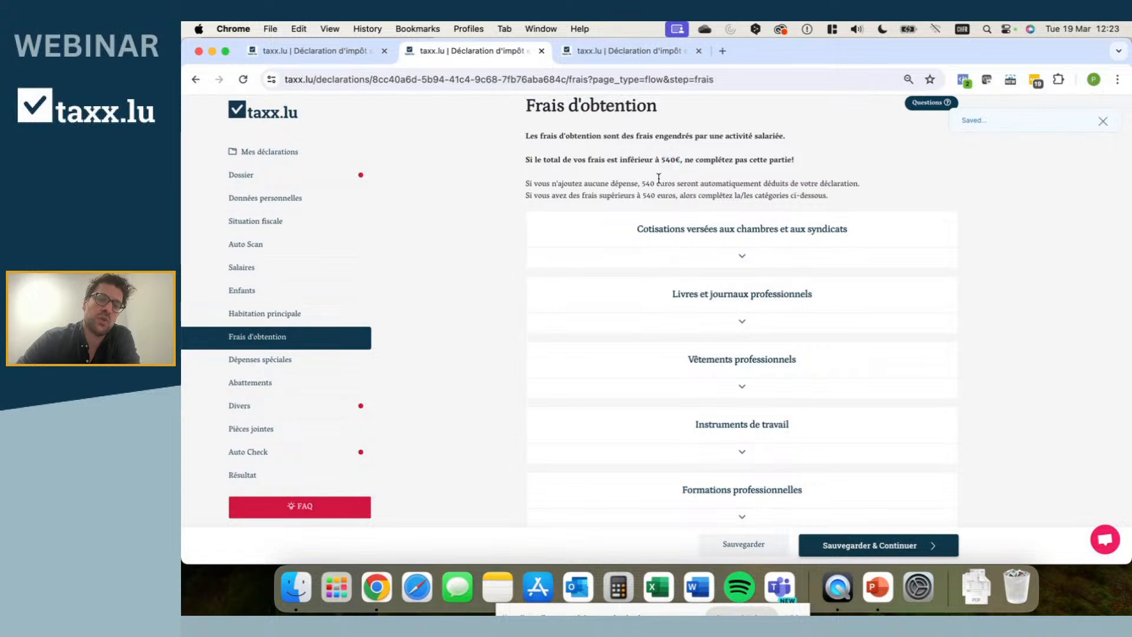
pyautogui.click(744, 257)
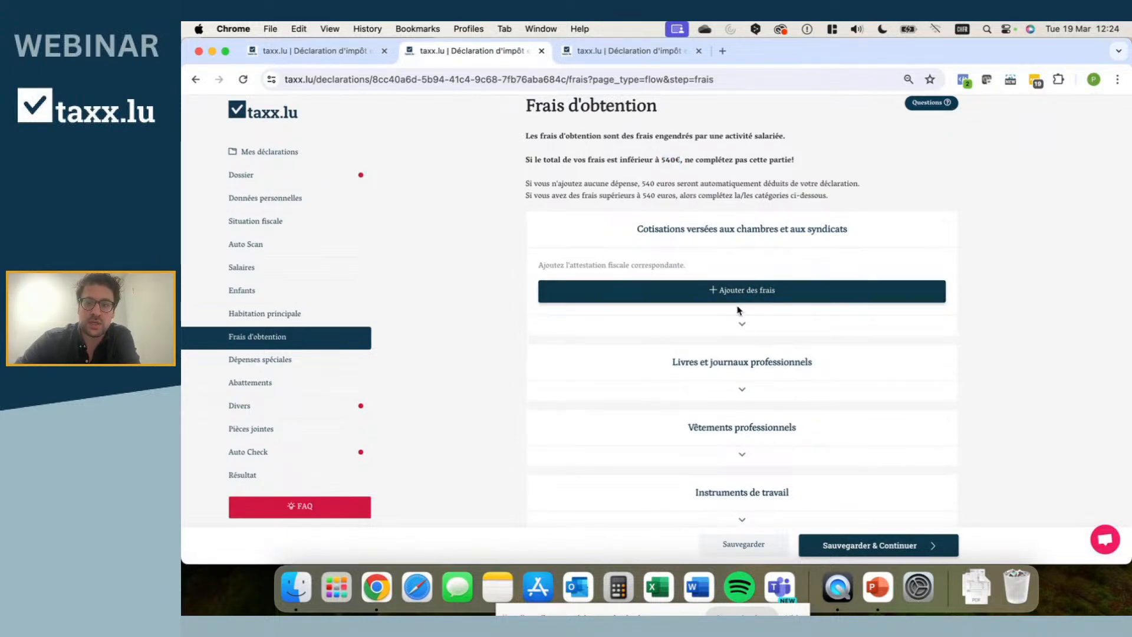
pyautogui.click(740, 329)
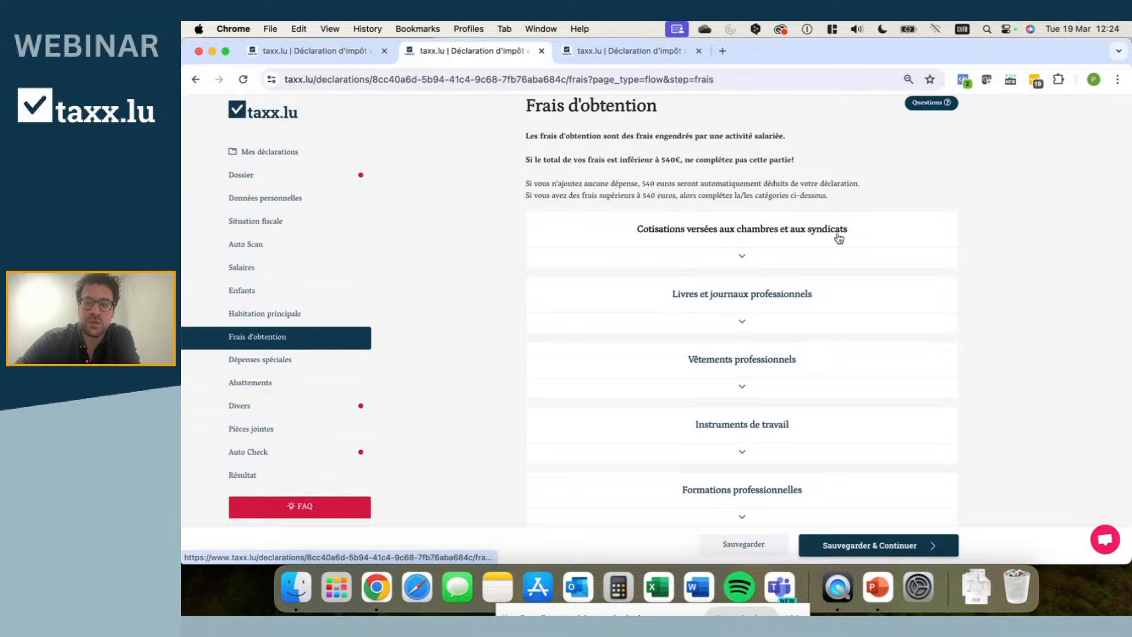
pyautogui.scroll(-1, 875, 242)
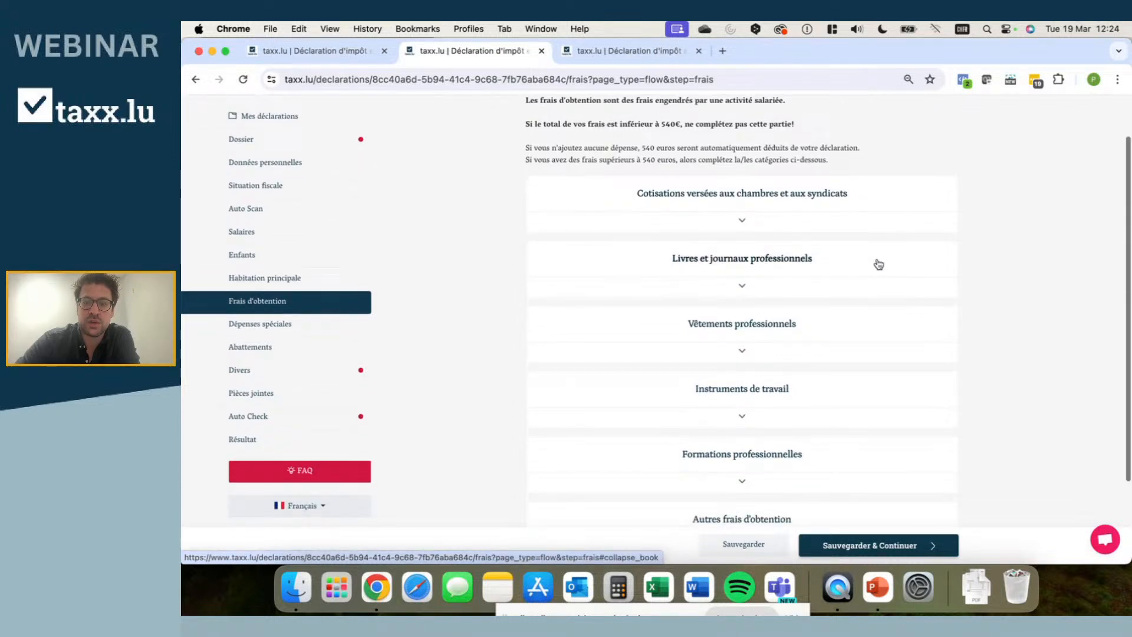
pyautogui.scroll(-2, 814, 262)
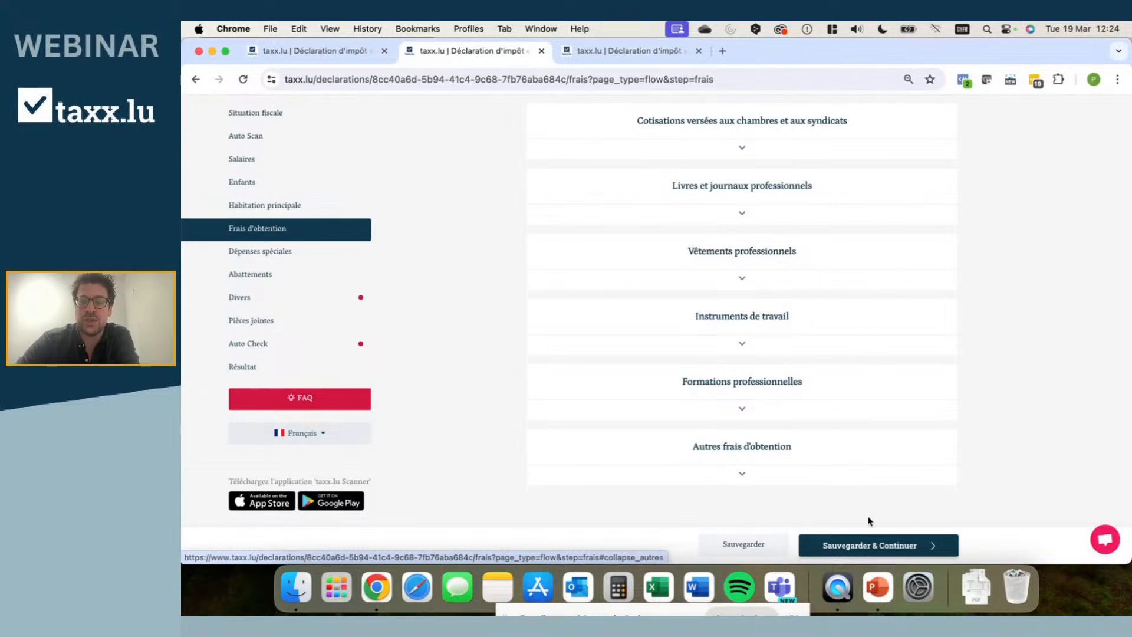
pyautogui.click(853, 546)
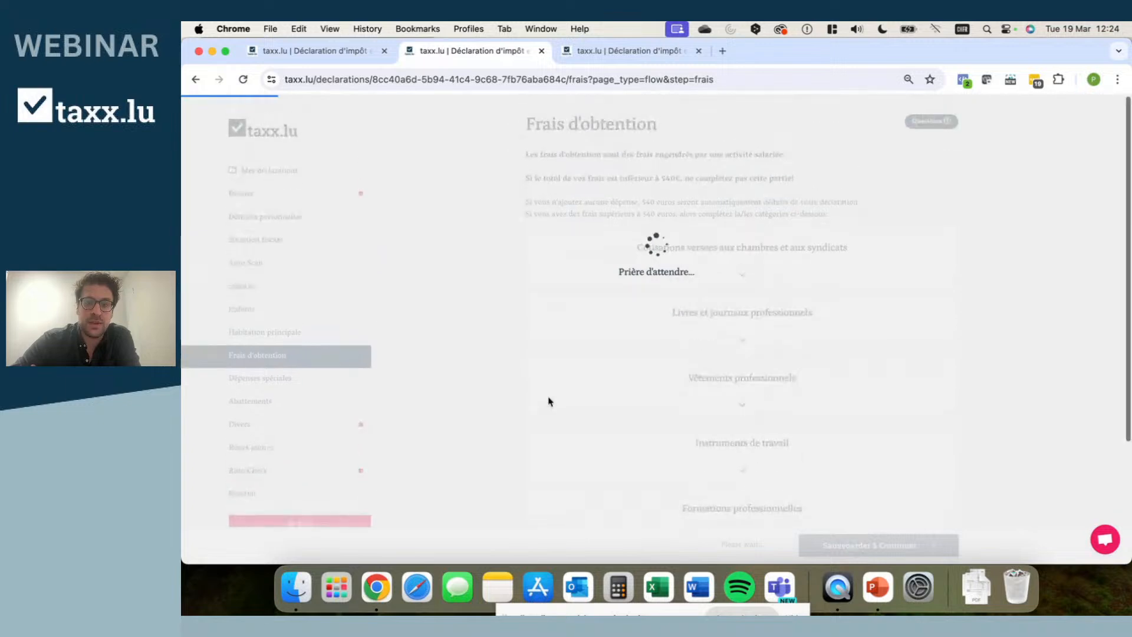
# Step: Check the imported Épargne-logement contributions and contract start date against the attached Schwäbisch Hall statement, then save and continue to Abattements
pyautogui.scroll(-10, 472, 325)
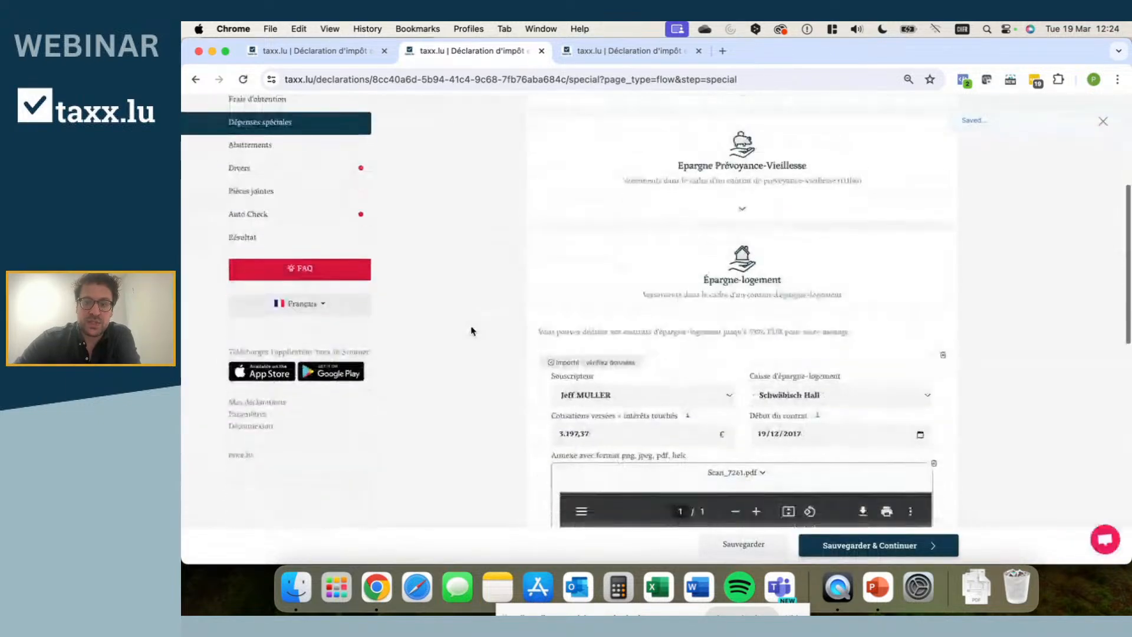
pyautogui.scroll(-4, 471, 330)
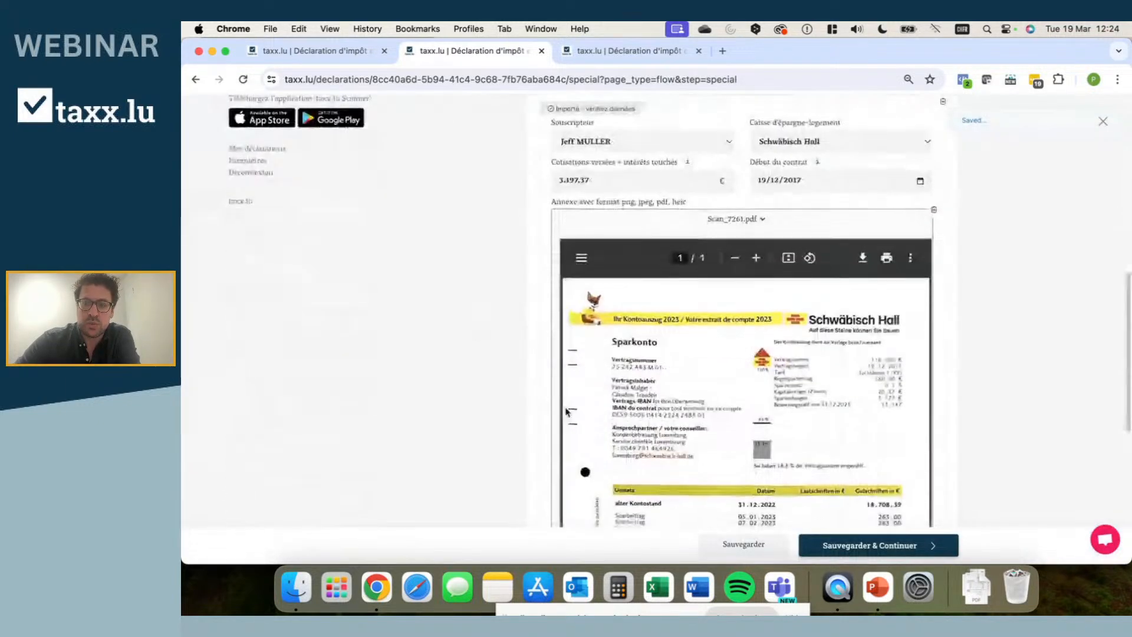
pyautogui.scroll(3, 482, 209)
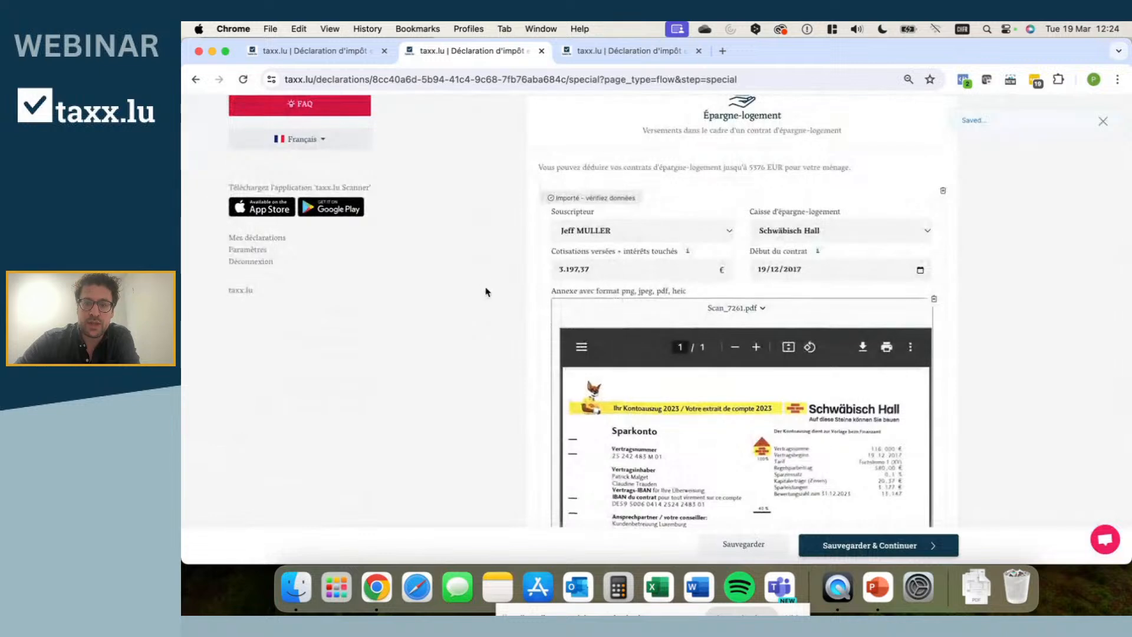
pyautogui.scroll(-5, 507, 306)
pyautogui.scroll(2, 518, 236)
pyautogui.doubleClick(594, 211)
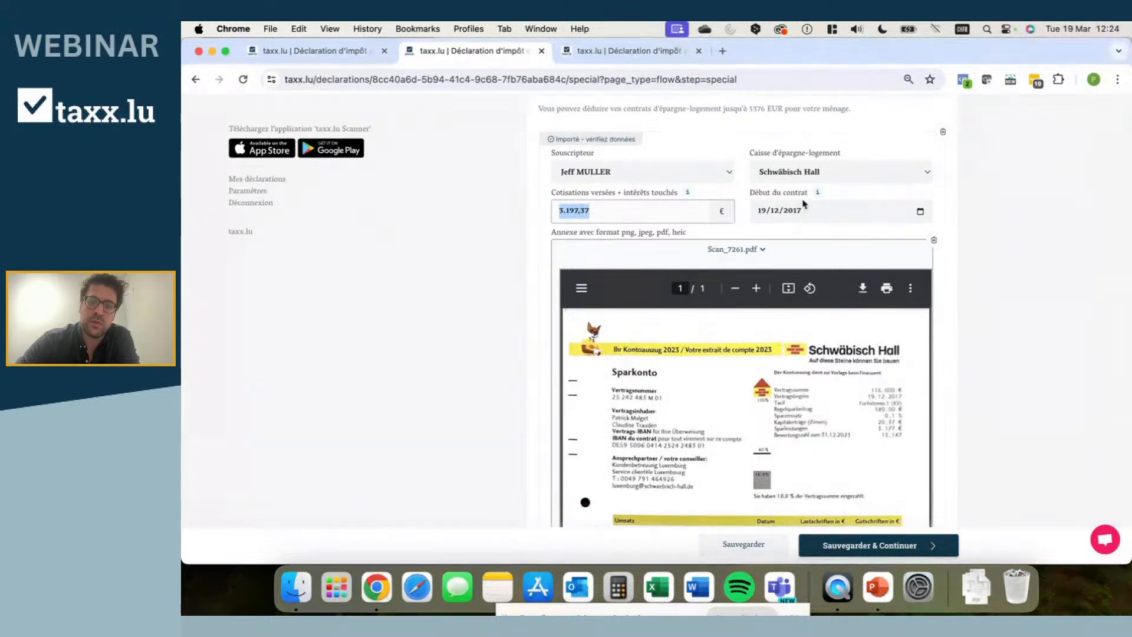
pyautogui.click(502, 238)
pyautogui.scroll(-1, 500, 238)
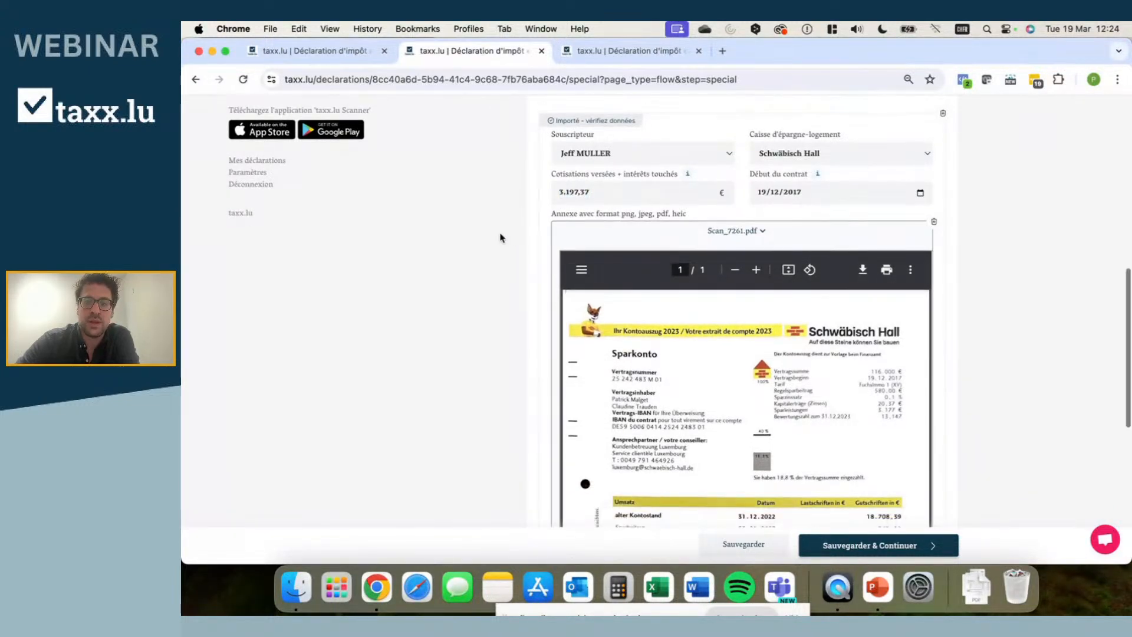
pyautogui.scroll(-3, 500, 238)
pyautogui.scroll(5, 500, 238)
pyautogui.scroll(3, 500, 237)
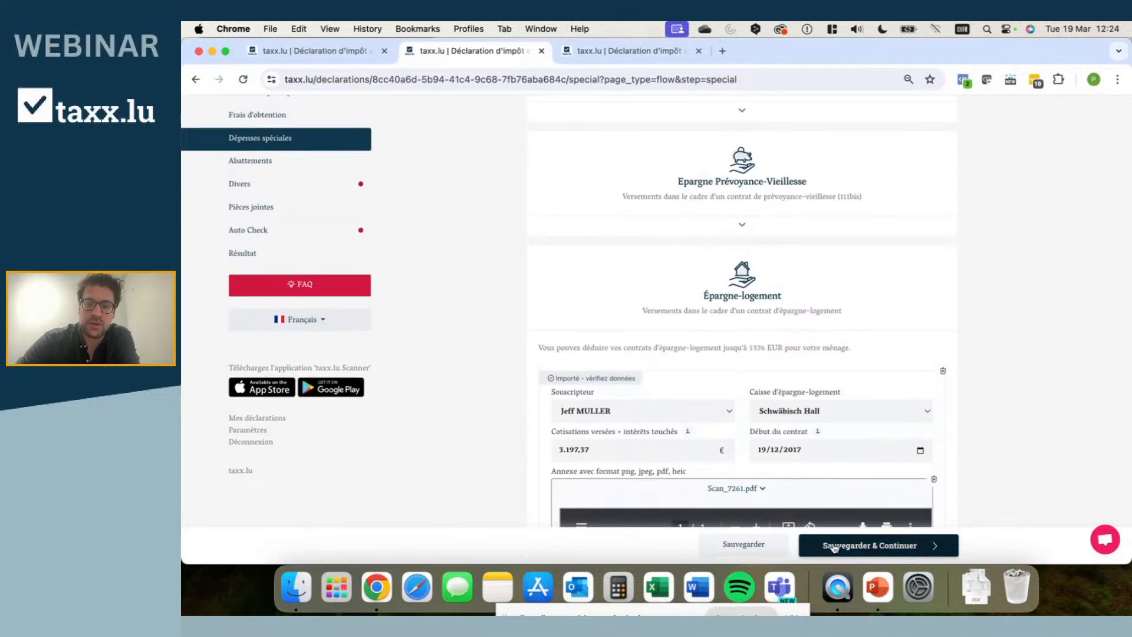
pyautogui.click(834, 546)
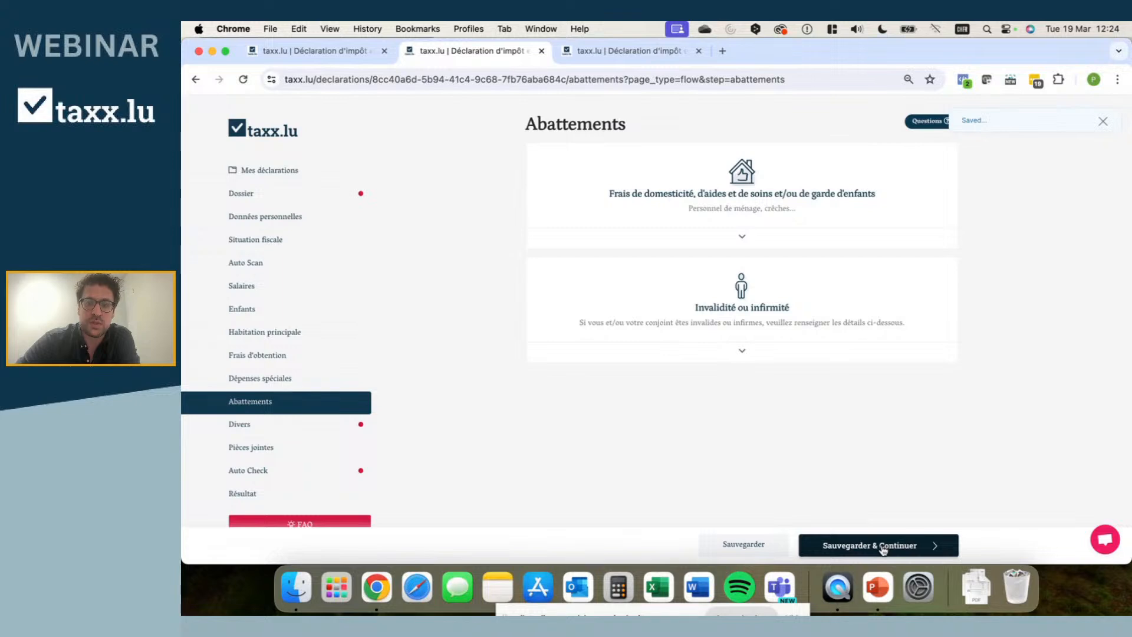
# Step: Save Abattements without adding any entry, continue to Divers, and review its tax advance and bank account fields
pyautogui.click(883, 548)
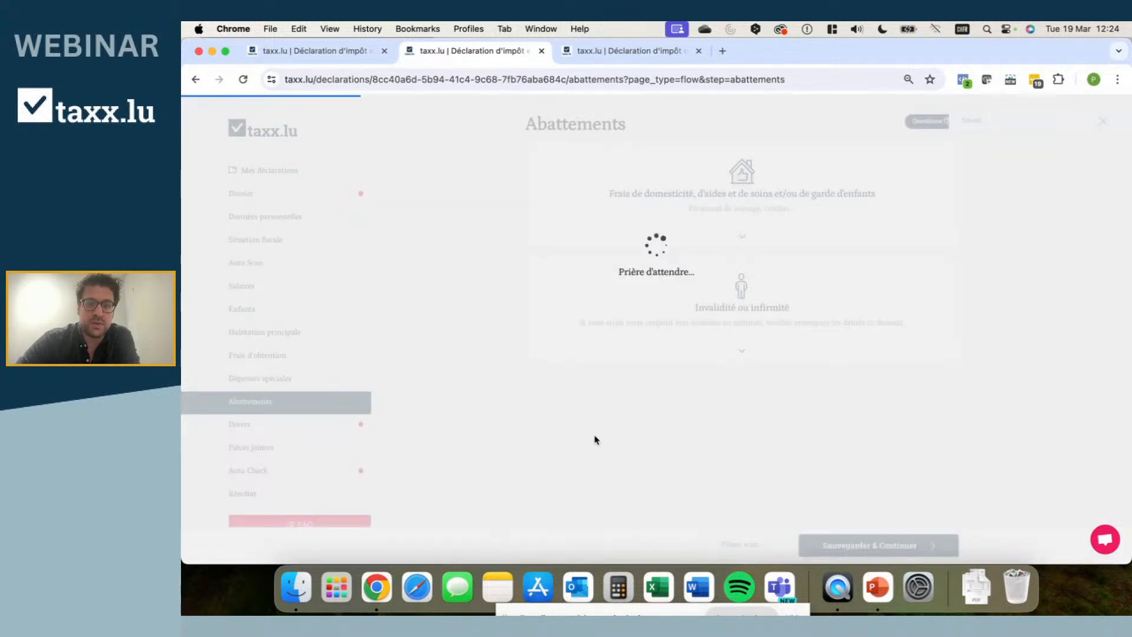
pyautogui.scroll(-1, 466, 408)
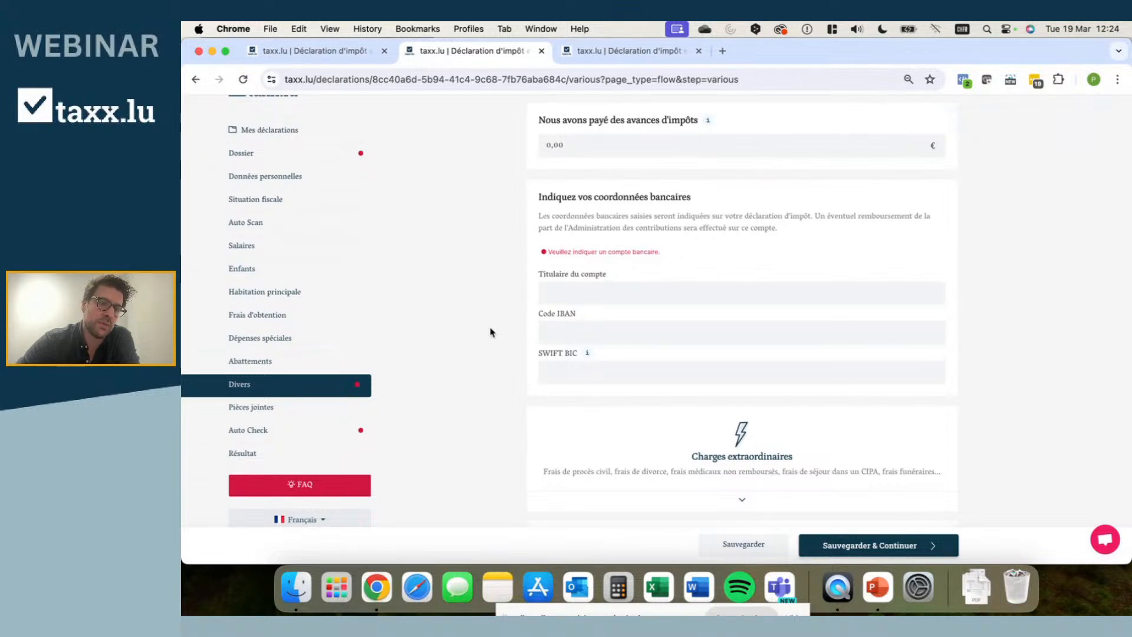
pyautogui.scroll(-4, 488, 331)
pyautogui.scroll(-2, 484, 331)
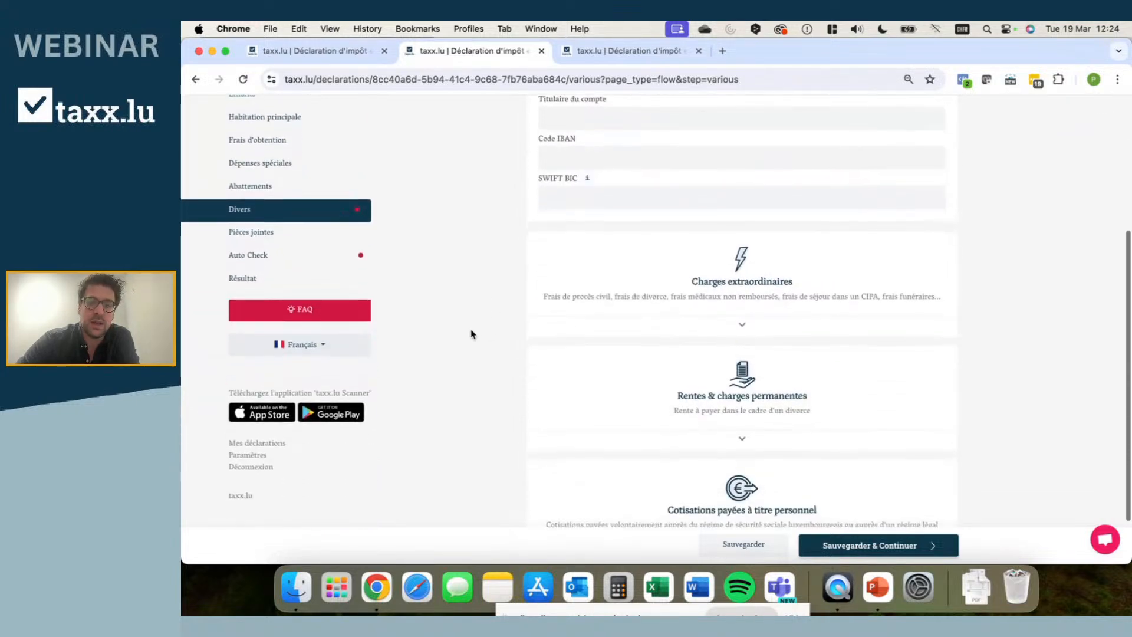
# Step: Expand Charges extraordinaires, read the minimum amount from which they are deductible, then save Divers and continue
pyautogui.click(742, 324)
pyautogui.scroll(-3, 540, 348)
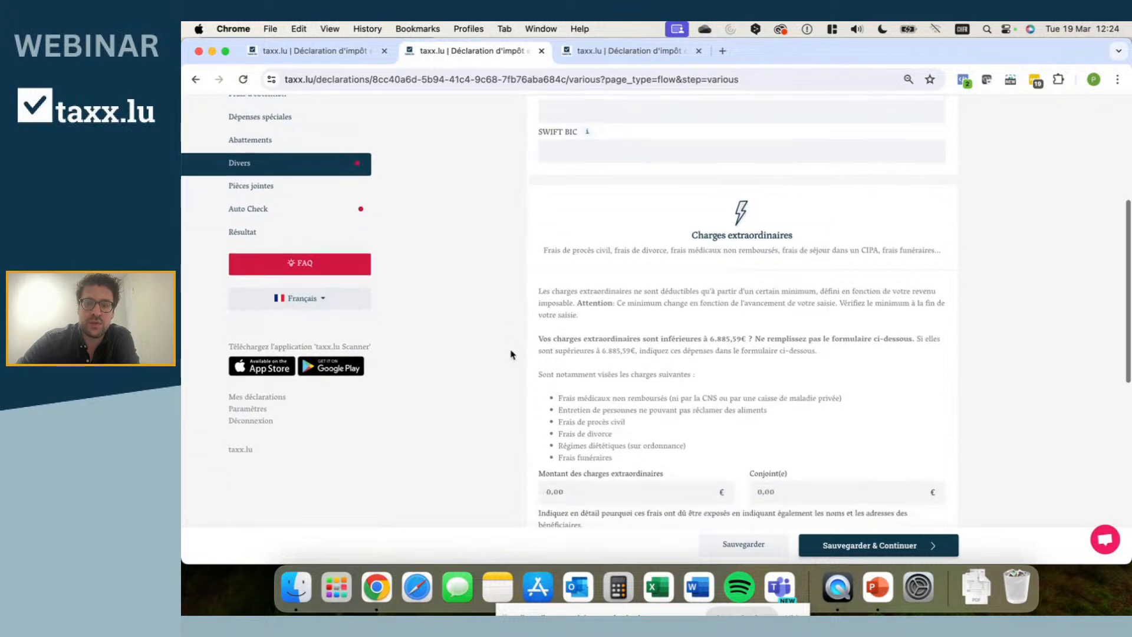
pyautogui.moveTo(540, 275); pyautogui.dragTo(749, 280)
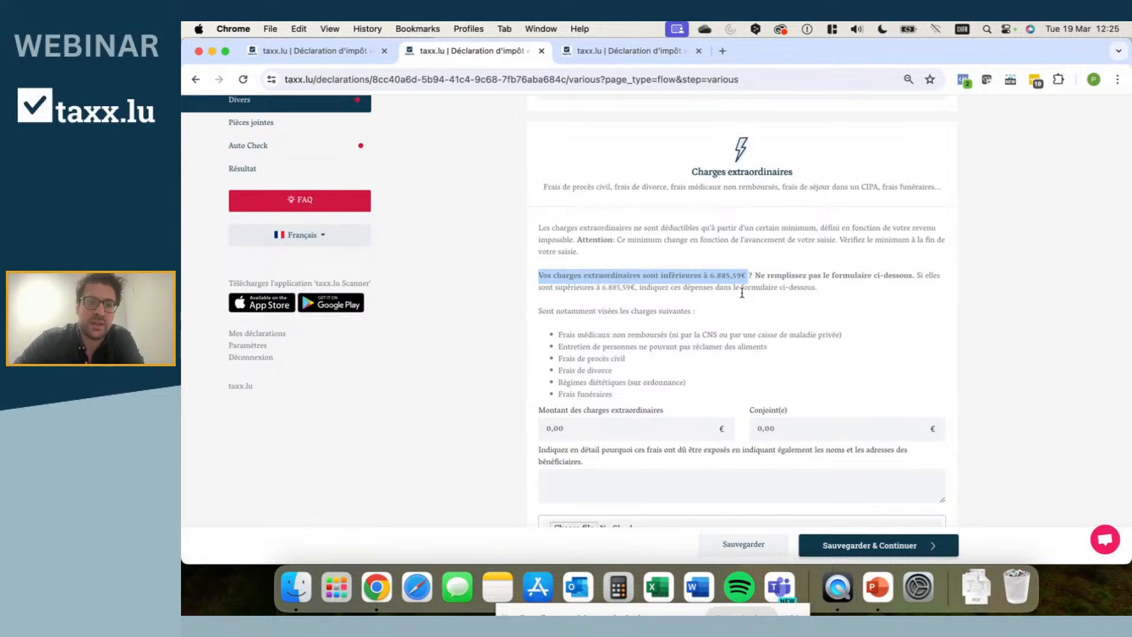
pyautogui.click(843, 546)
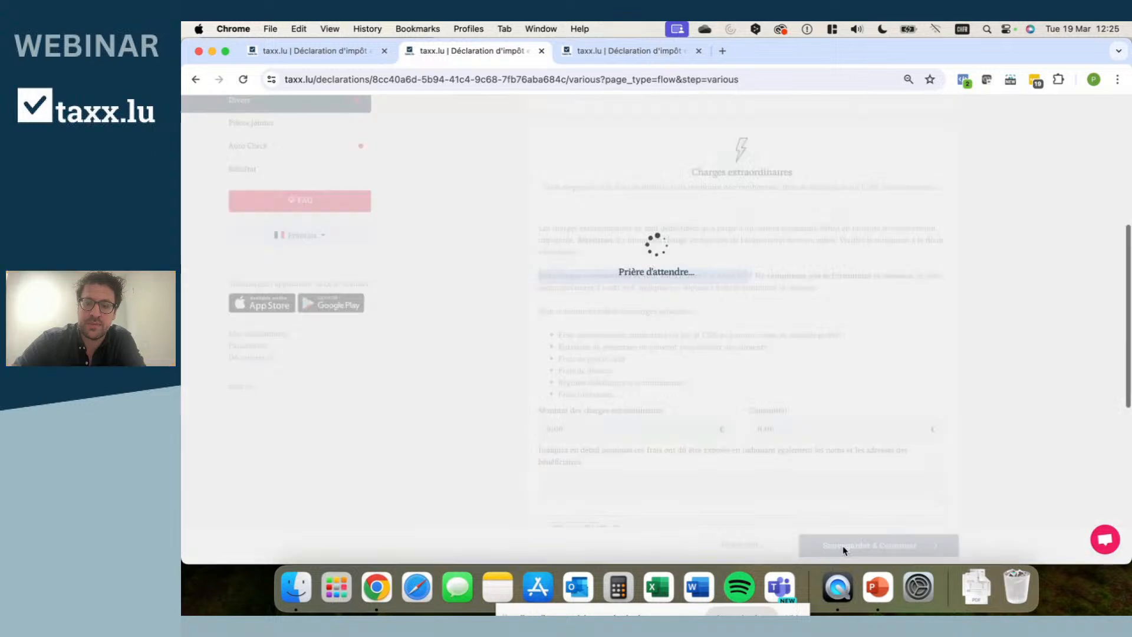
# Step: Check the imported salary, Raiffeisen and épargne-logement certificates in Pièces jointes, then save and continue to Auto Check
pyautogui.scroll(-8, 476, 374)
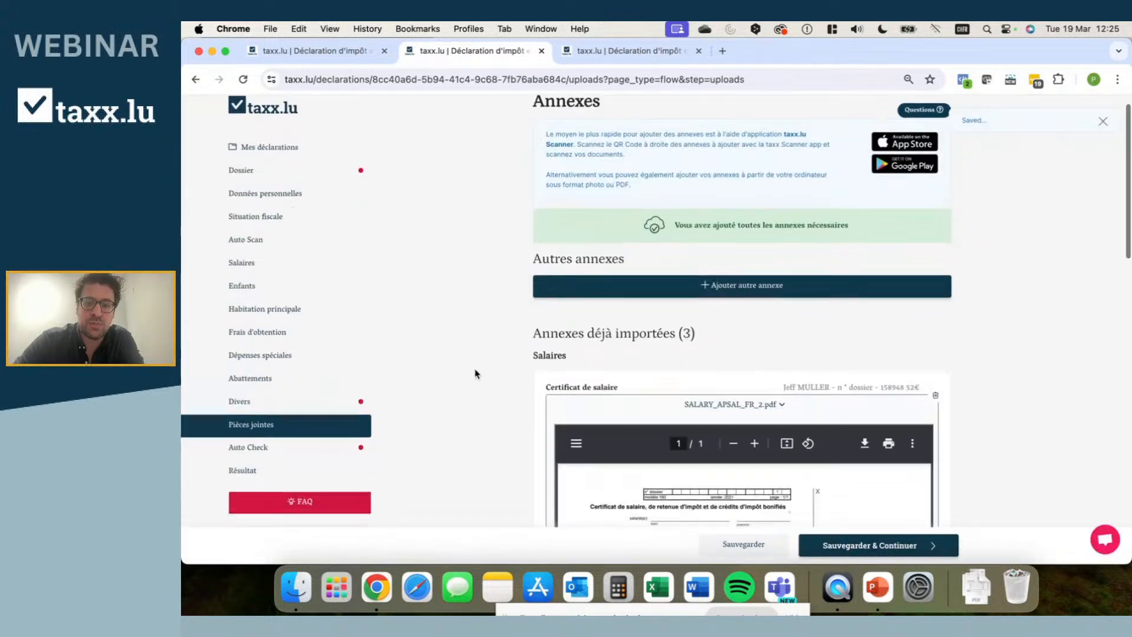
pyautogui.scroll(-10, 475, 374)
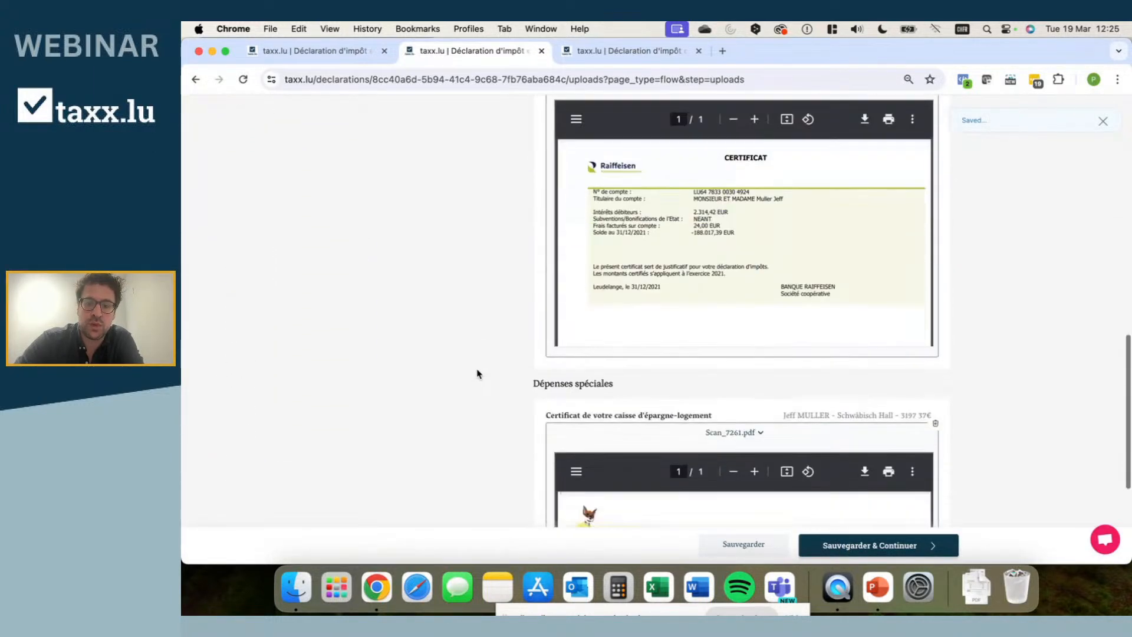
pyautogui.scroll(18, 480, 364)
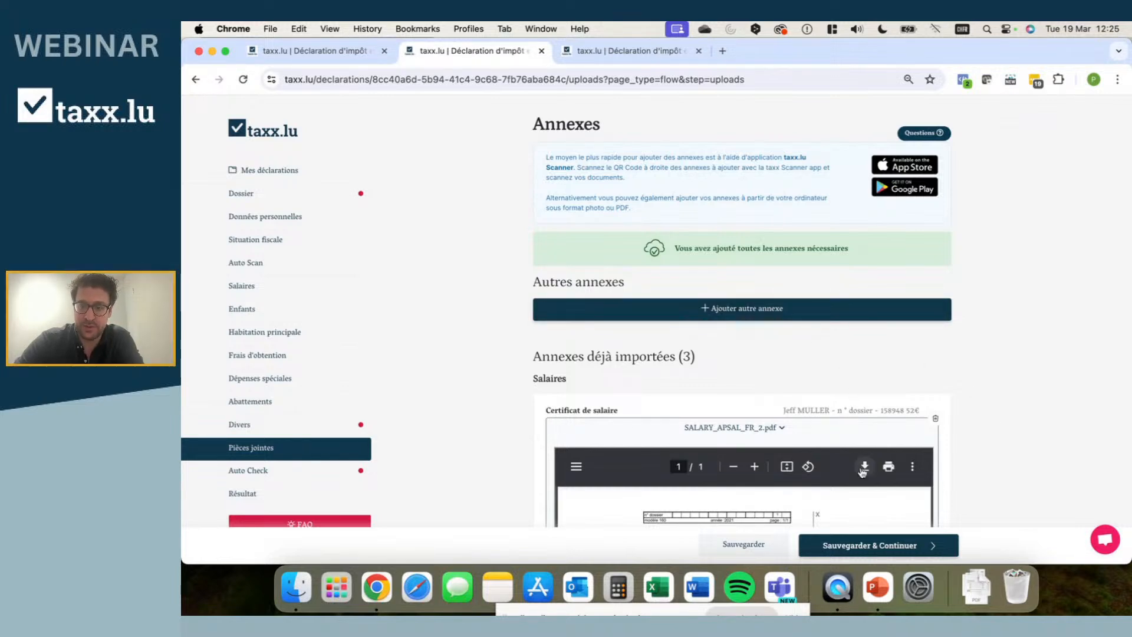
pyautogui.click(865, 547)
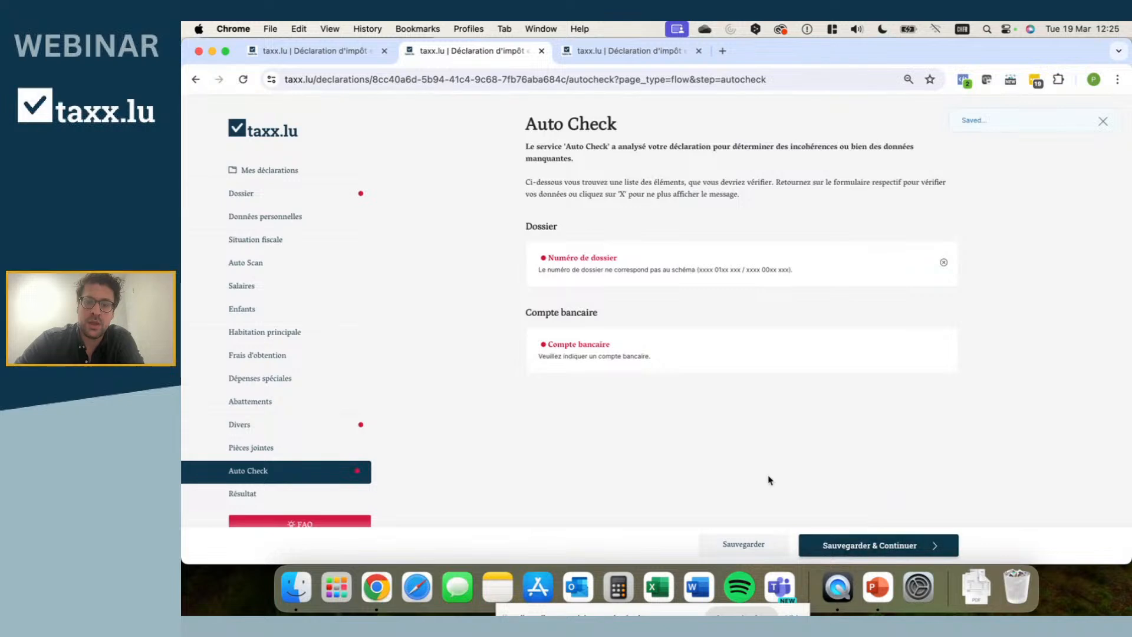
# Step: Review the items flagged by Auto Check, save and continue to Résultat, and highlight the estimated tax refund sentence
pyautogui.scroll(-1, 472, 377)
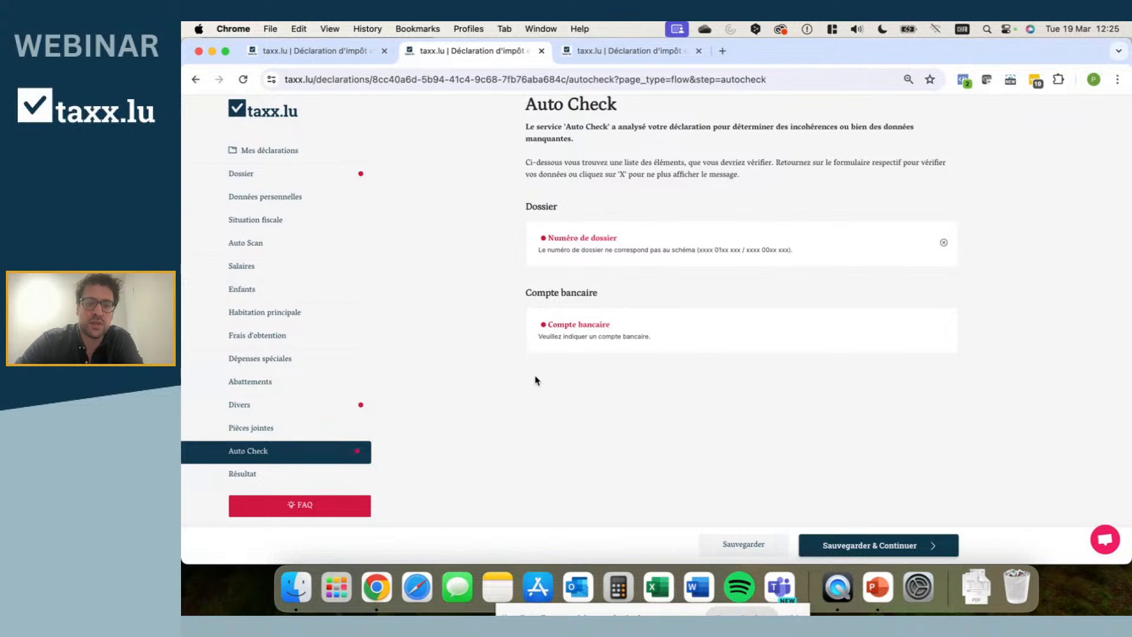
pyautogui.click(851, 547)
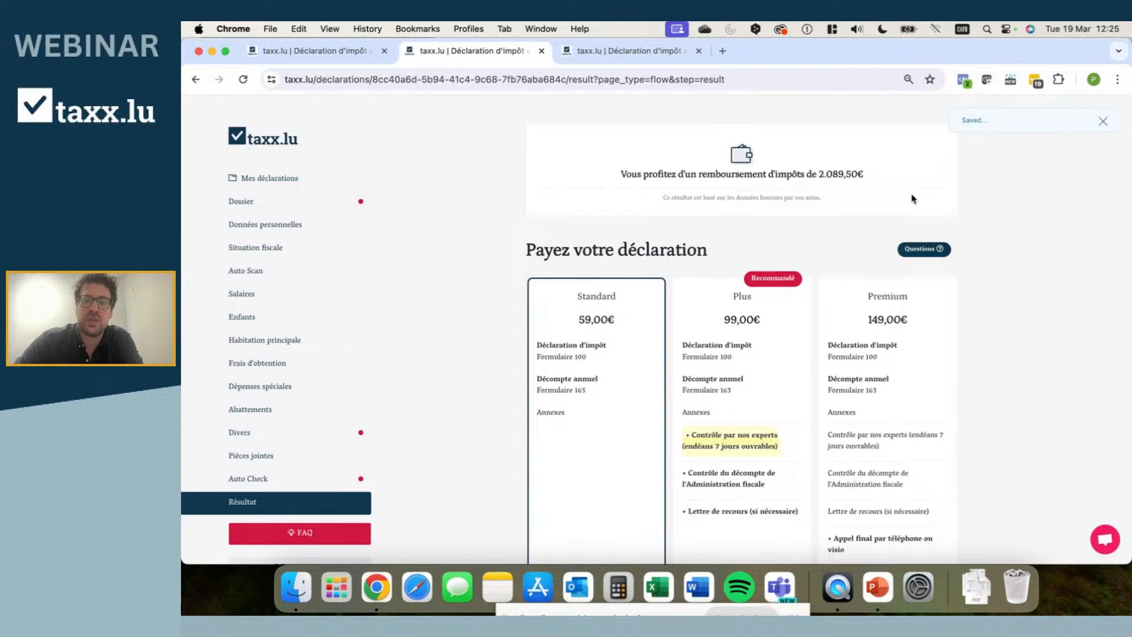
pyautogui.moveTo(617, 175); pyautogui.dragTo(864, 178)
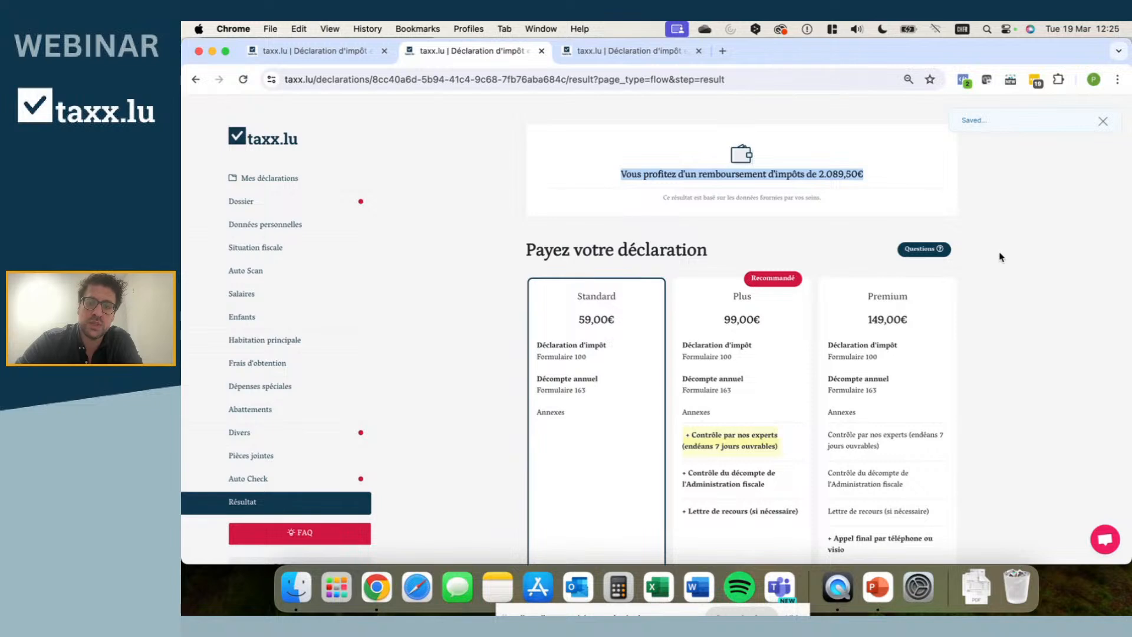
# Step: Compare the Standard, Plus and Premium plans and their included services, and review the discount coupon and card payment options
pyautogui.scroll(-3, 1003, 277)
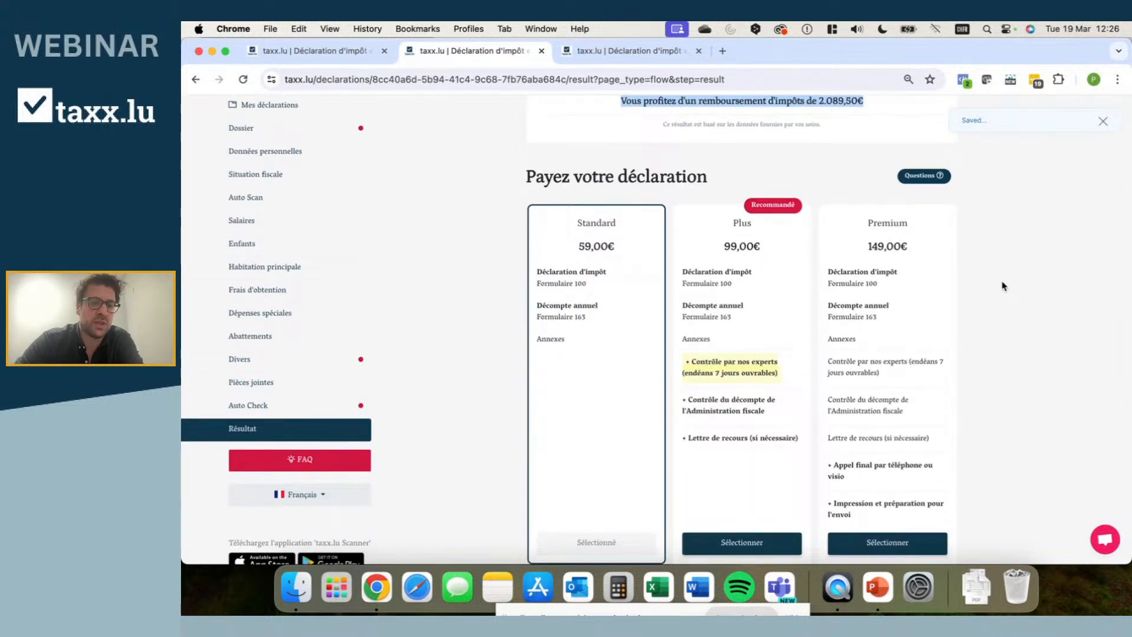
pyautogui.scroll(2, 1003, 287)
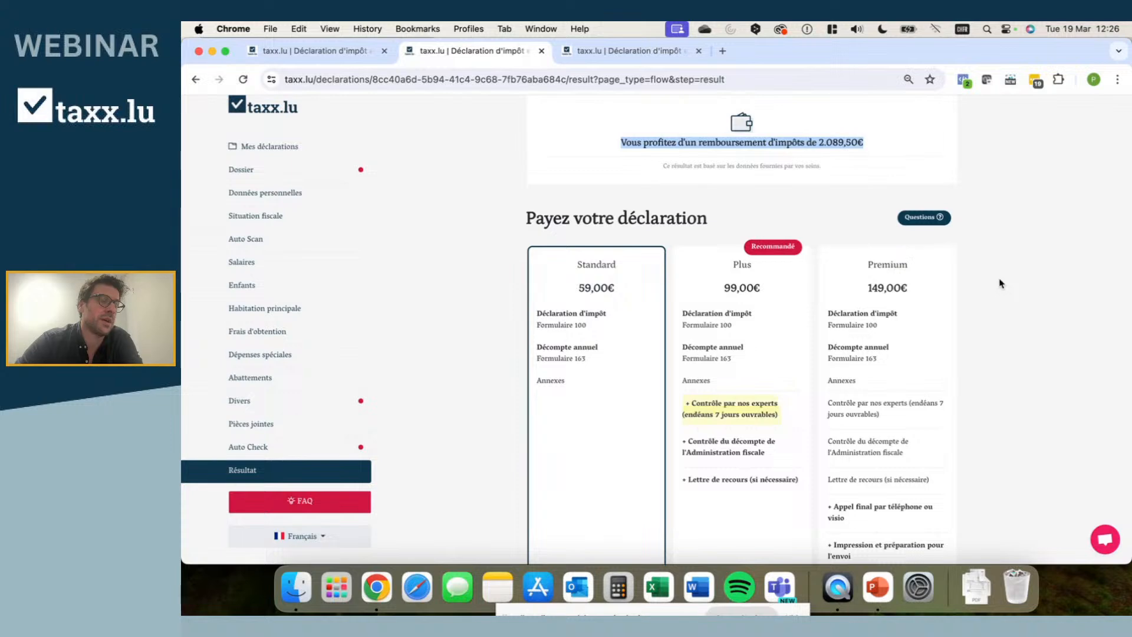
pyautogui.scroll(-5, 1006, 321)
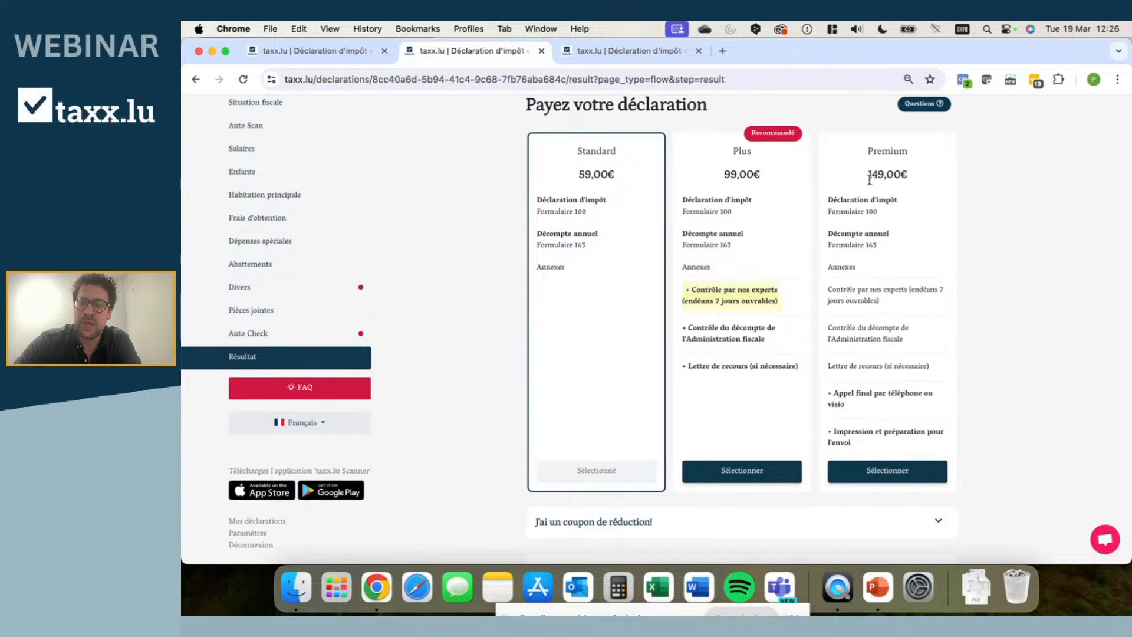
pyautogui.scroll(-1, 943, 402)
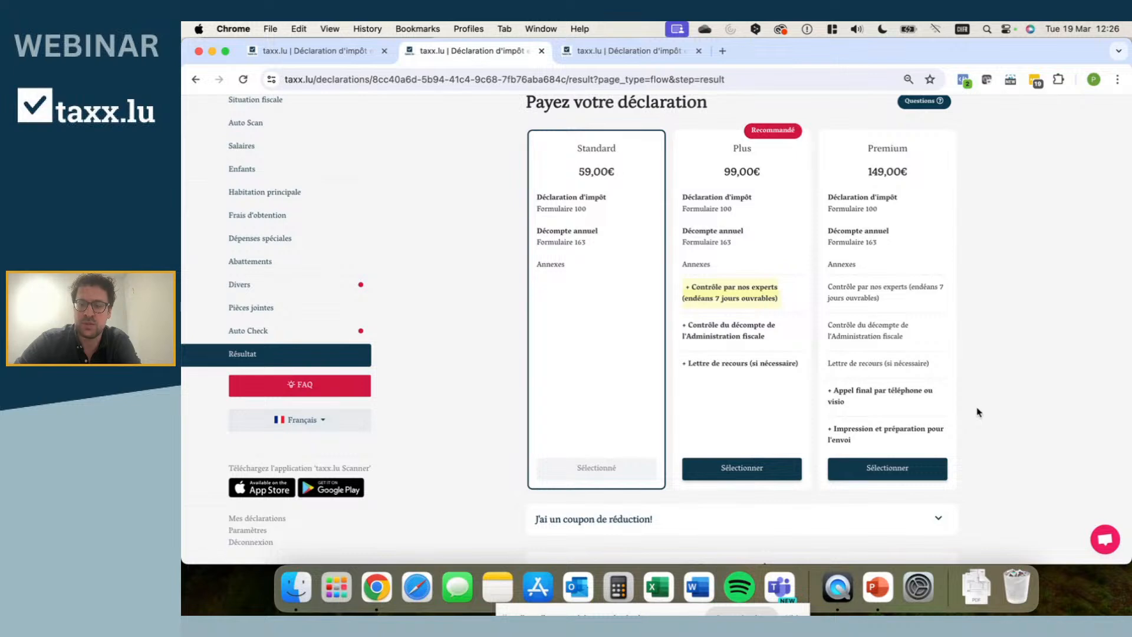
pyautogui.scroll(-1, 981, 411)
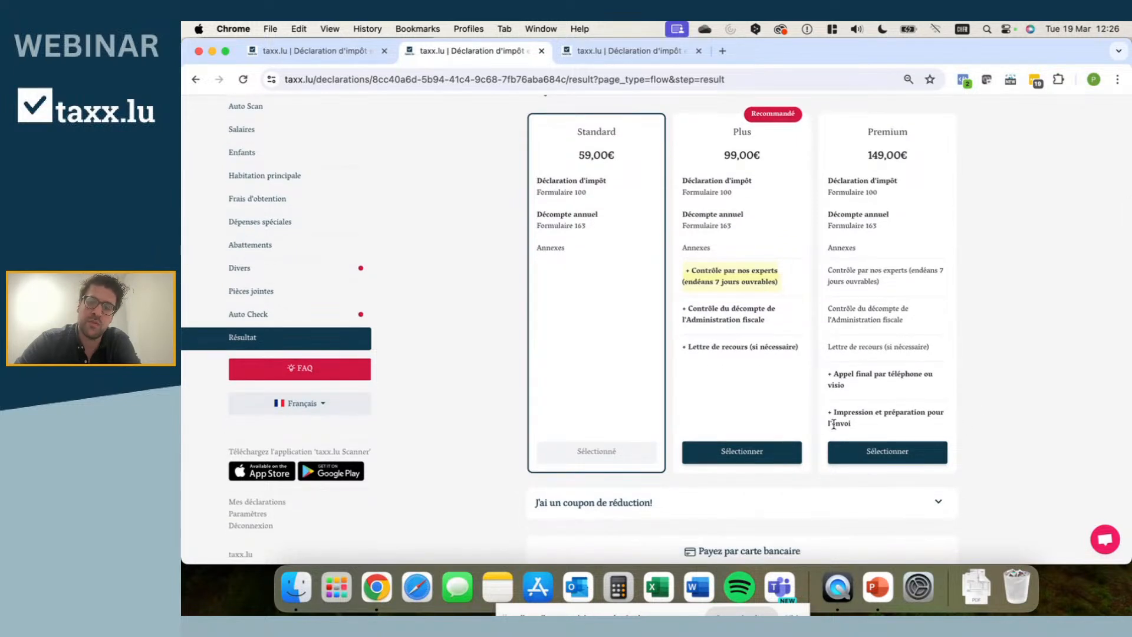
pyautogui.scroll(-2, 967, 422)
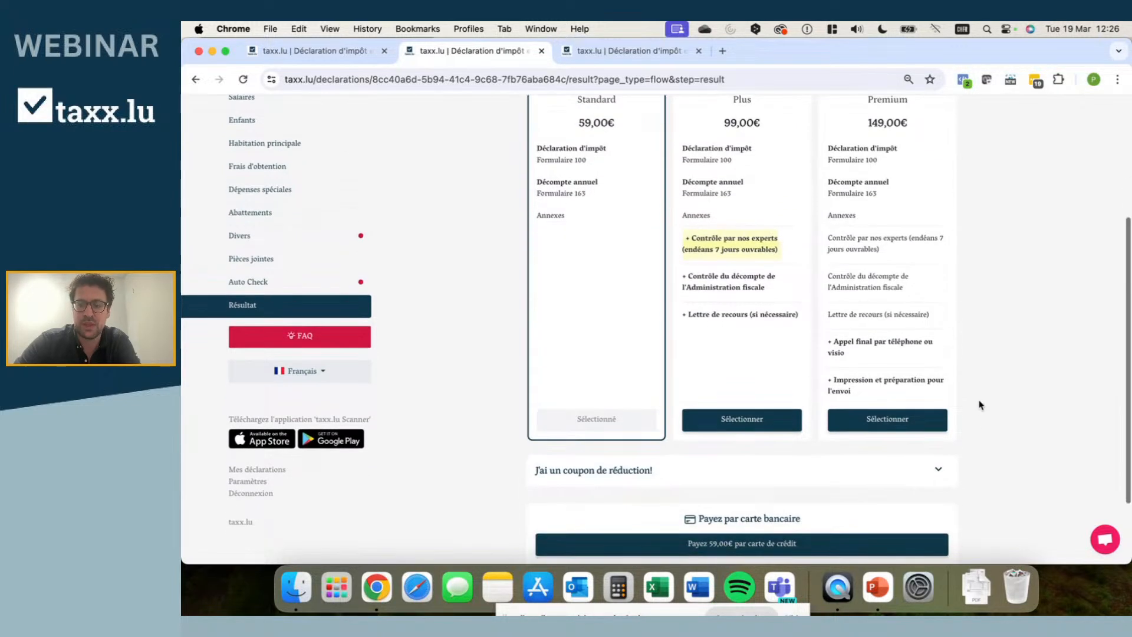
pyautogui.scroll(-3, 984, 402)
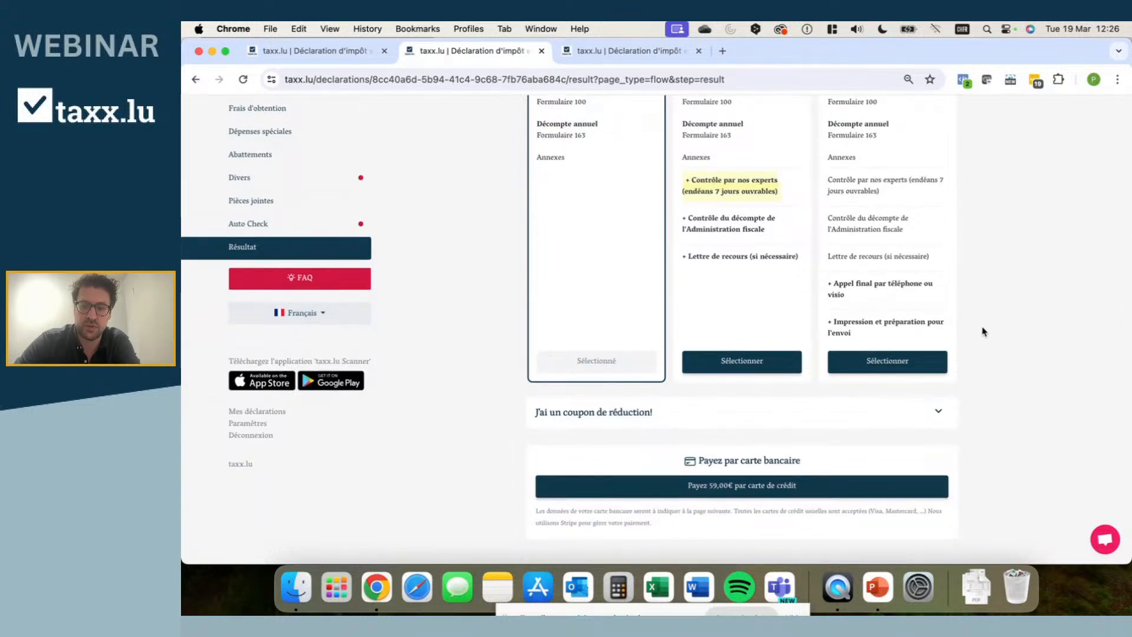
pyautogui.scroll(-2, 985, 346)
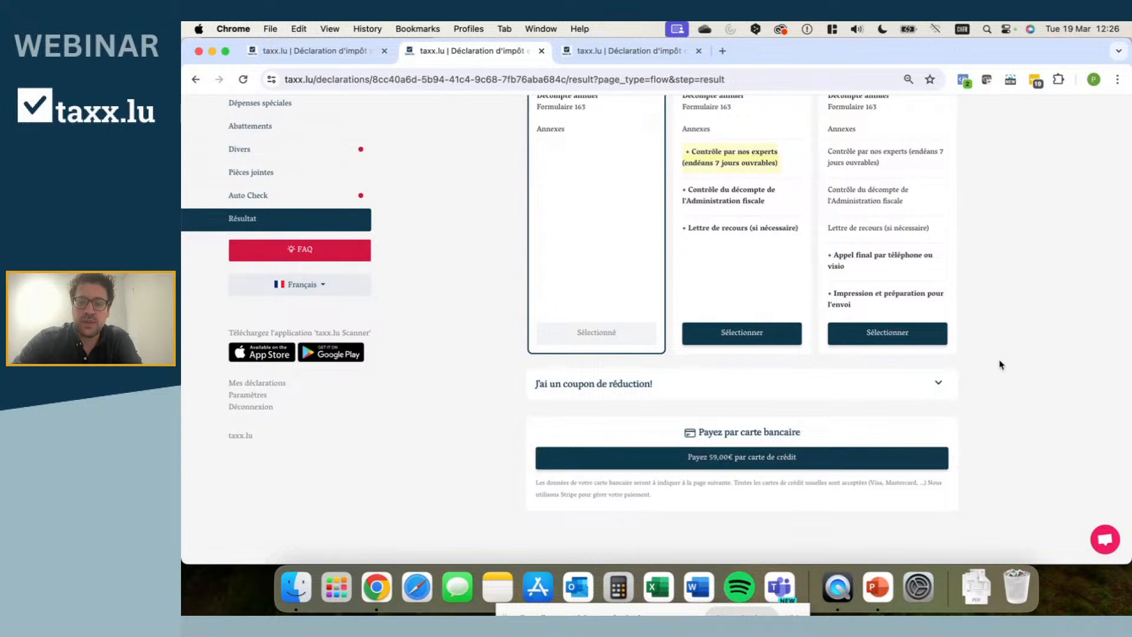
pyautogui.scroll(5, 993, 284)
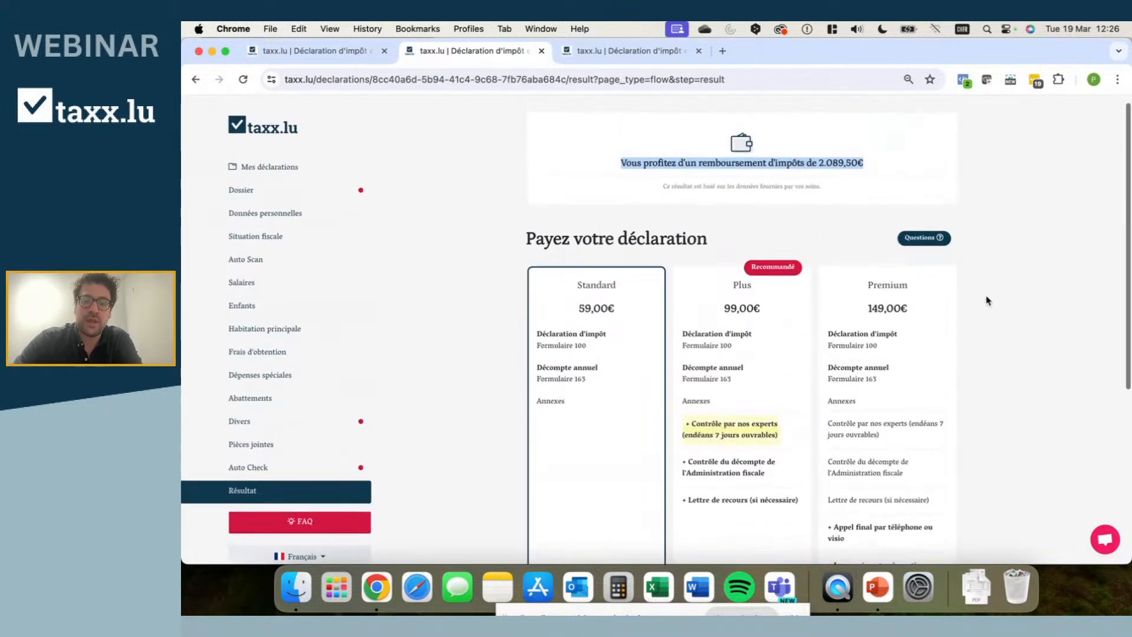
pyautogui.scroll(1, 989, 299)
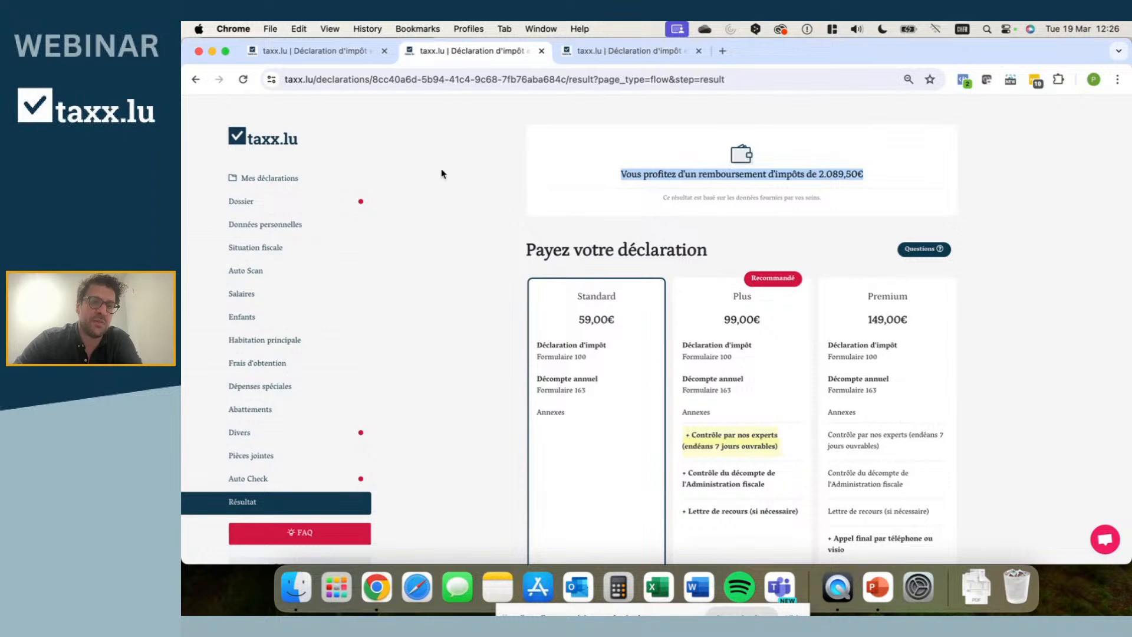
# Step: Switch to the tax optimisation page and examine the global Opti-Score, the video and the potential savings for each category
pyautogui.click(628, 53)
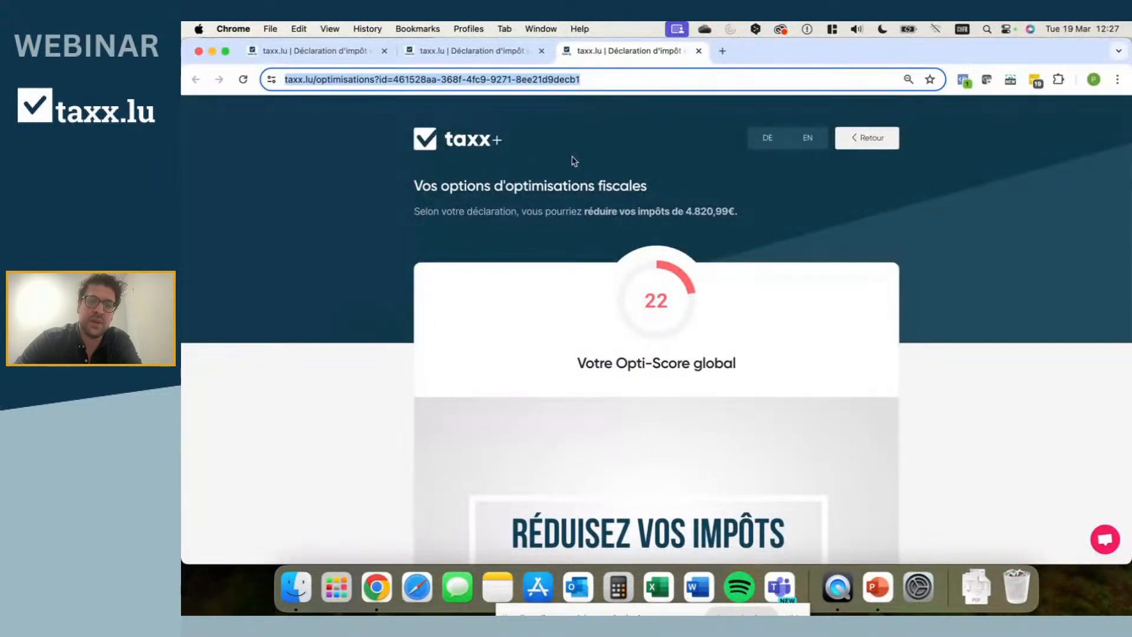
pyautogui.scroll(-3, 651, 303)
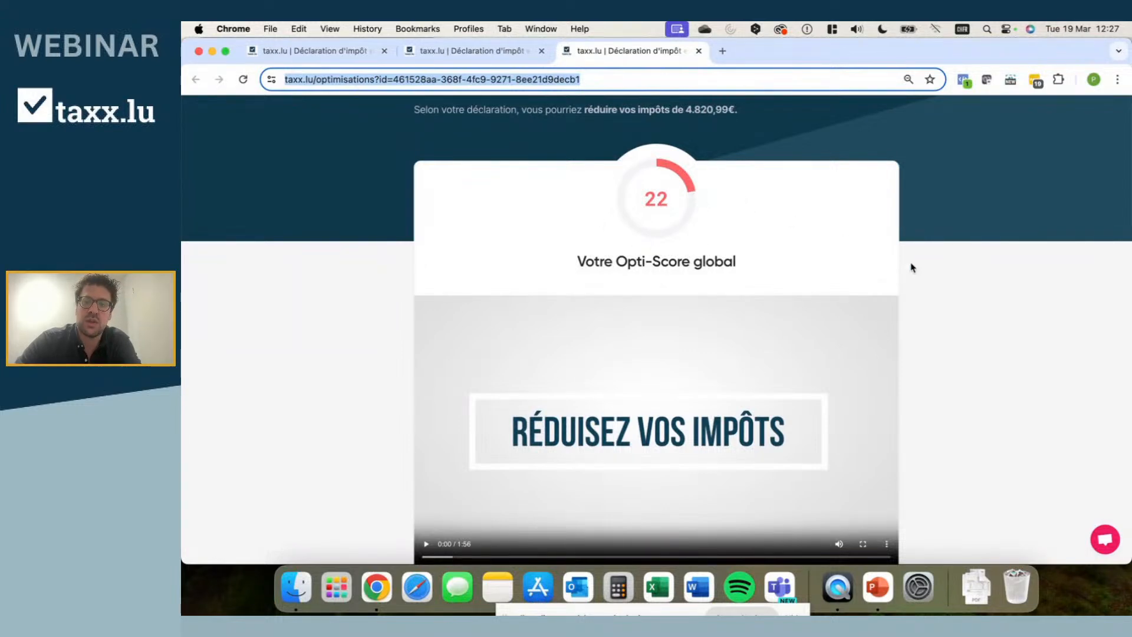
pyautogui.scroll(-5, 883, 256)
pyautogui.scroll(-3, 957, 280)
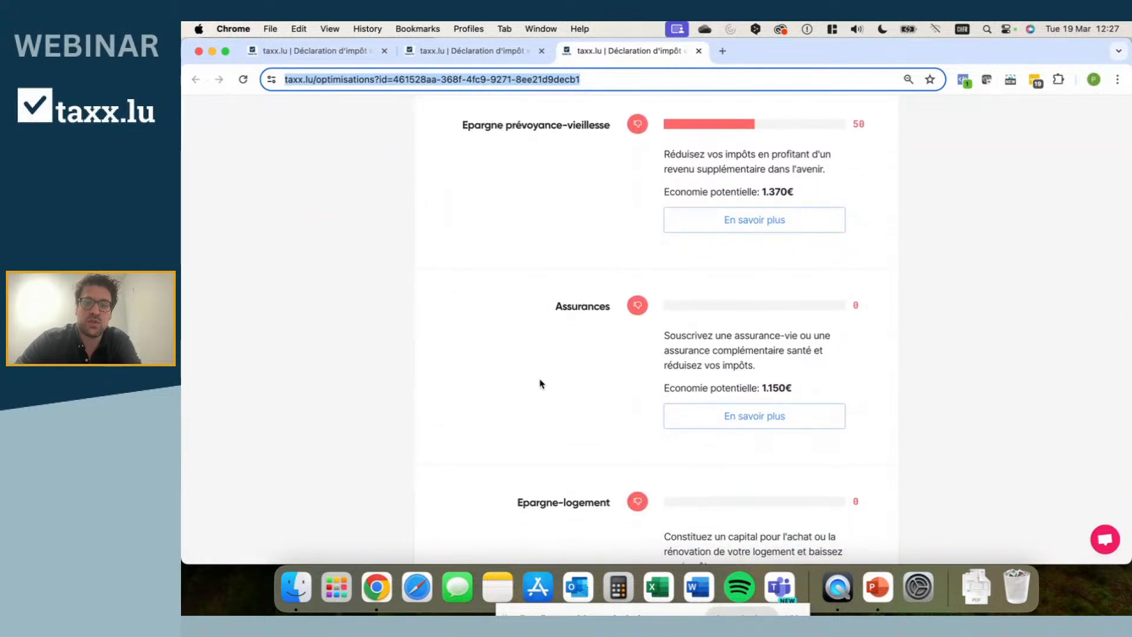
pyautogui.scroll(1, 570, 195)
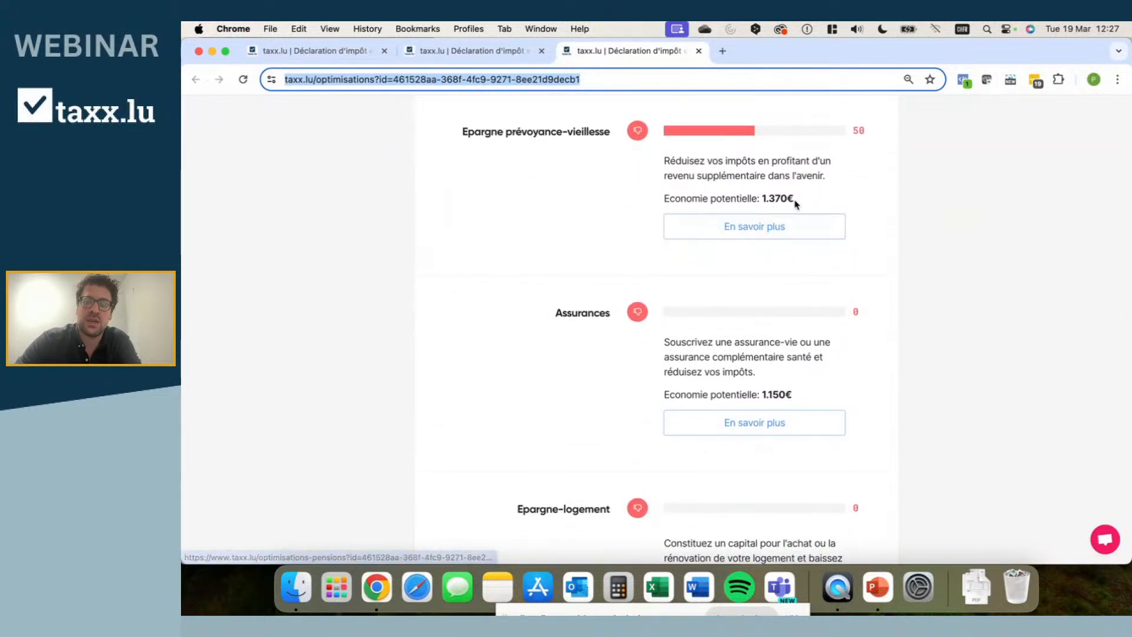
pyautogui.scroll(1, 559, 199)
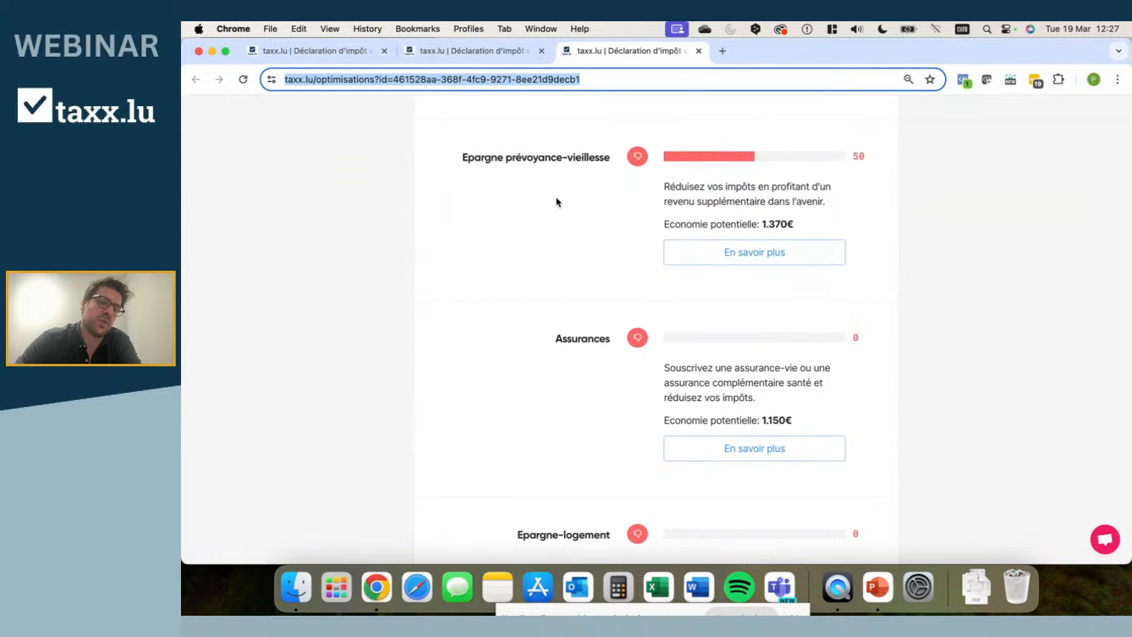
pyautogui.scroll(-1, 559, 205)
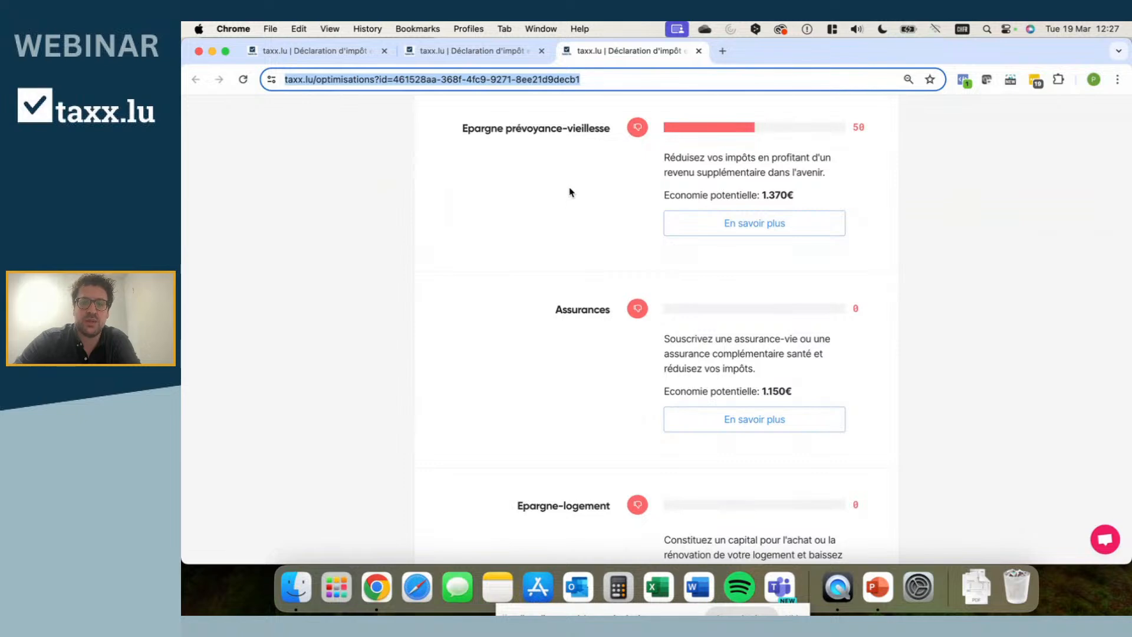
pyautogui.scroll(6, 570, 193)
pyautogui.scroll(5, 570, 192)
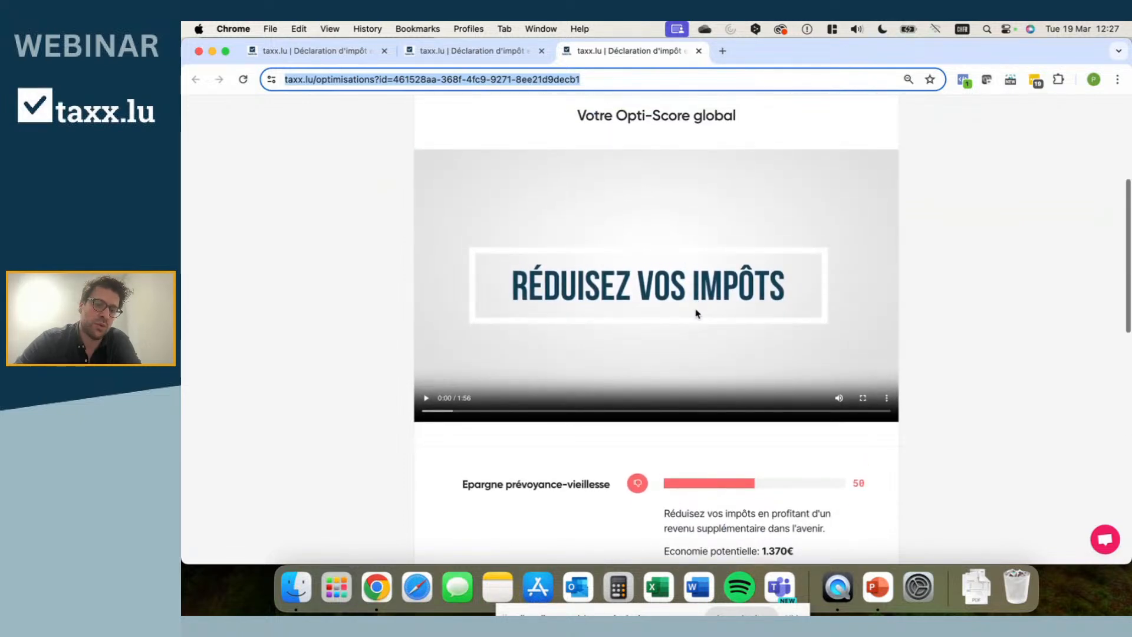
pyautogui.scroll(-3, 619, 383)
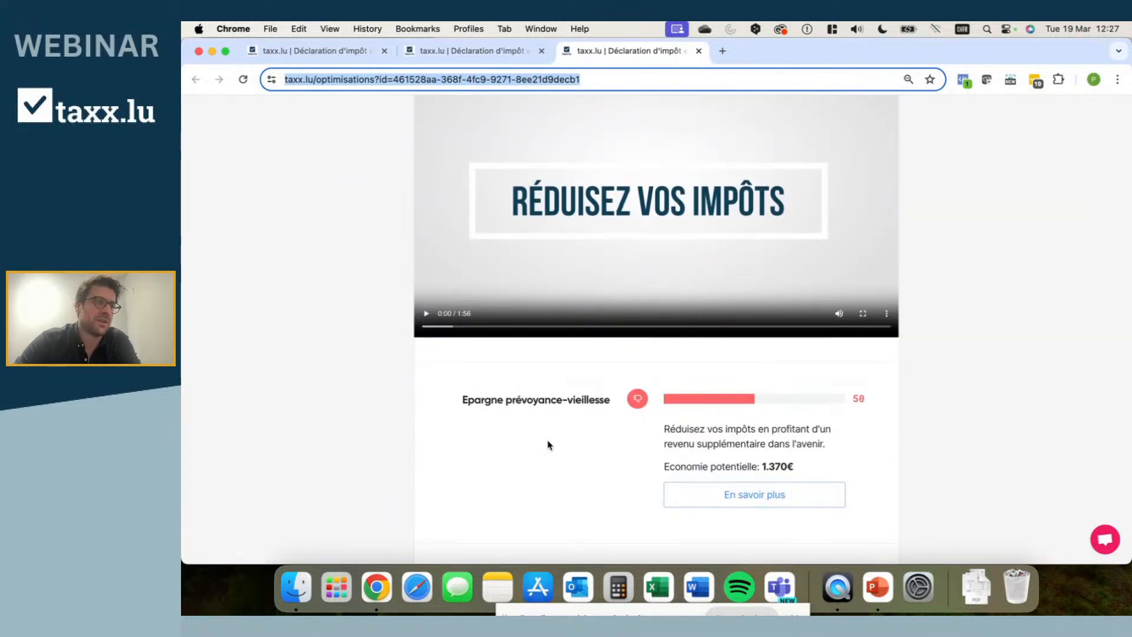
pyautogui.scroll(-1, 549, 441)
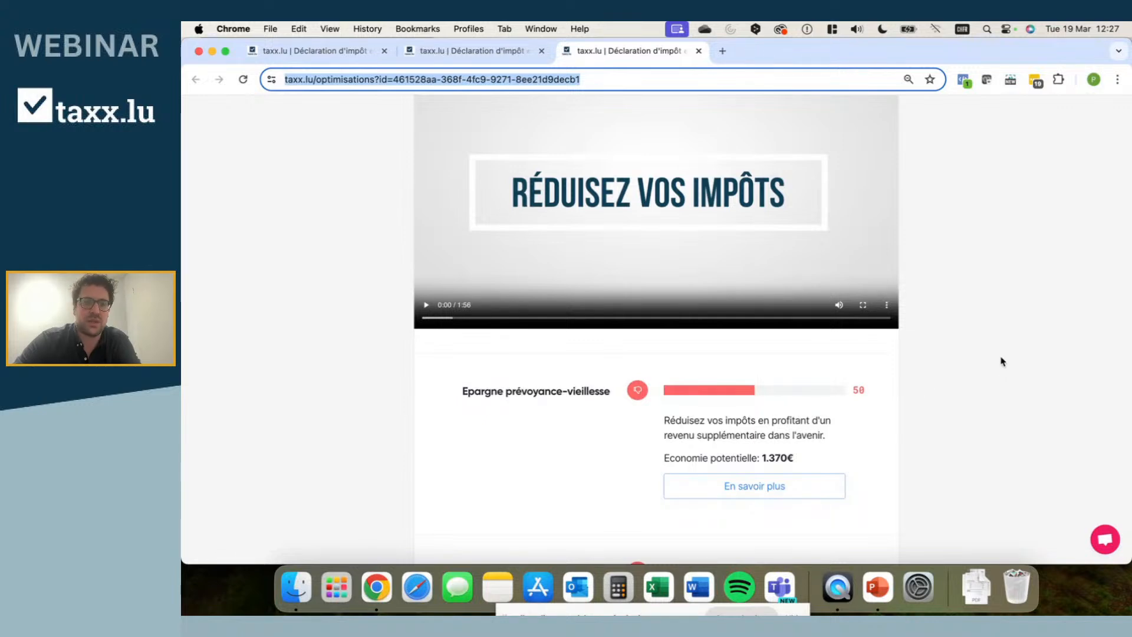
# Step: Open the FAQ from the taxx.lu homepage, look through its featured articles and categories, then return to the homepage
pyautogui.click(340, 56)
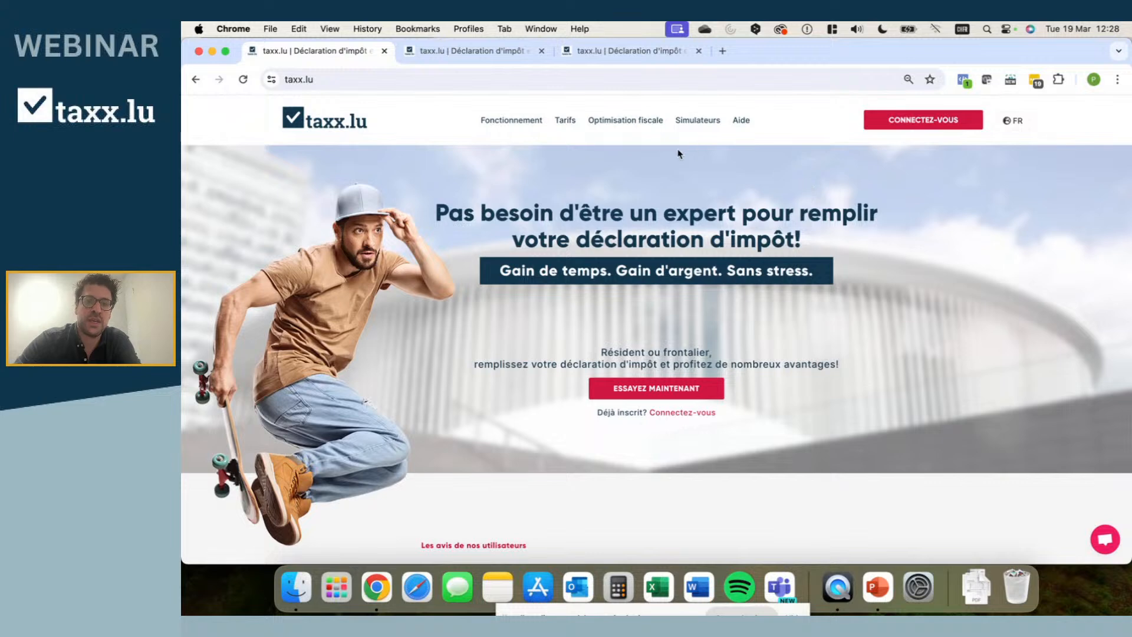
pyautogui.moveTo(703, 123)
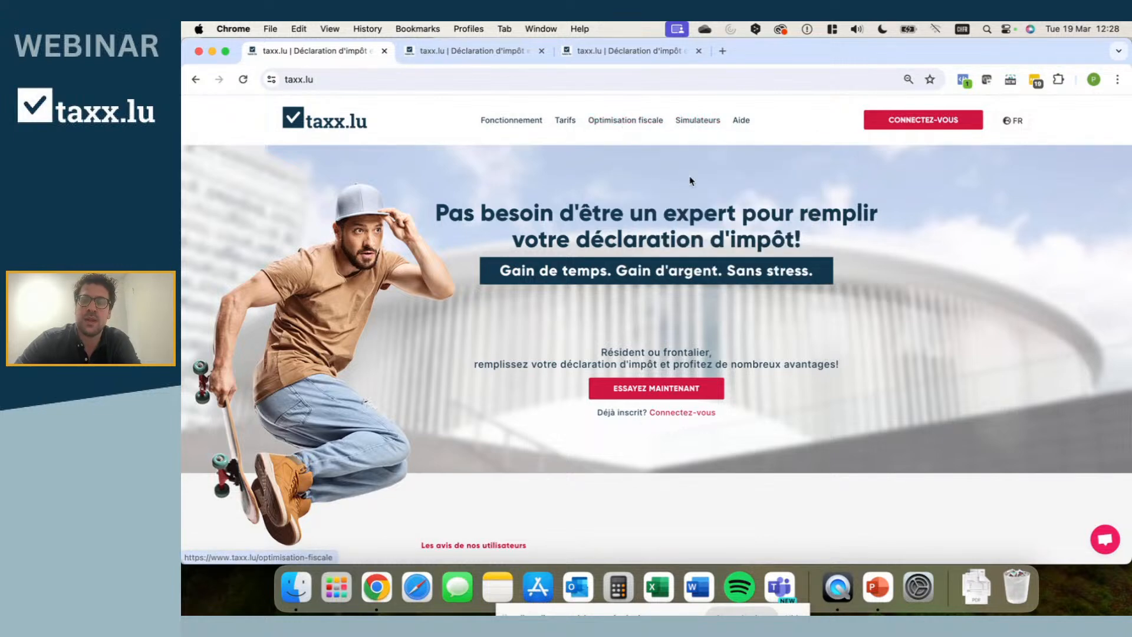
pyautogui.moveTo(741, 120)
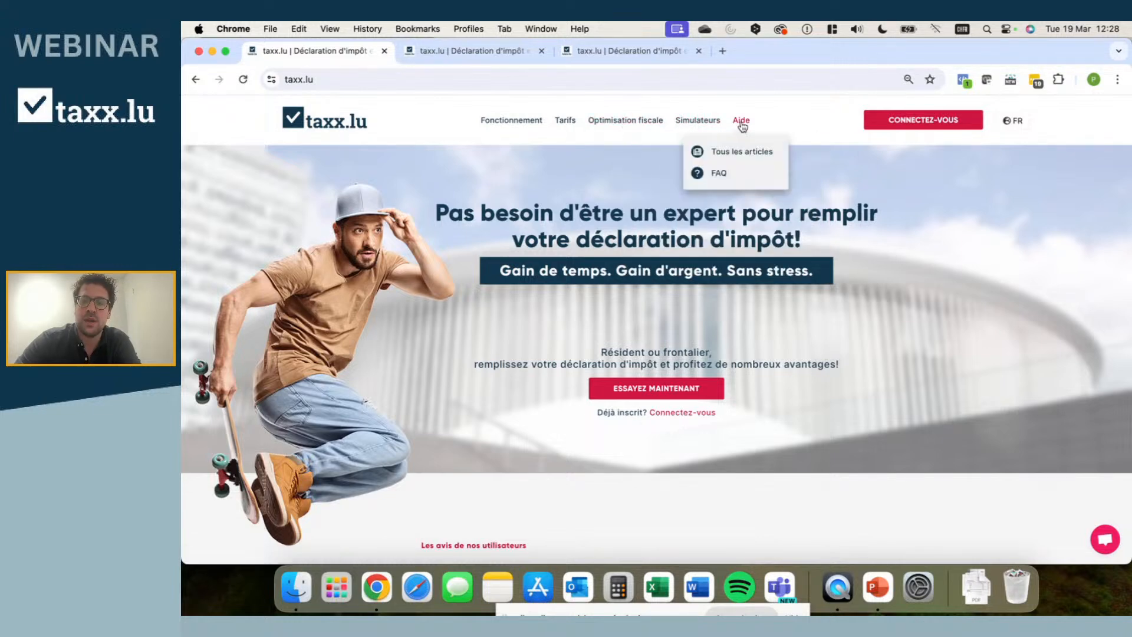
pyautogui.click(720, 174)
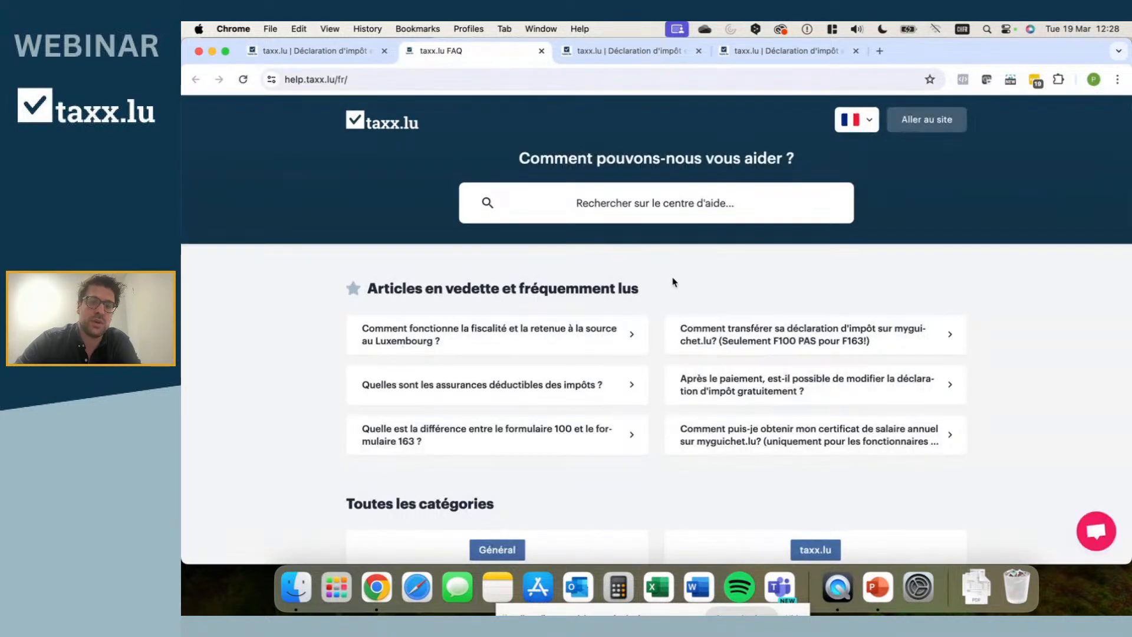
pyautogui.scroll(-4, 671, 279)
pyautogui.scroll(-3, 669, 280)
pyautogui.scroll(6, 667, 281)
pyautogui.click(348, 51)
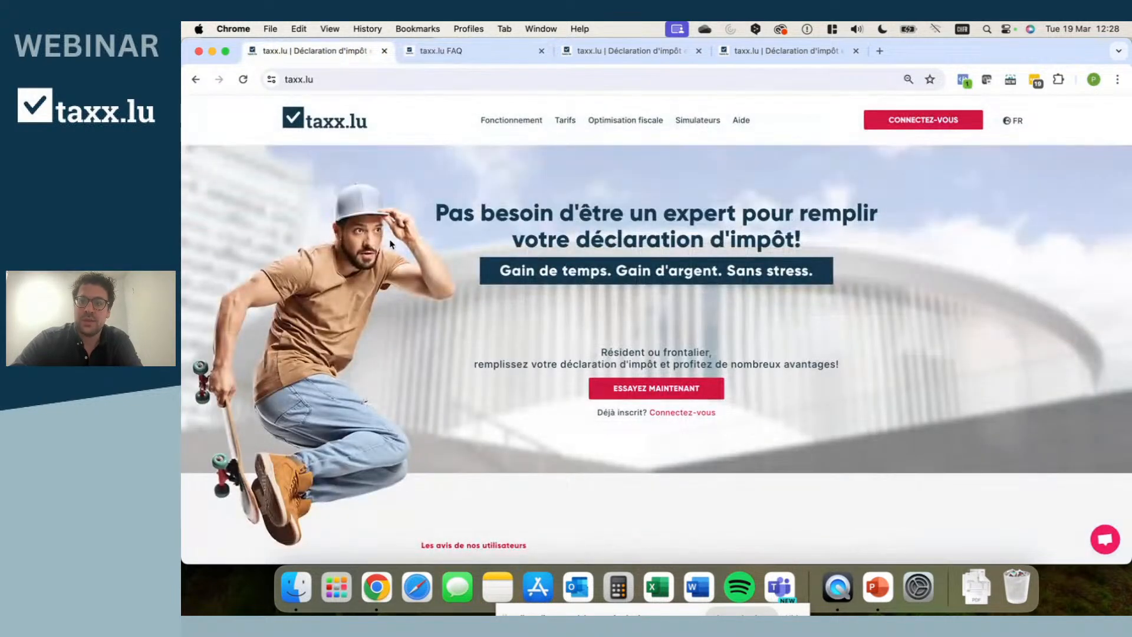